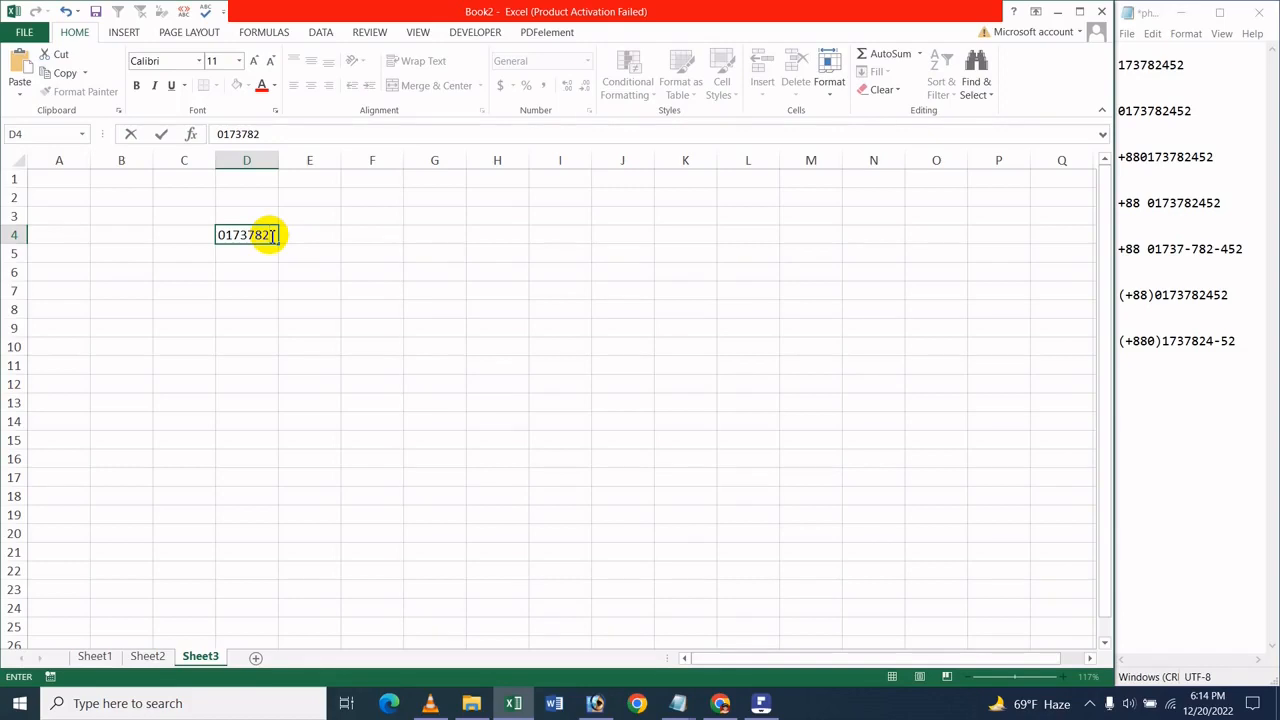
Enter the phone number with its leading zero in cell D4 and copy that cell into D5
text(2)
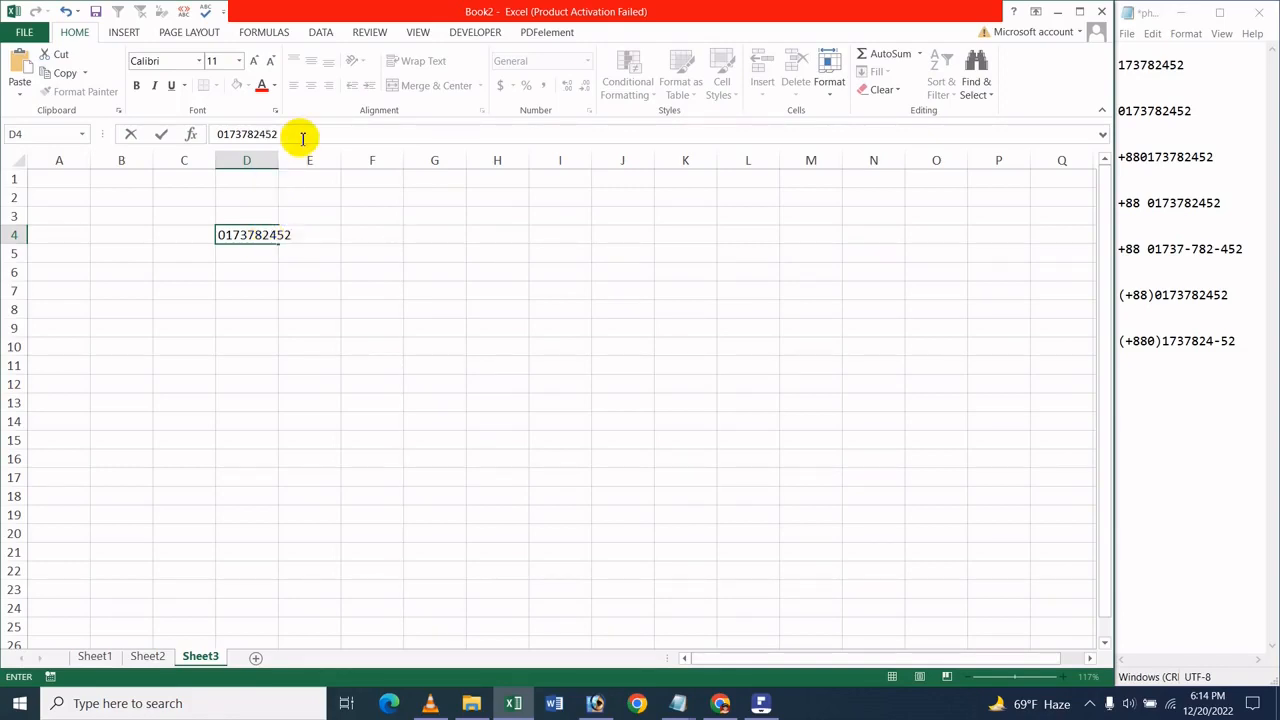
click(423, 299)
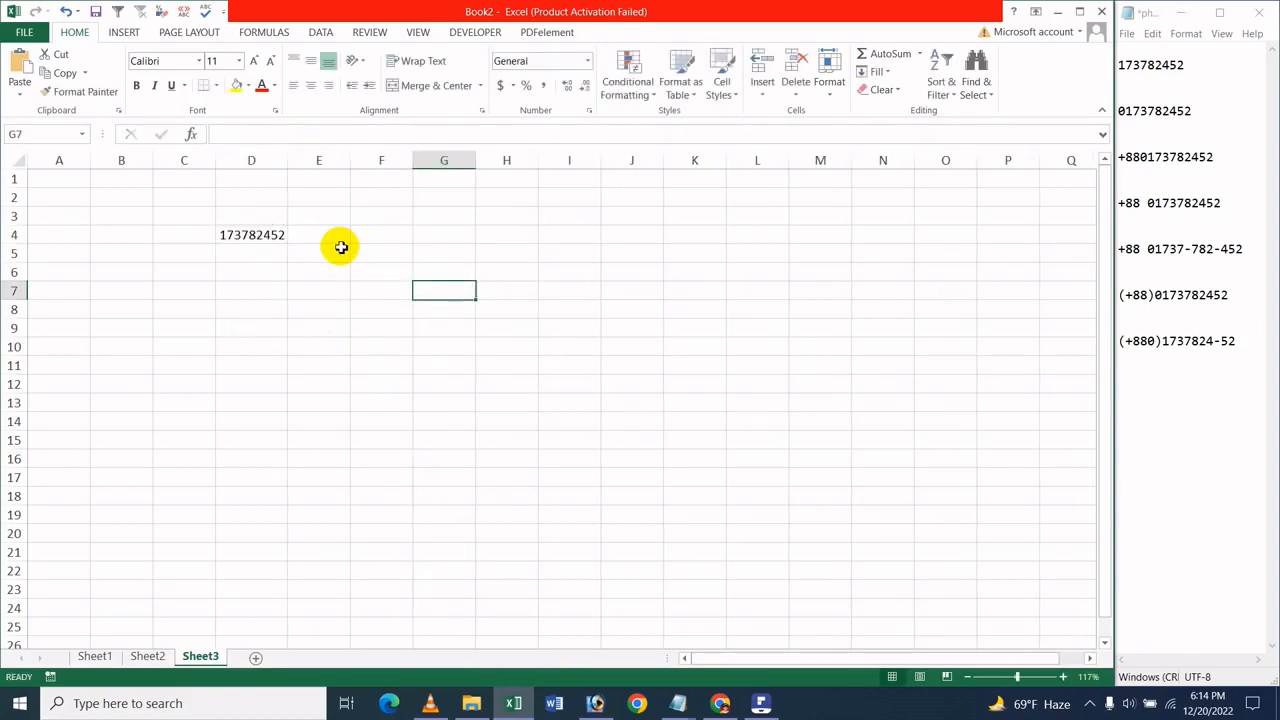
click(250, 258)
click(255, 237)
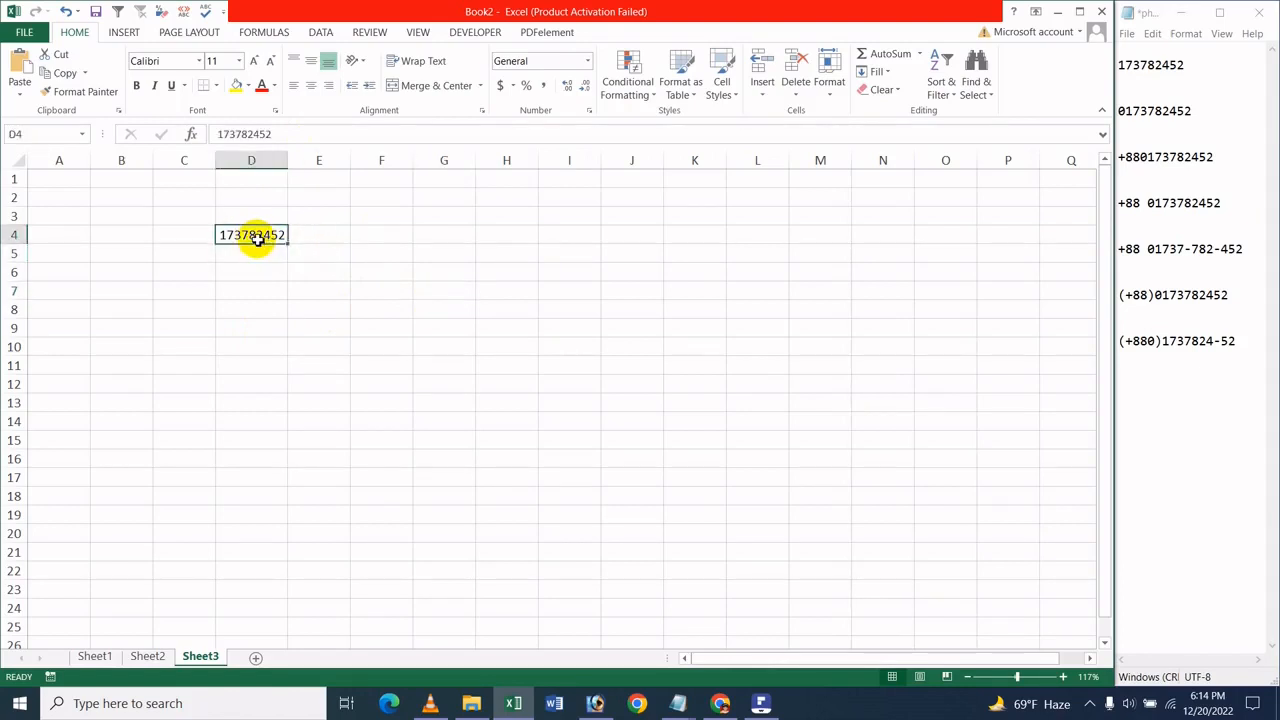
key(ctrl+c)
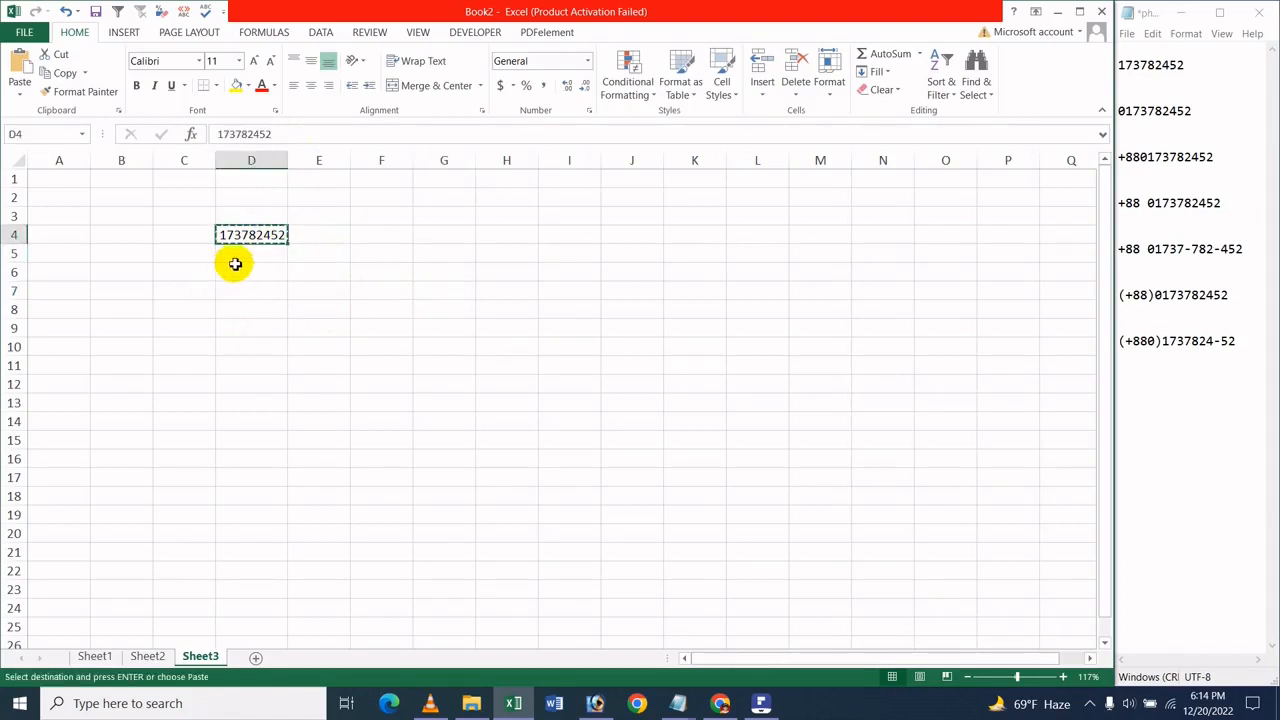
click(235, 263)
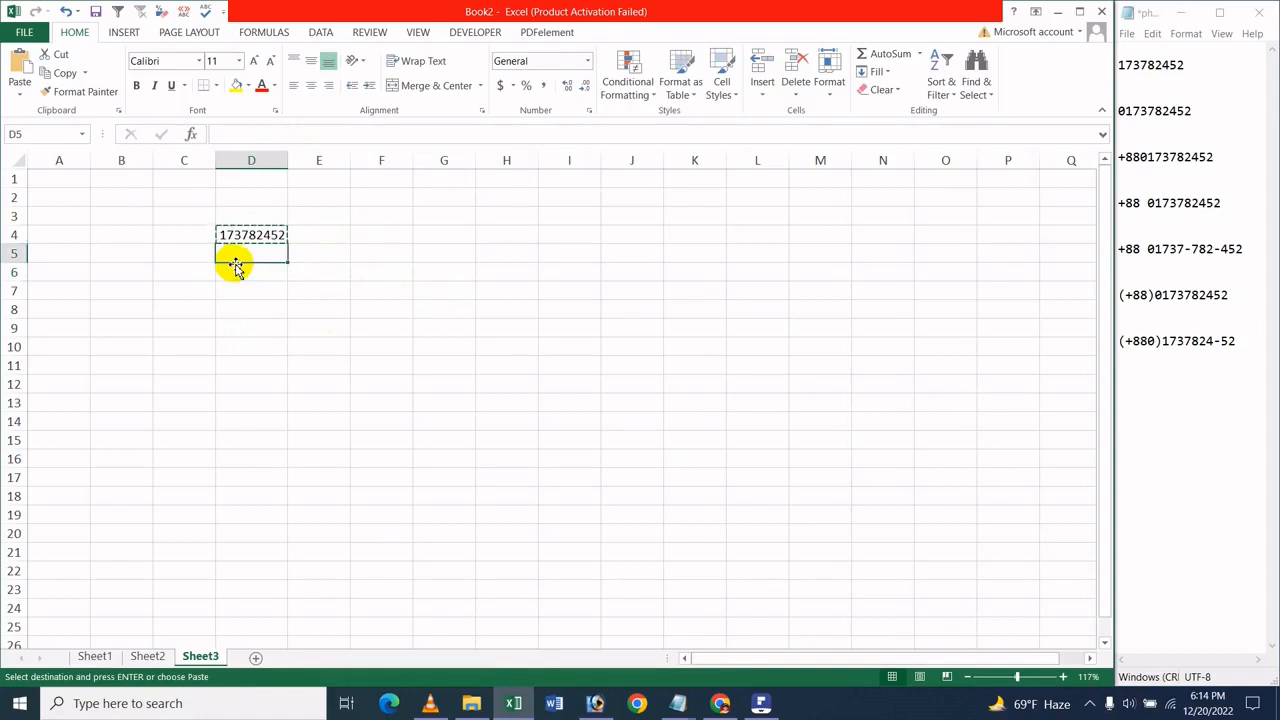
key(ctrl+v)
click(248, 330)
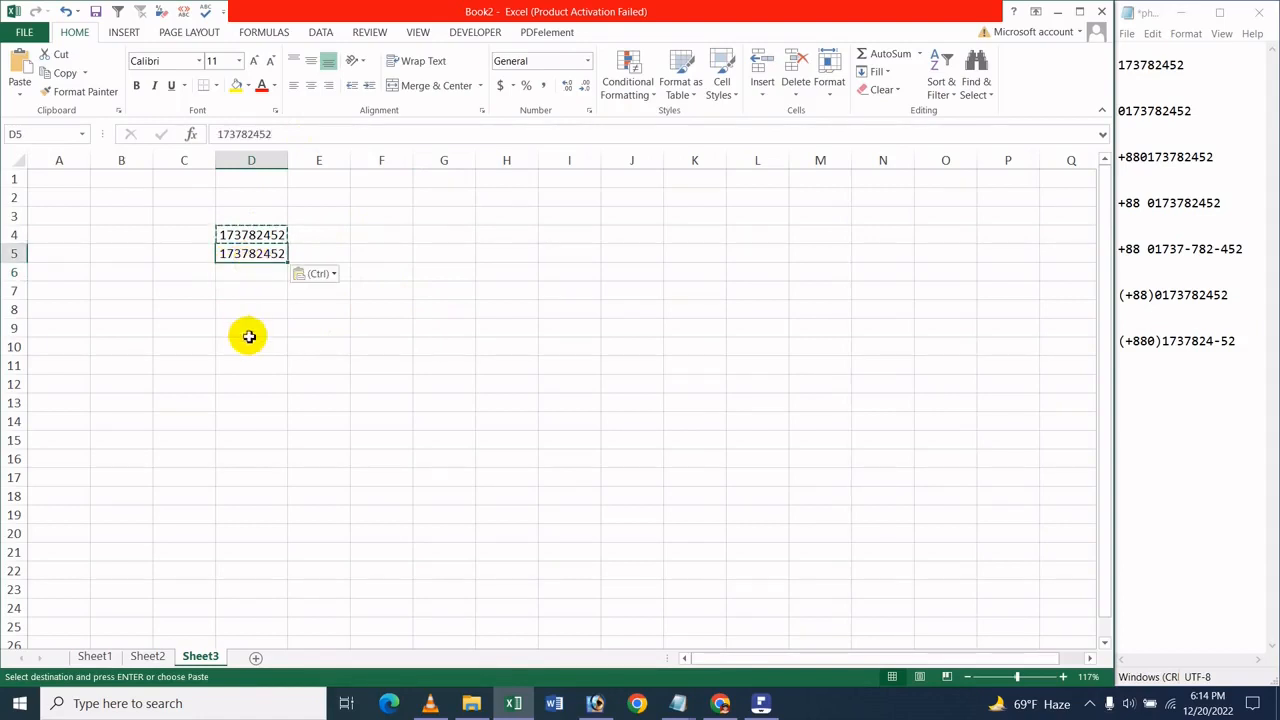
click(248, 254)
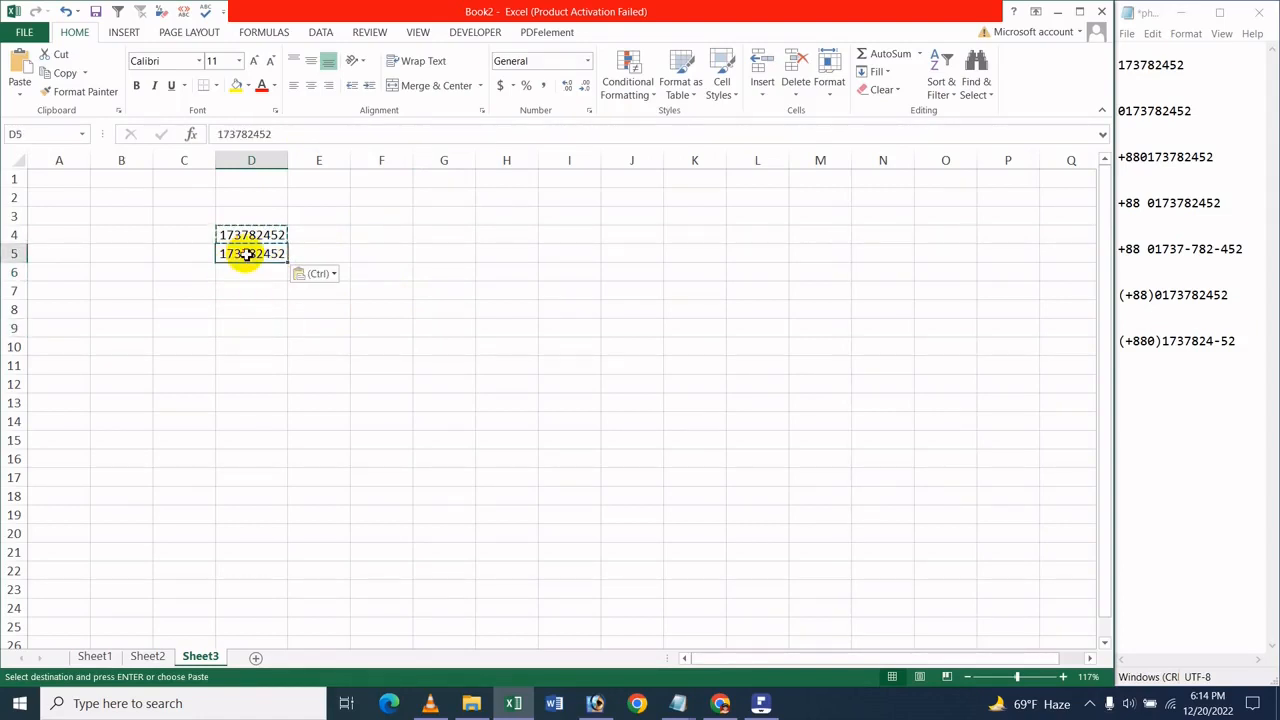
right_click(248, 254)
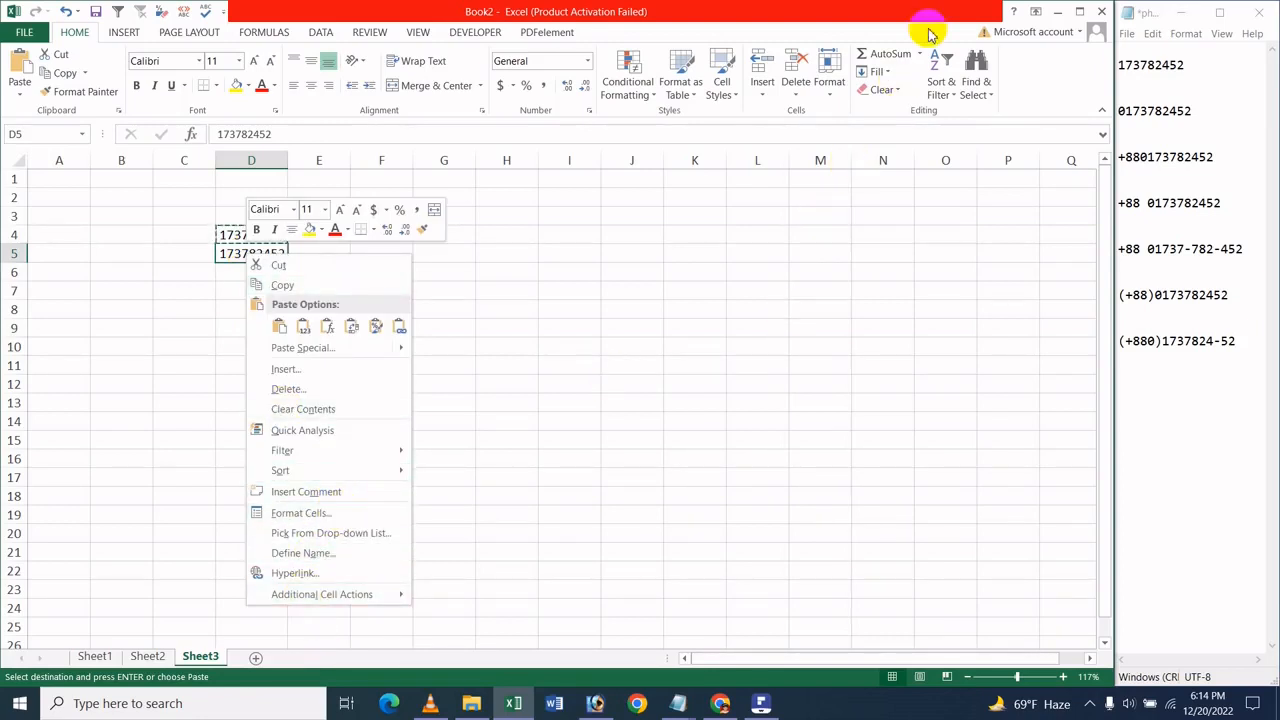
click(830, 82)
click(830, 82)
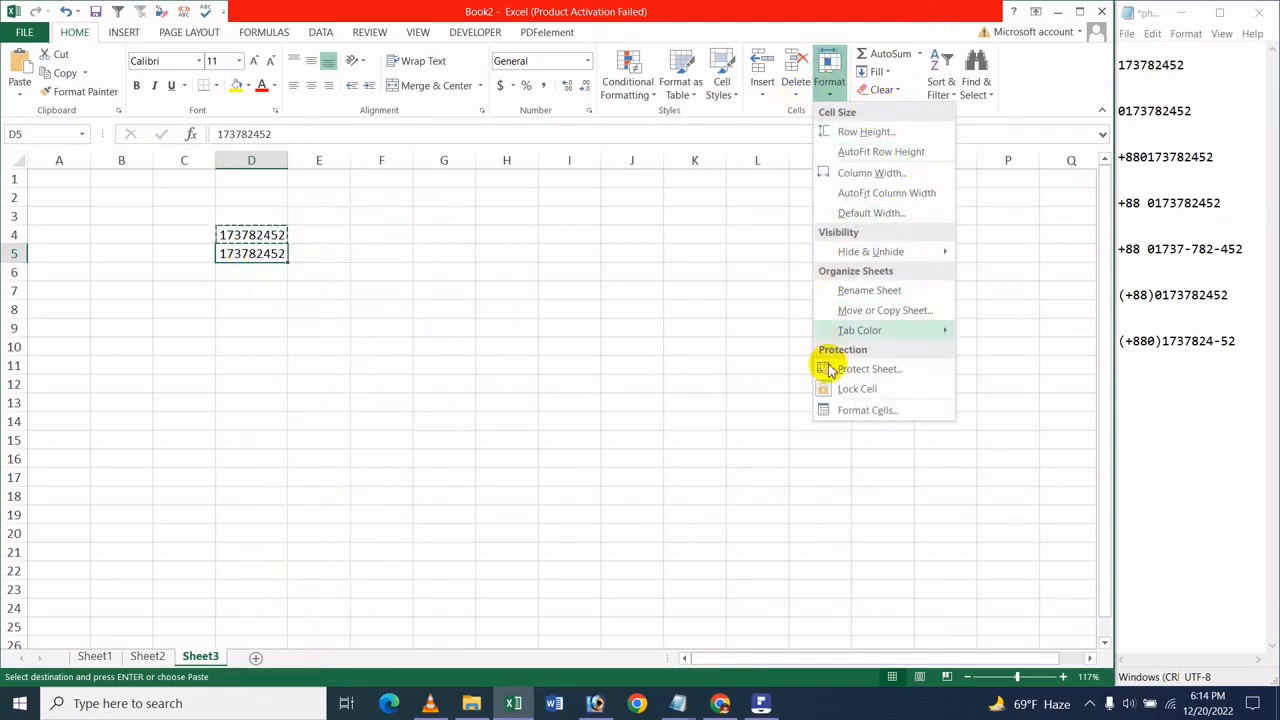
click(848, 411)
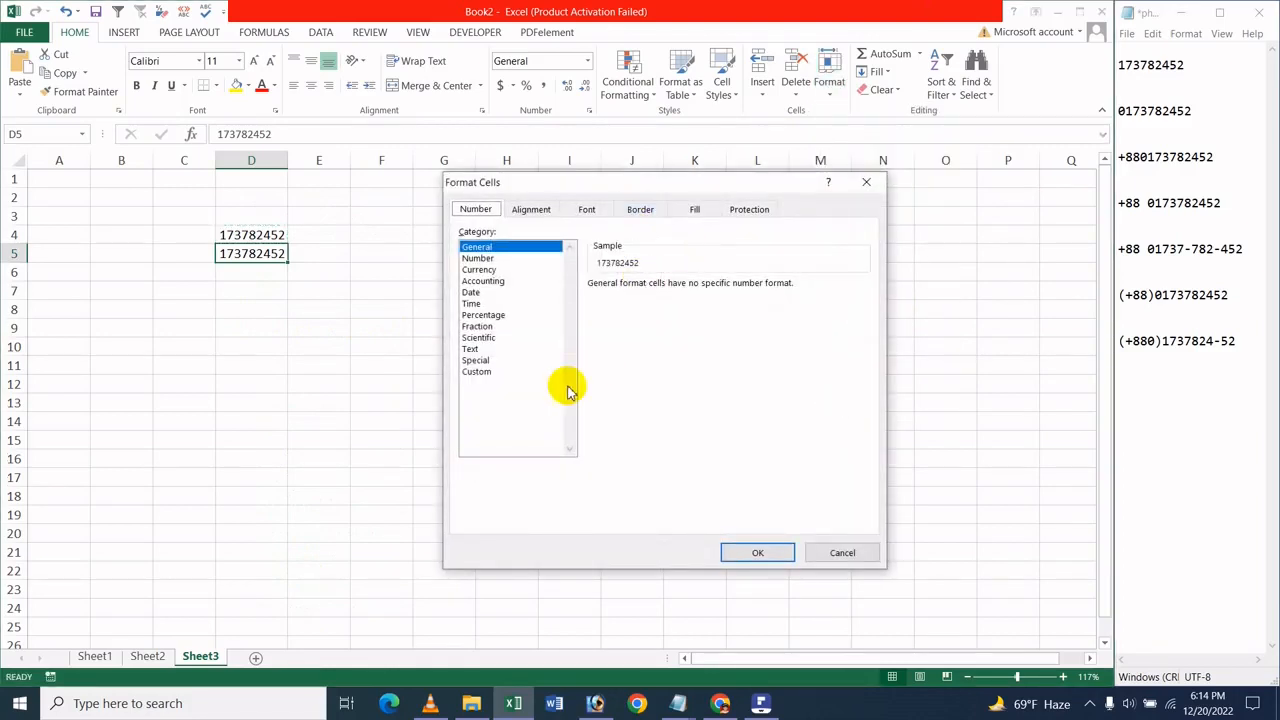
click(480, 372)
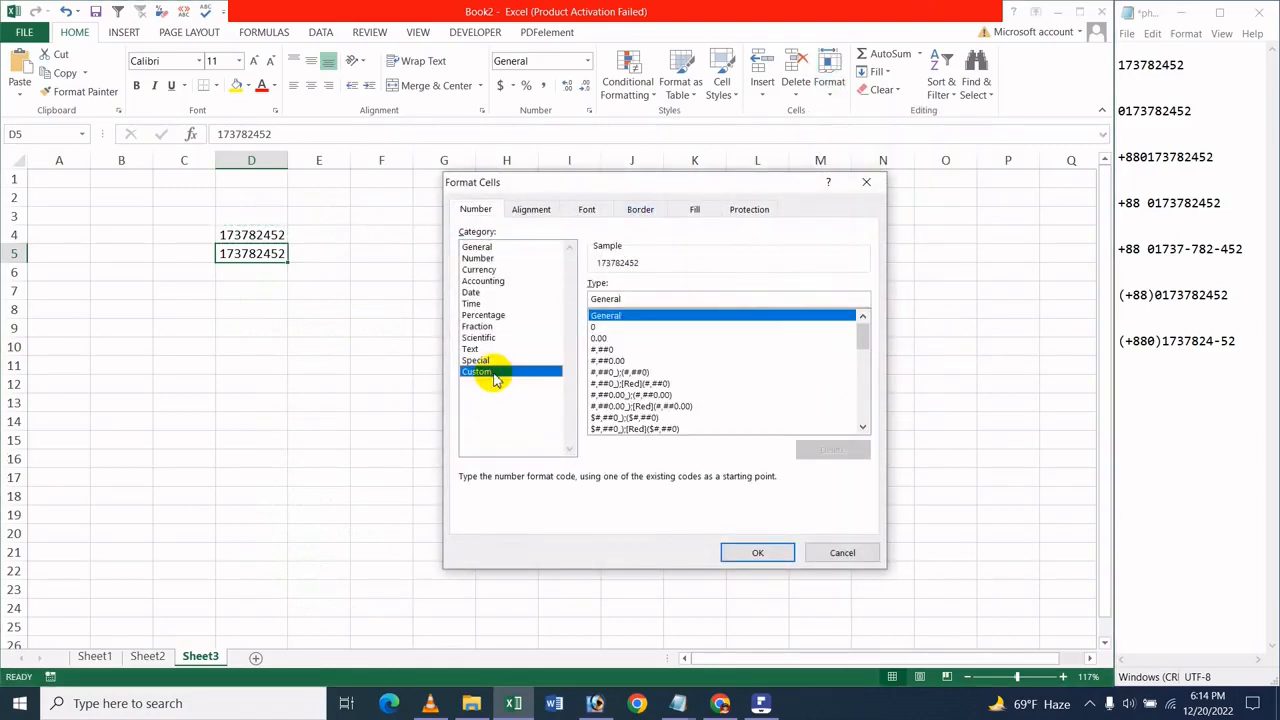
drag(618, 297, 577, 303)
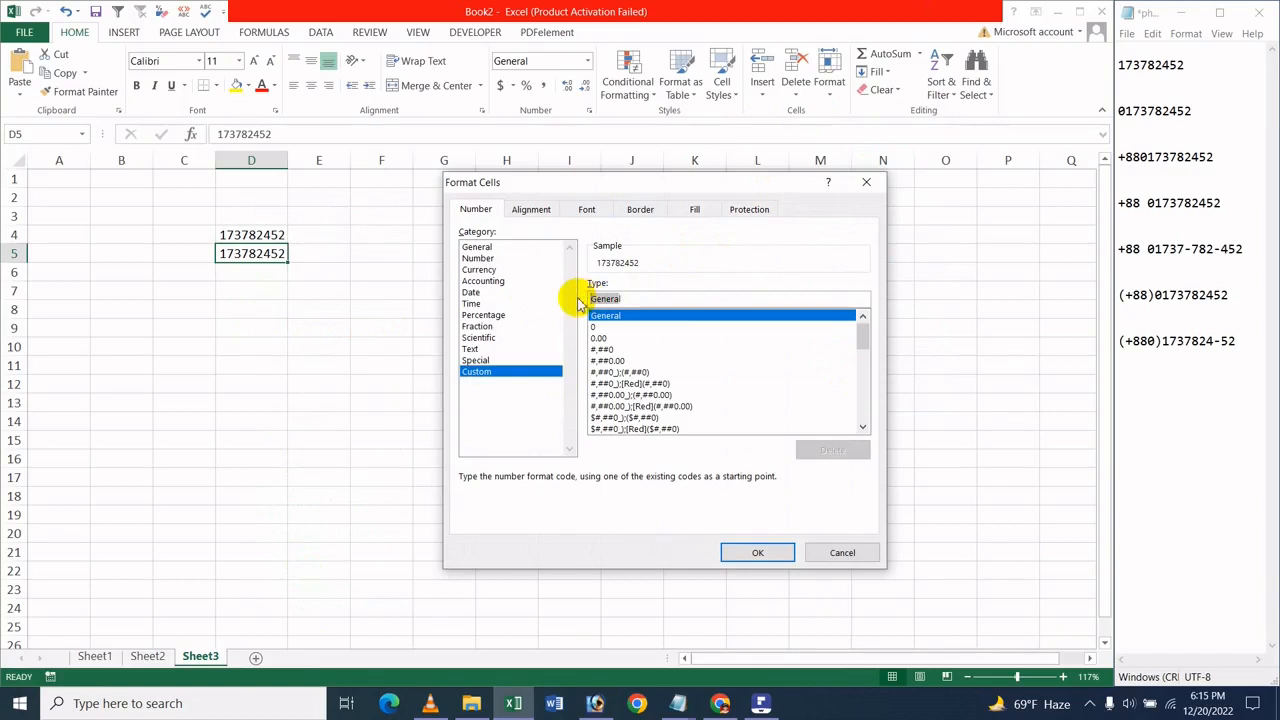
key(BackSpace)
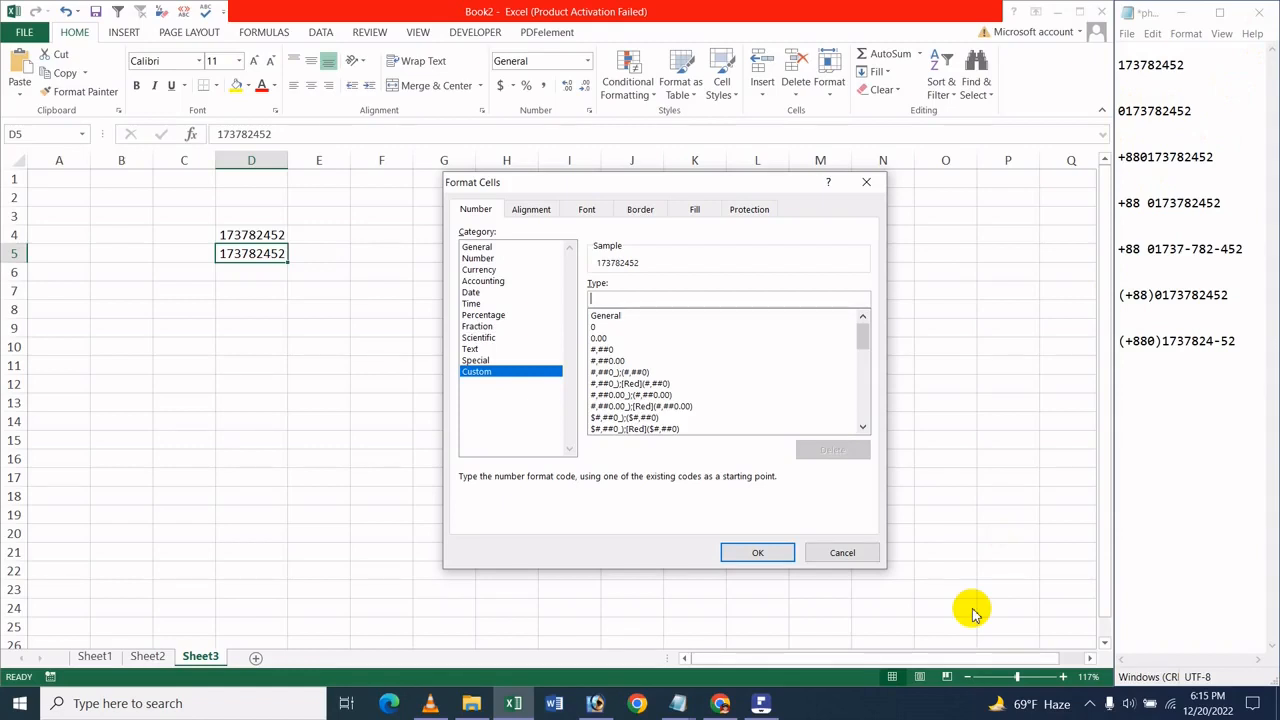
text(0000000000)
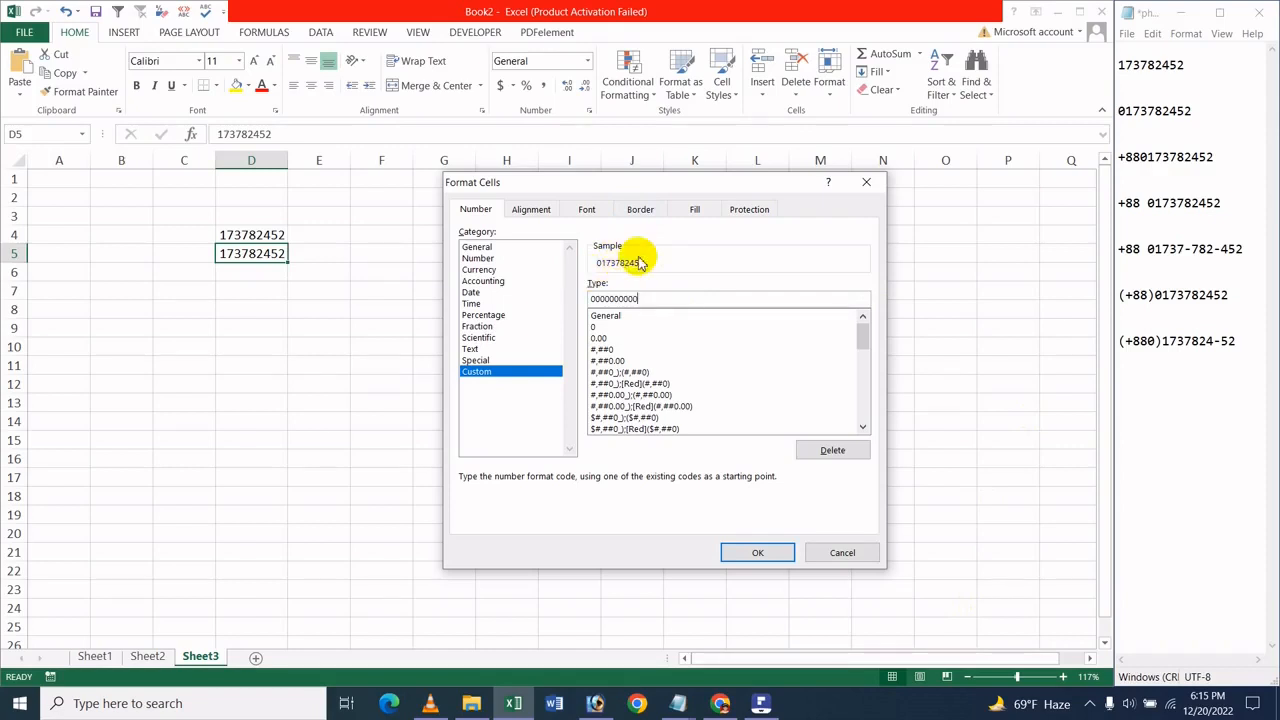
click(756, 550)
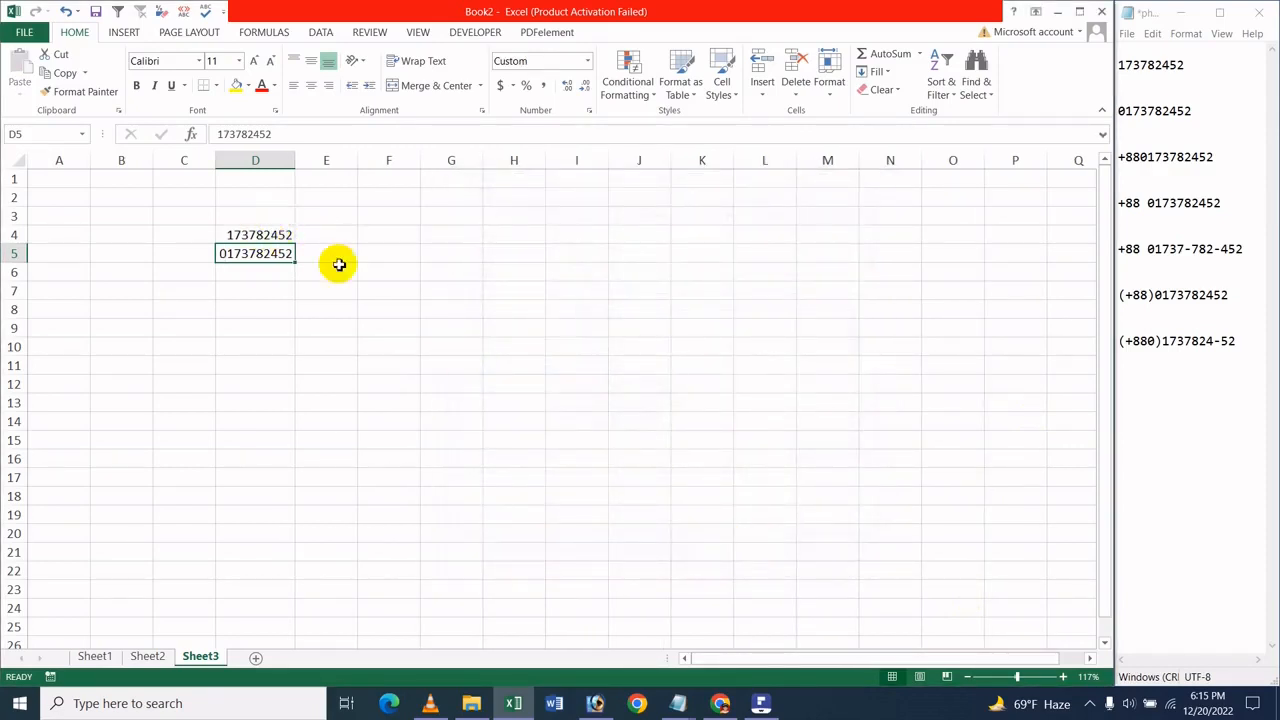
click(263, 276)
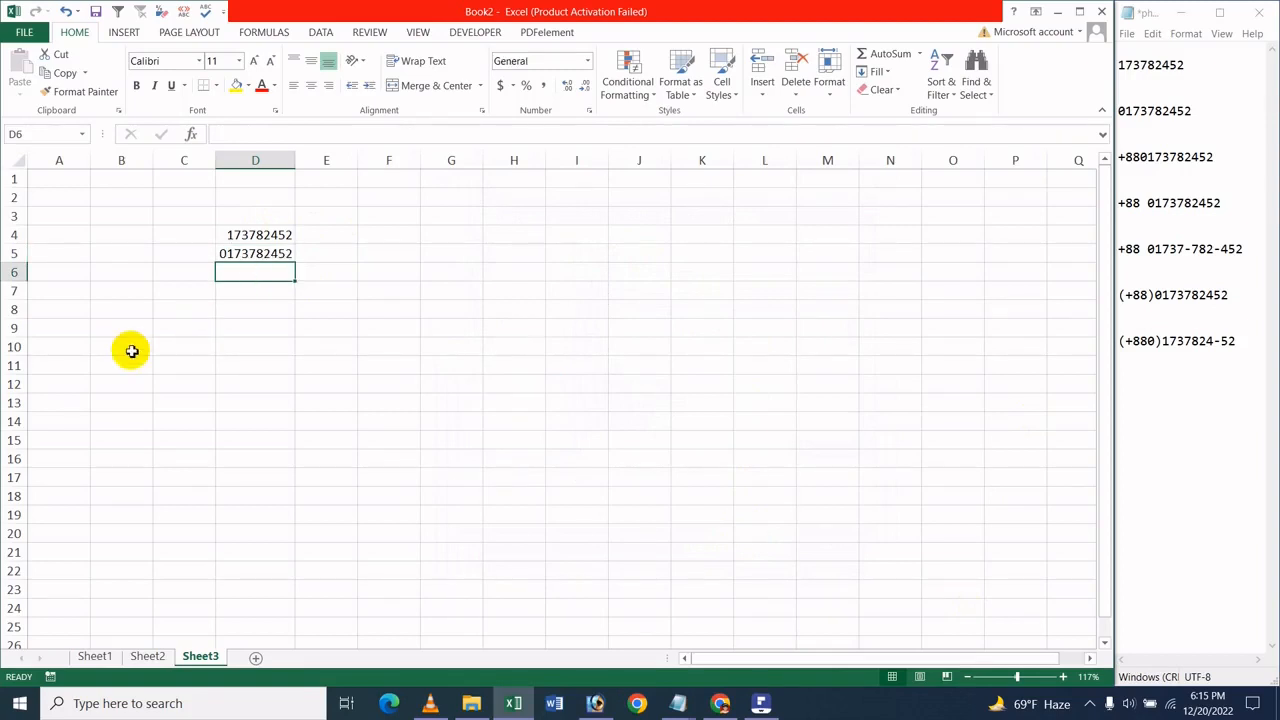
text(+)
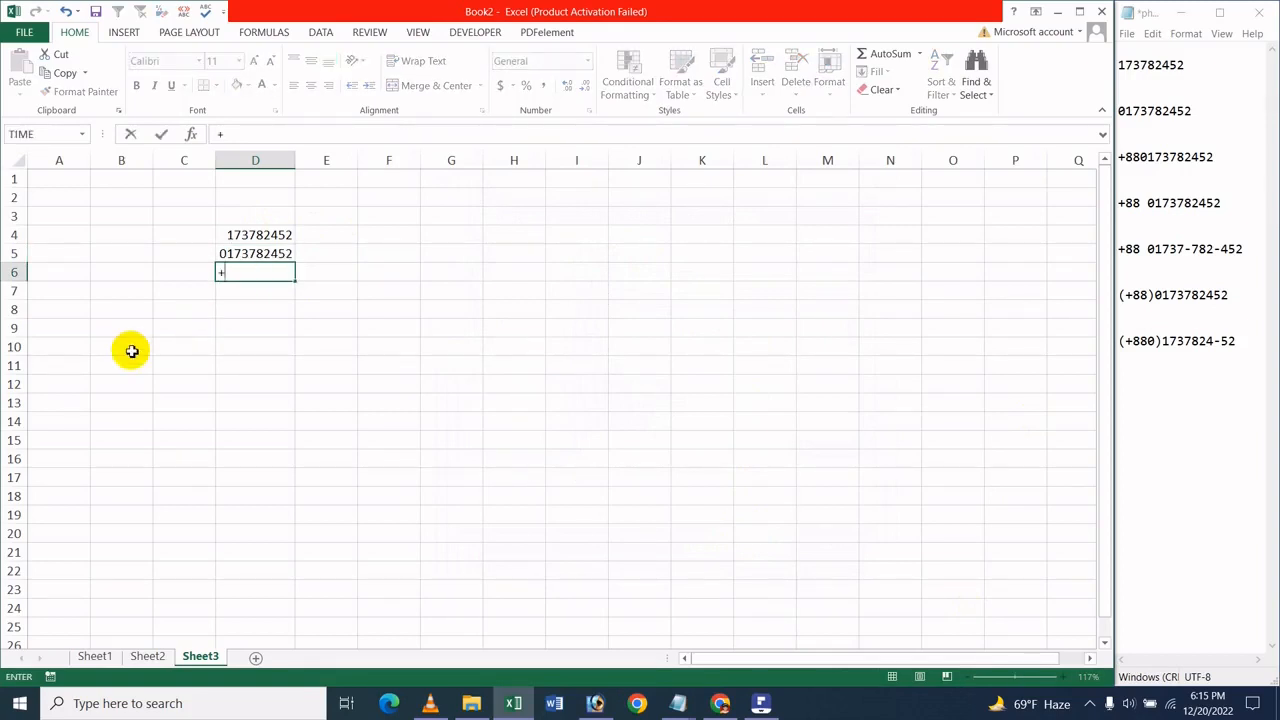
key(Escape)
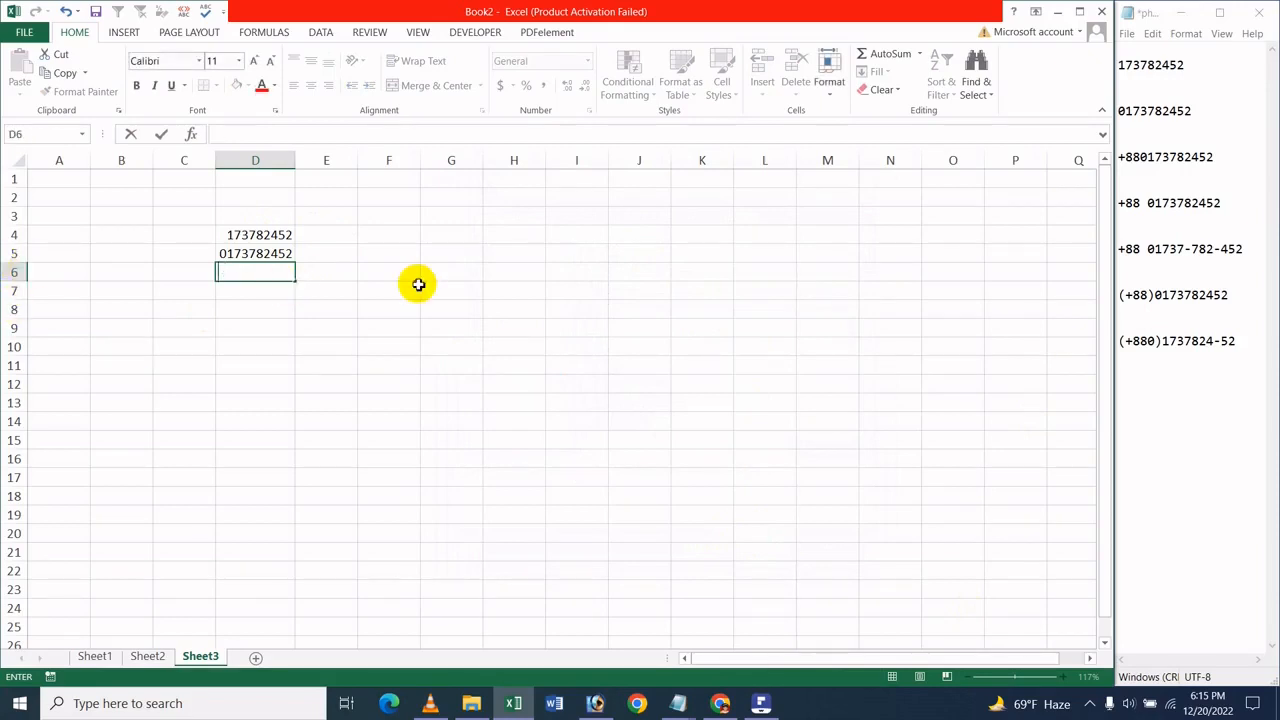
click(415, 285)
click(273, 273)
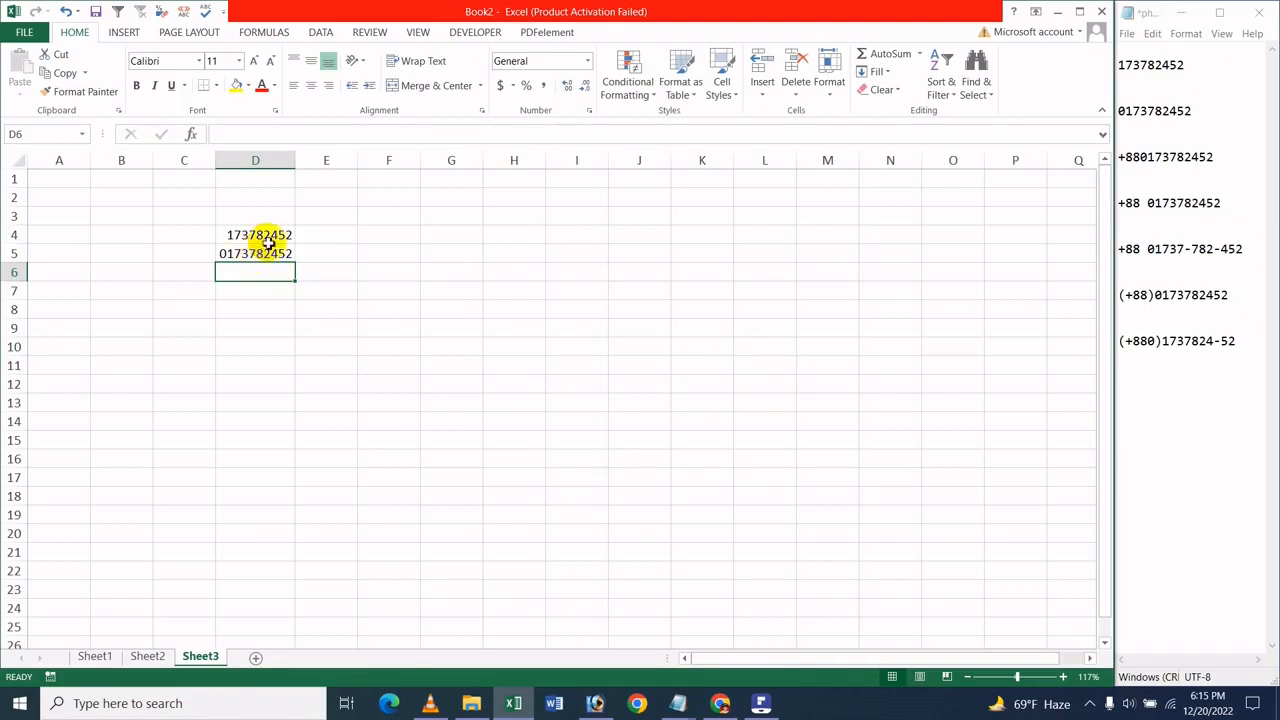
Copy the phone number from cell D4 into D6
click(277, 236)
key(ctrl+c)
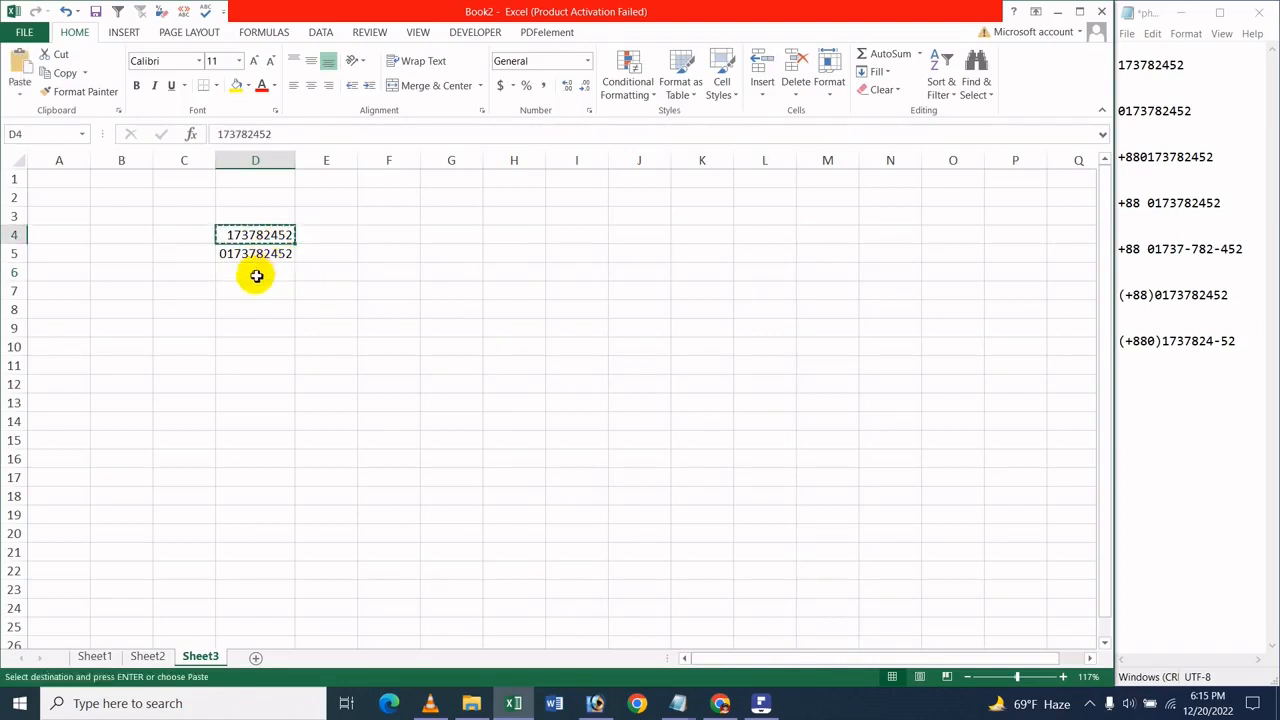
click(255, 274)
key(ctrl+v)
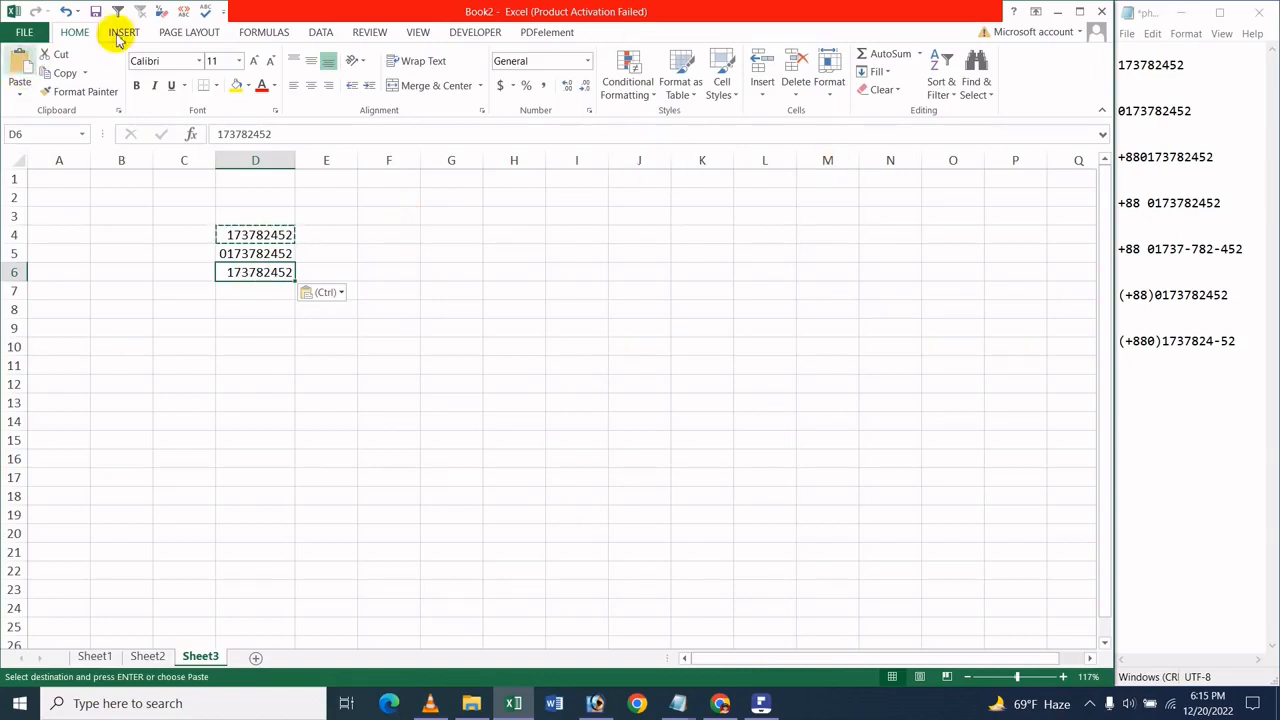
click(818, 90)
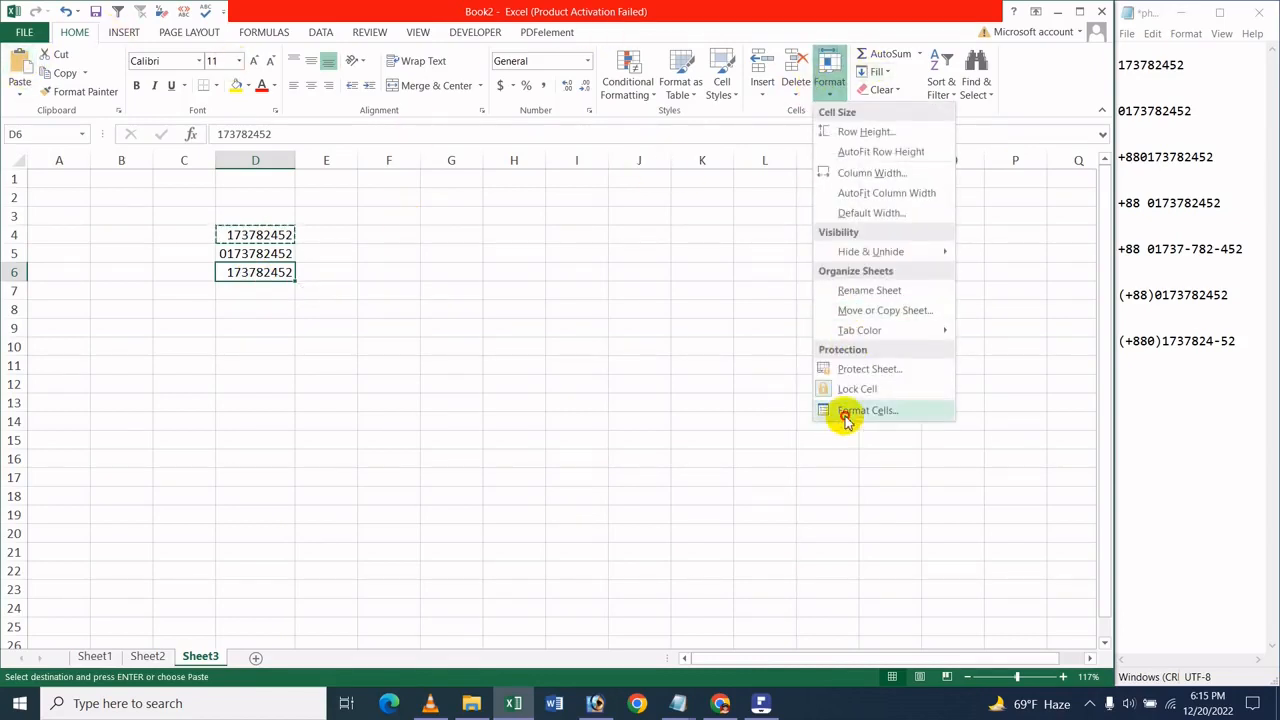
click(846, 417)
click(476, 360)
click(477, 371)
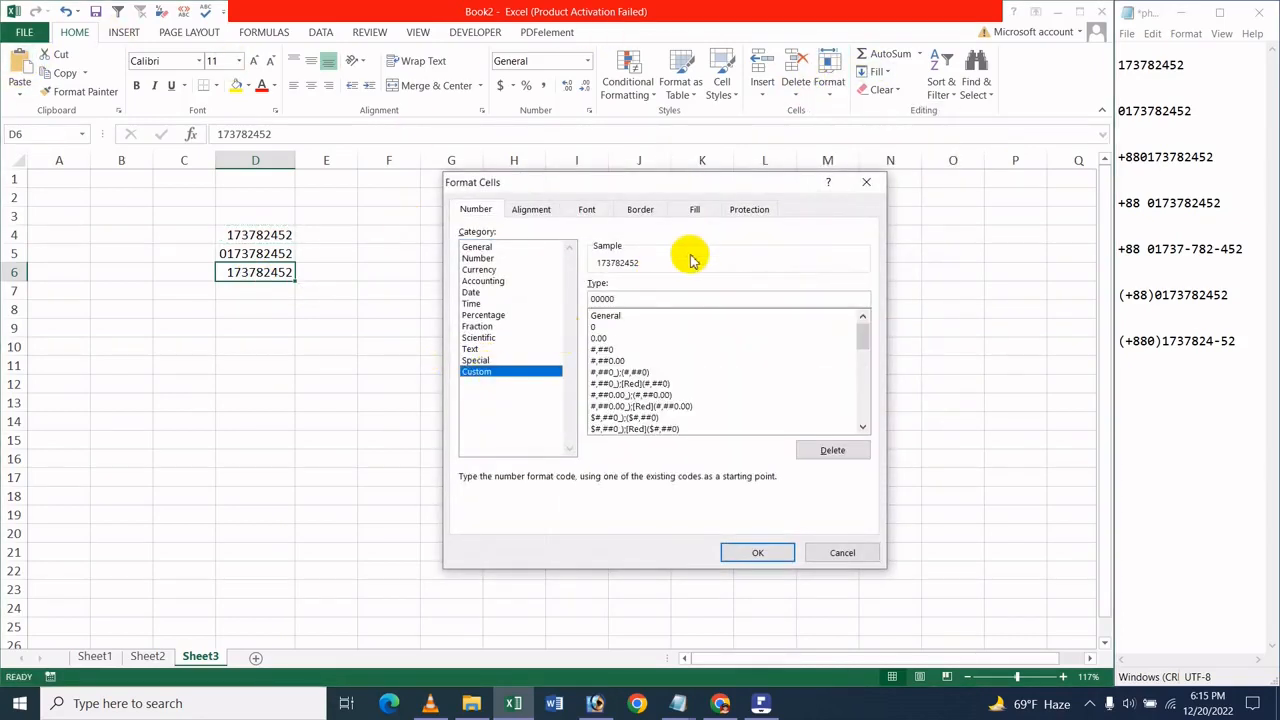
double_click(610, 298)
text(00000)
drag(617, 298, 587, 297)
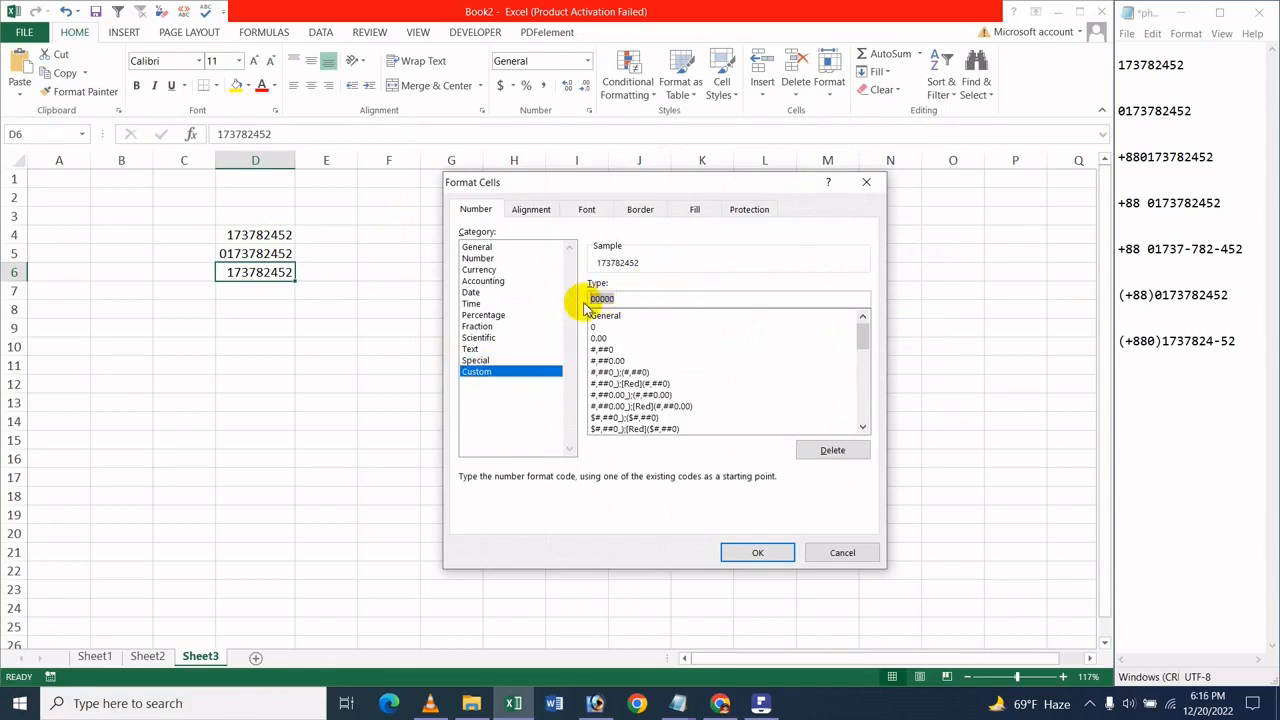
key(BackSpace)
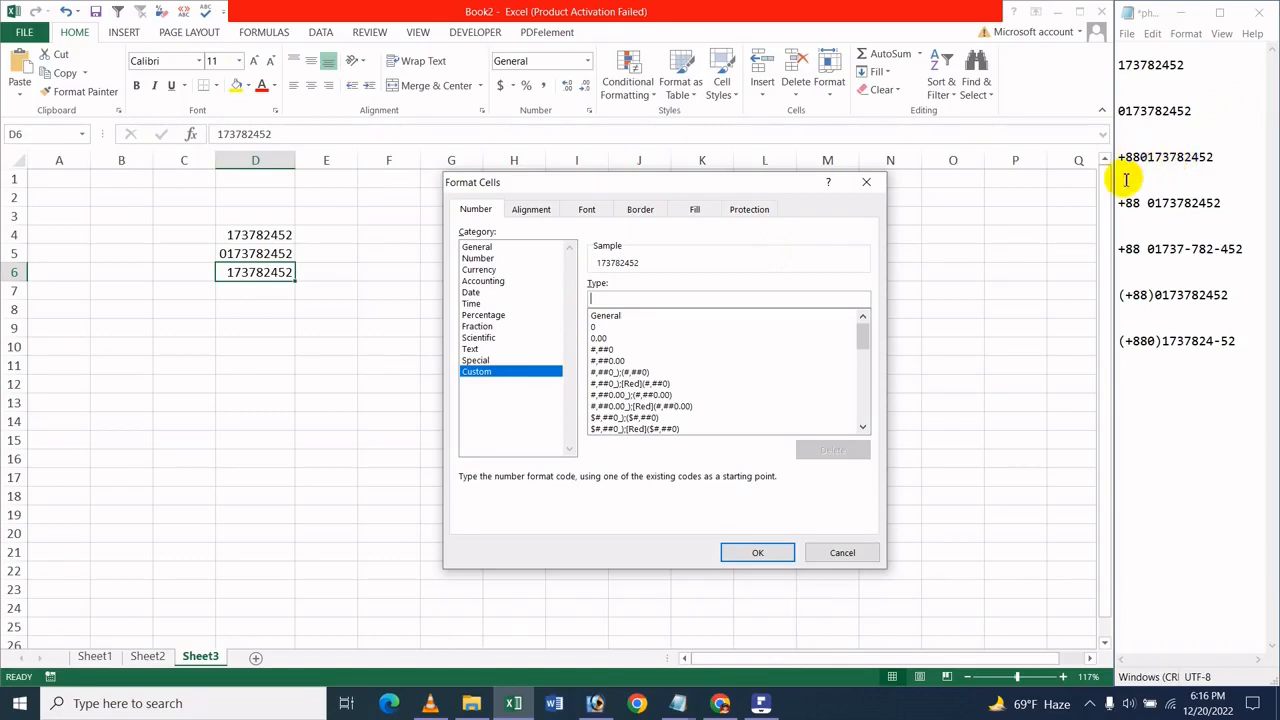
text(+88)
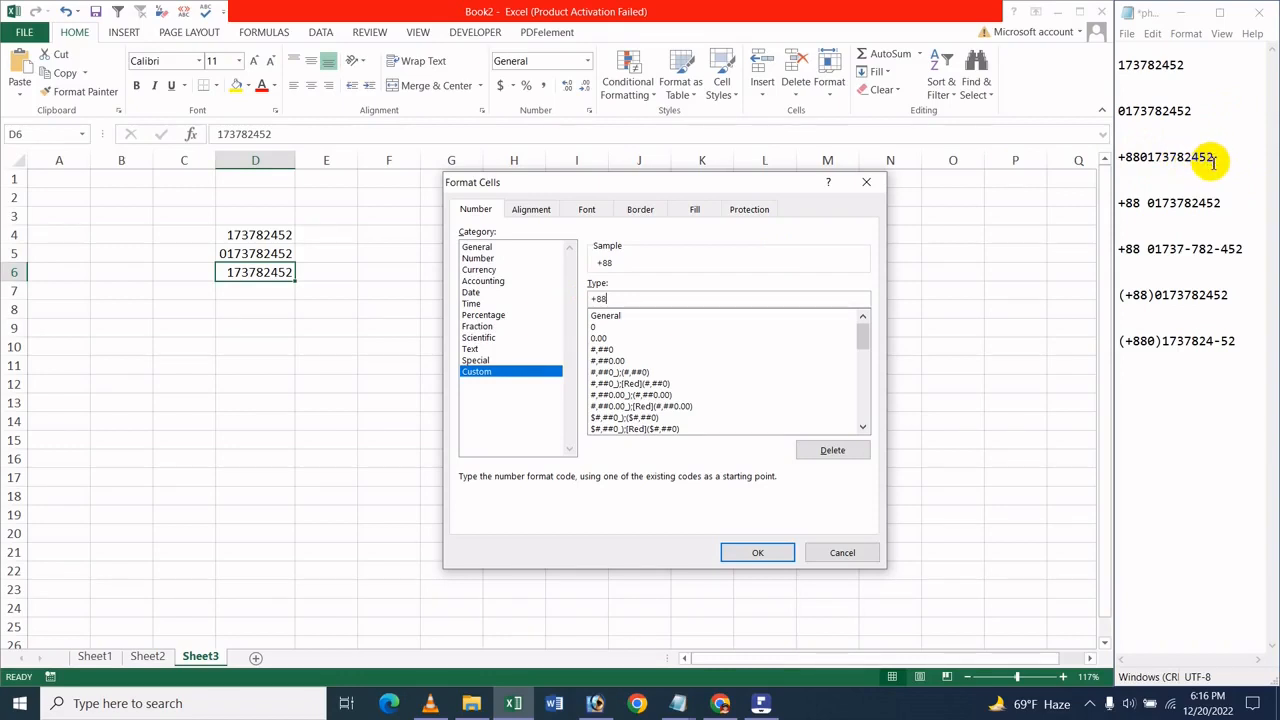
text(0000000000)
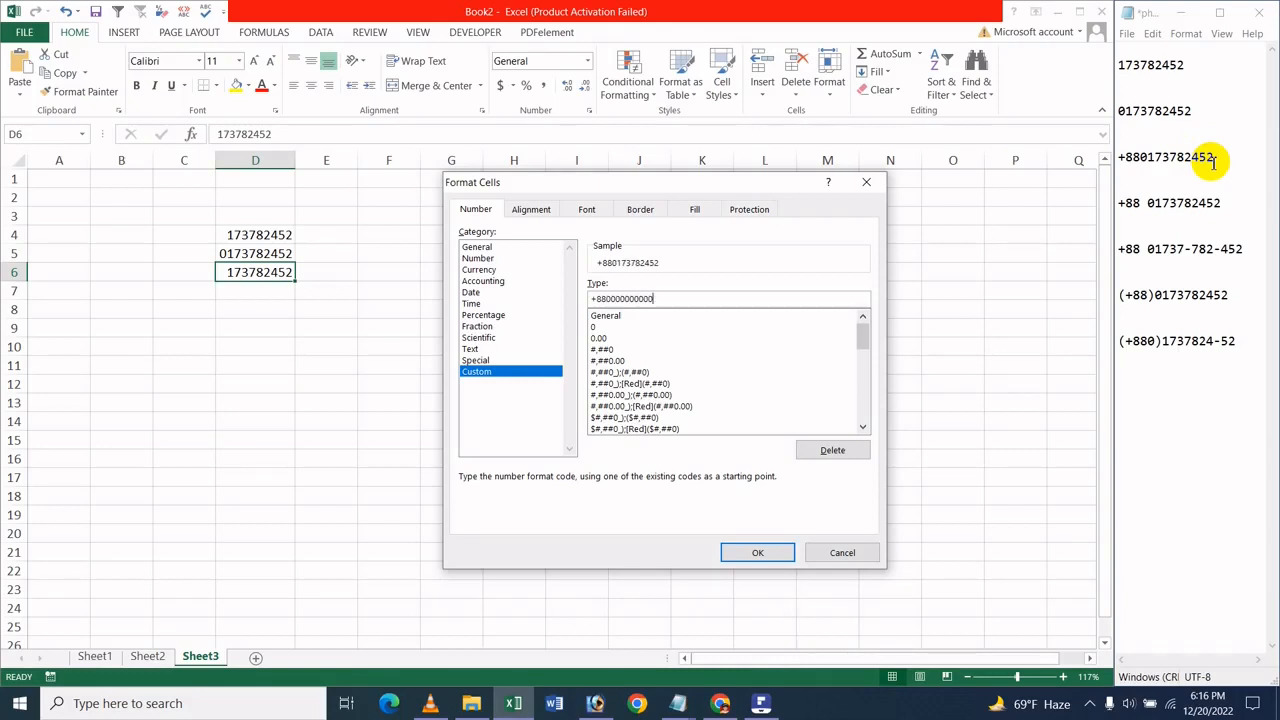
click(757, 552)
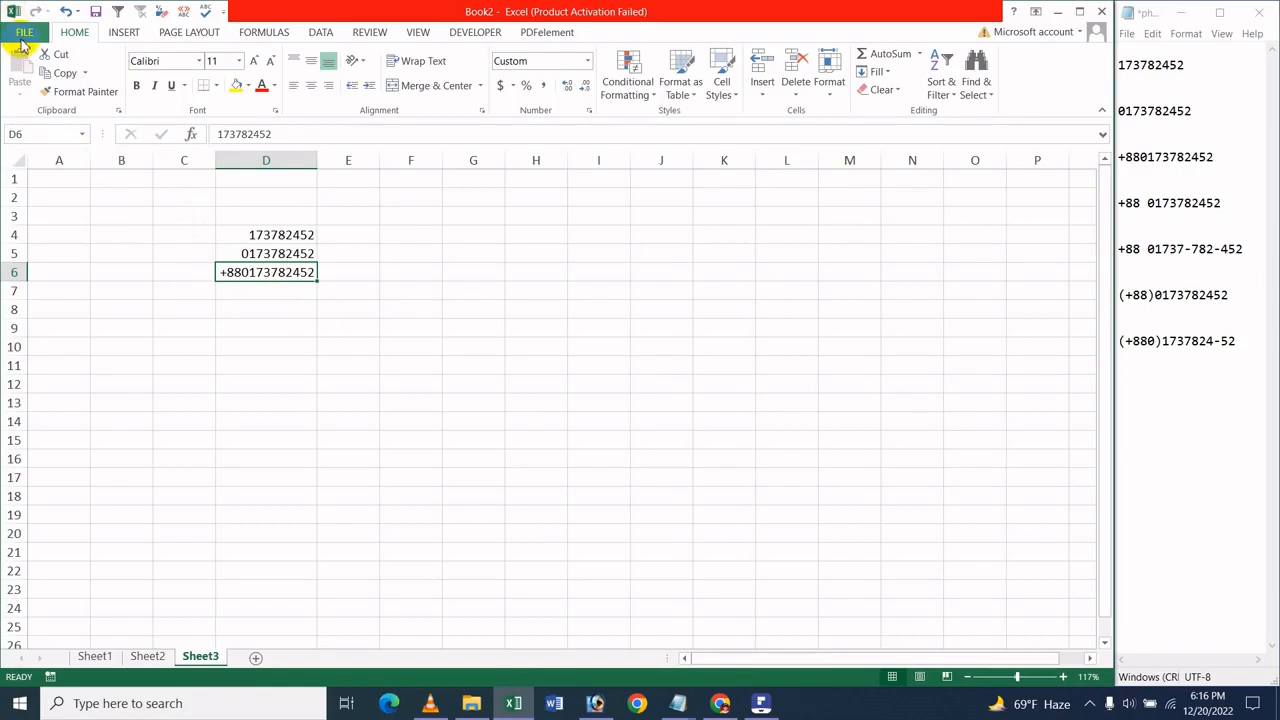
Copy the phone number from cell D4 into cells D8 and D7
click(246, 297)
click(268, 233)
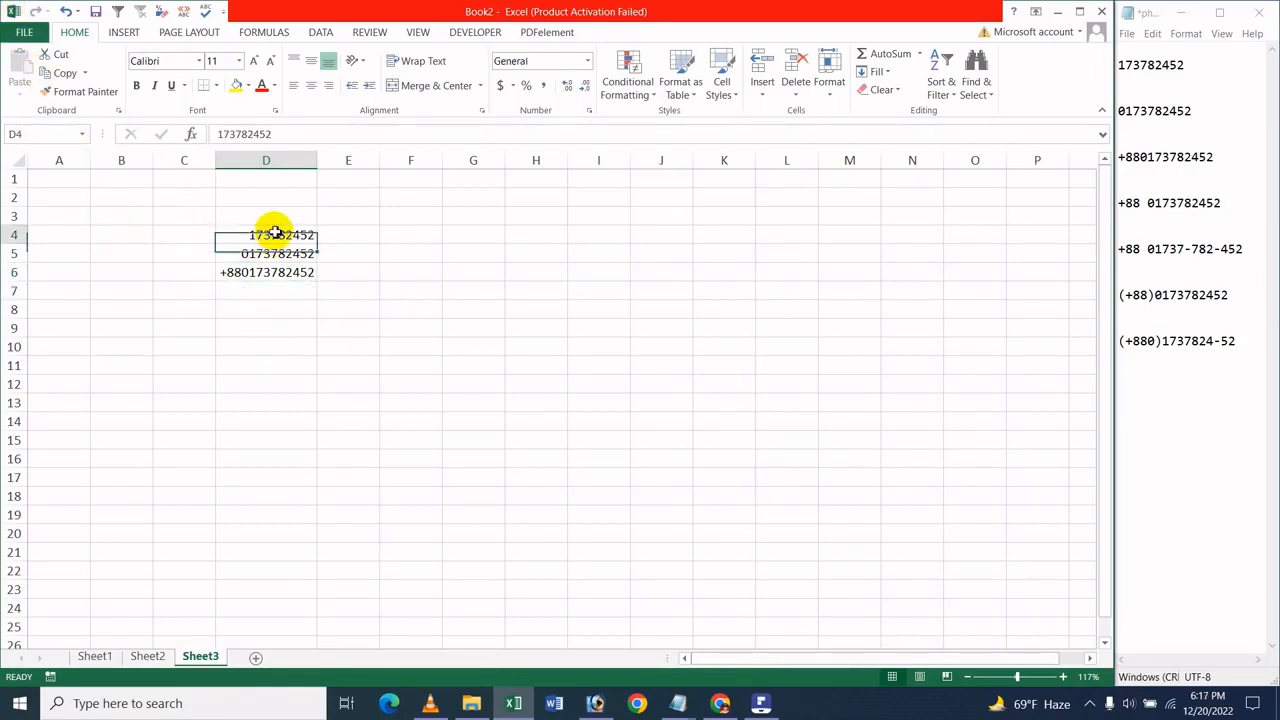
key(ctrl+c)
click(257, 306)
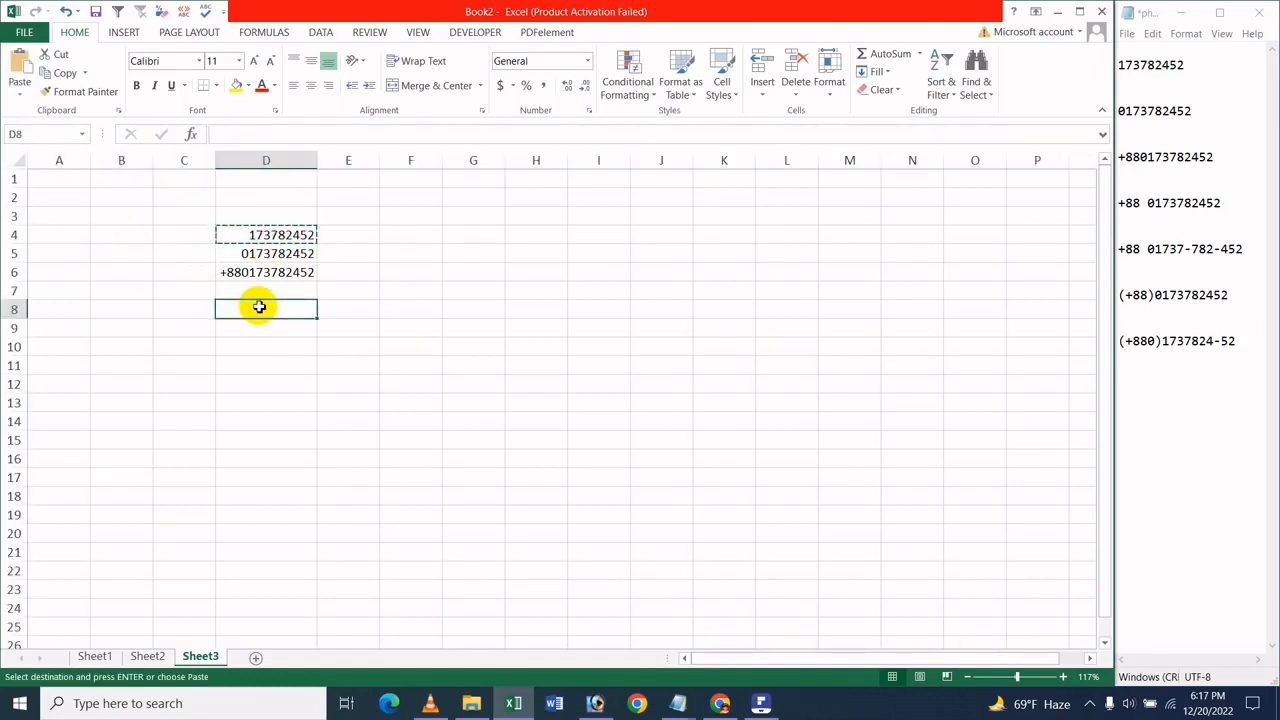
key(ctrl+v)
click(265, 291)
key(ctrl+v)
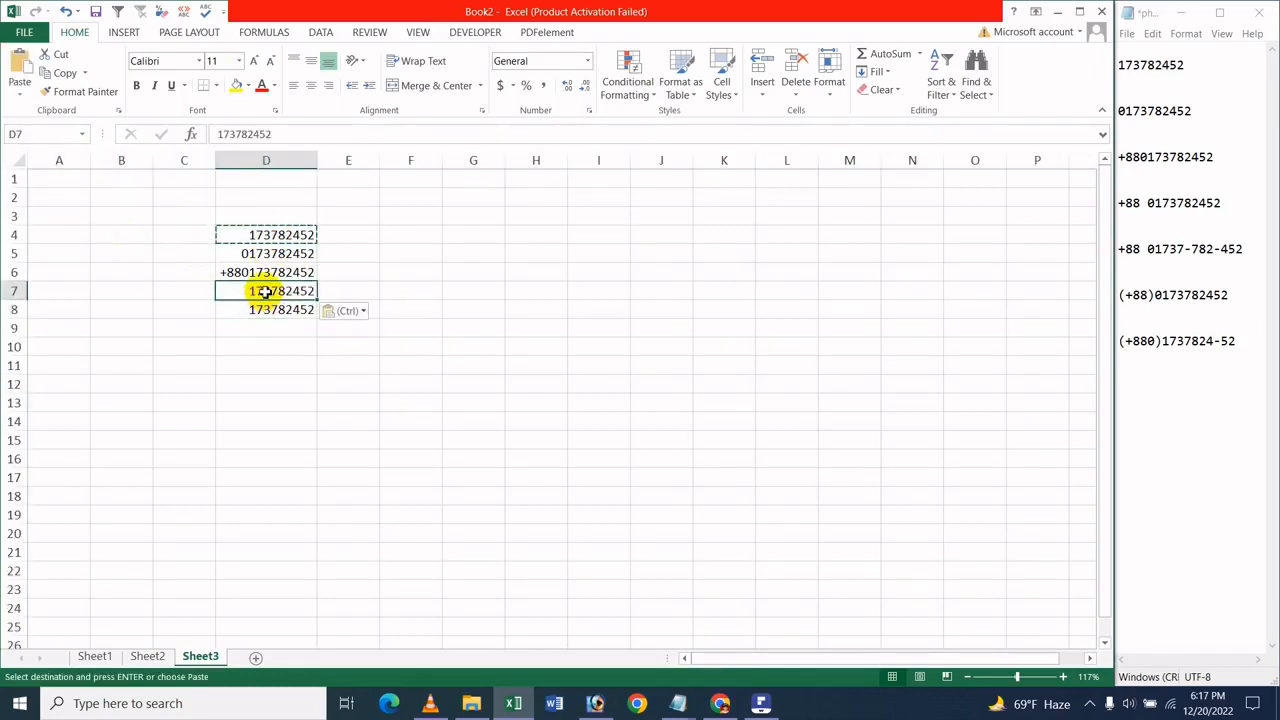
click(291, 370)
click(264, 290)
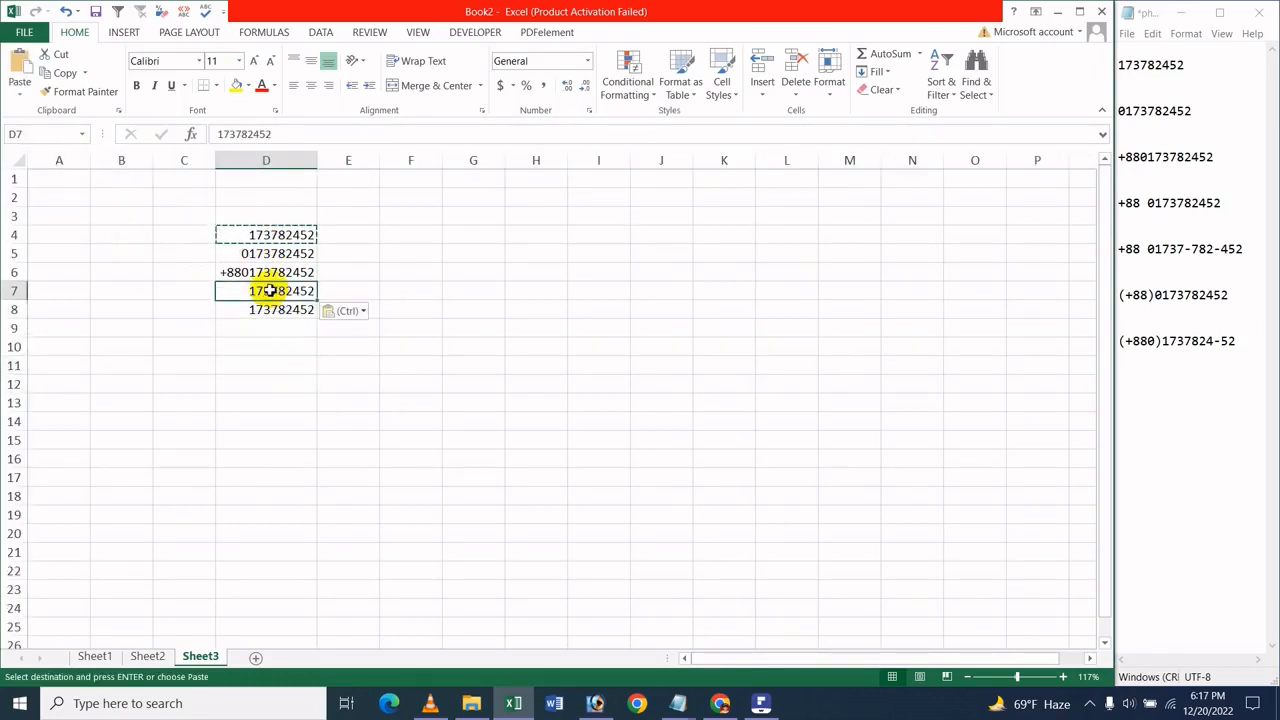
click(835, 93)
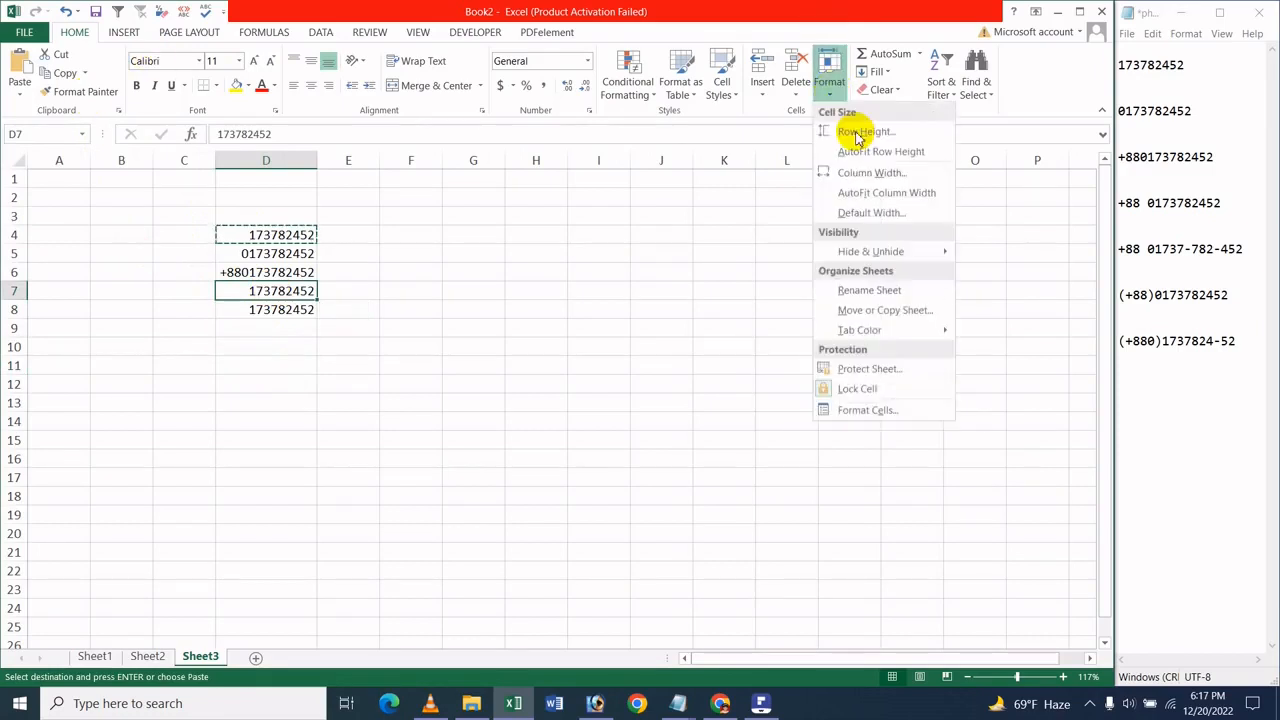
click(886, 414)
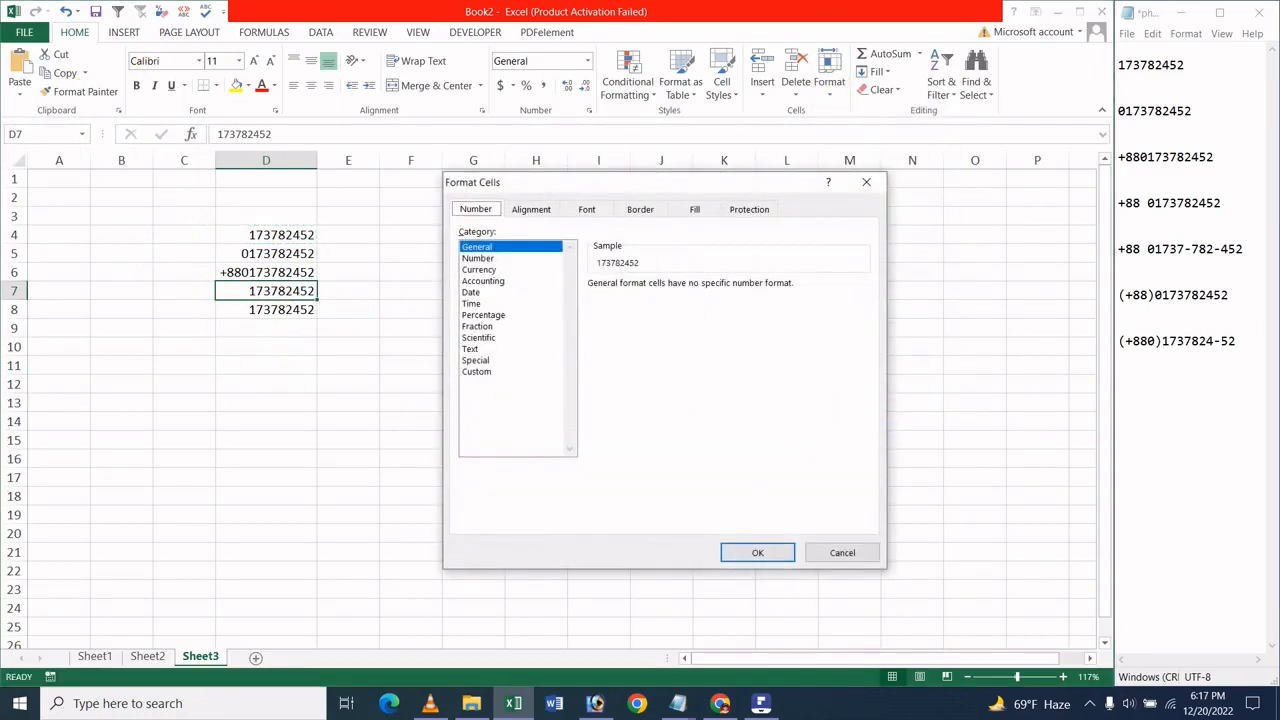
click(507, 377)
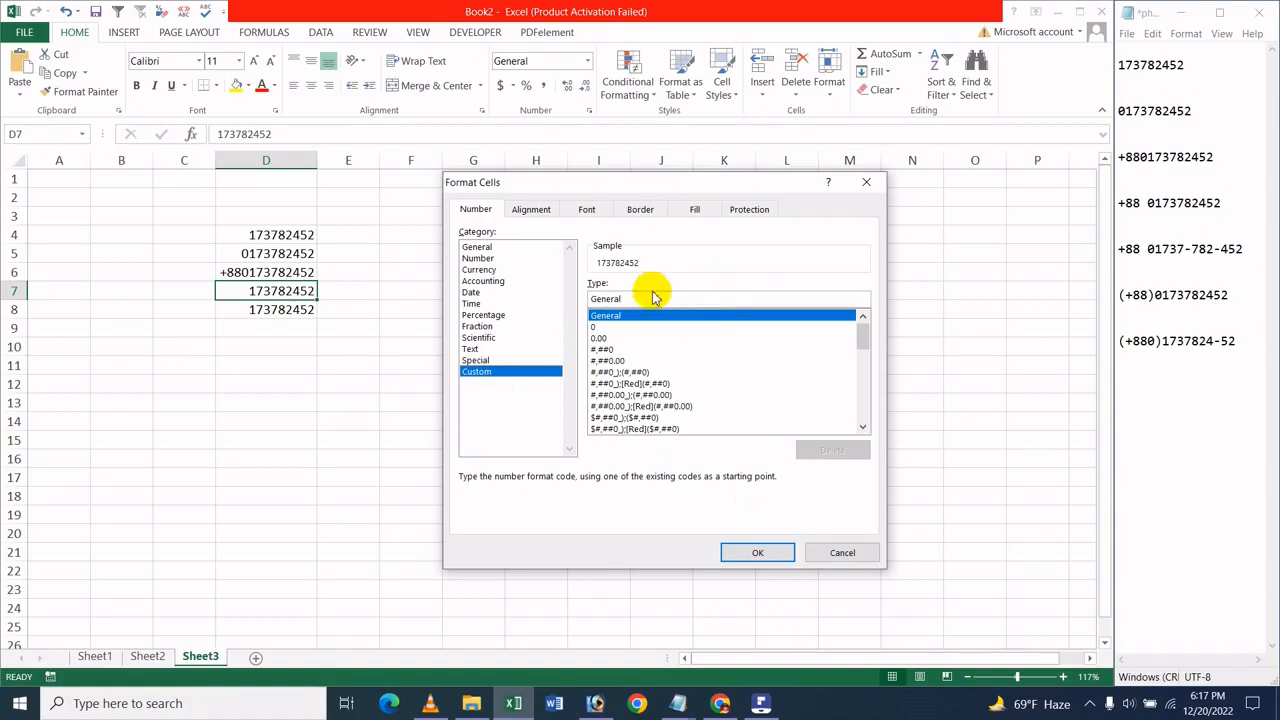
key(BackSpace)
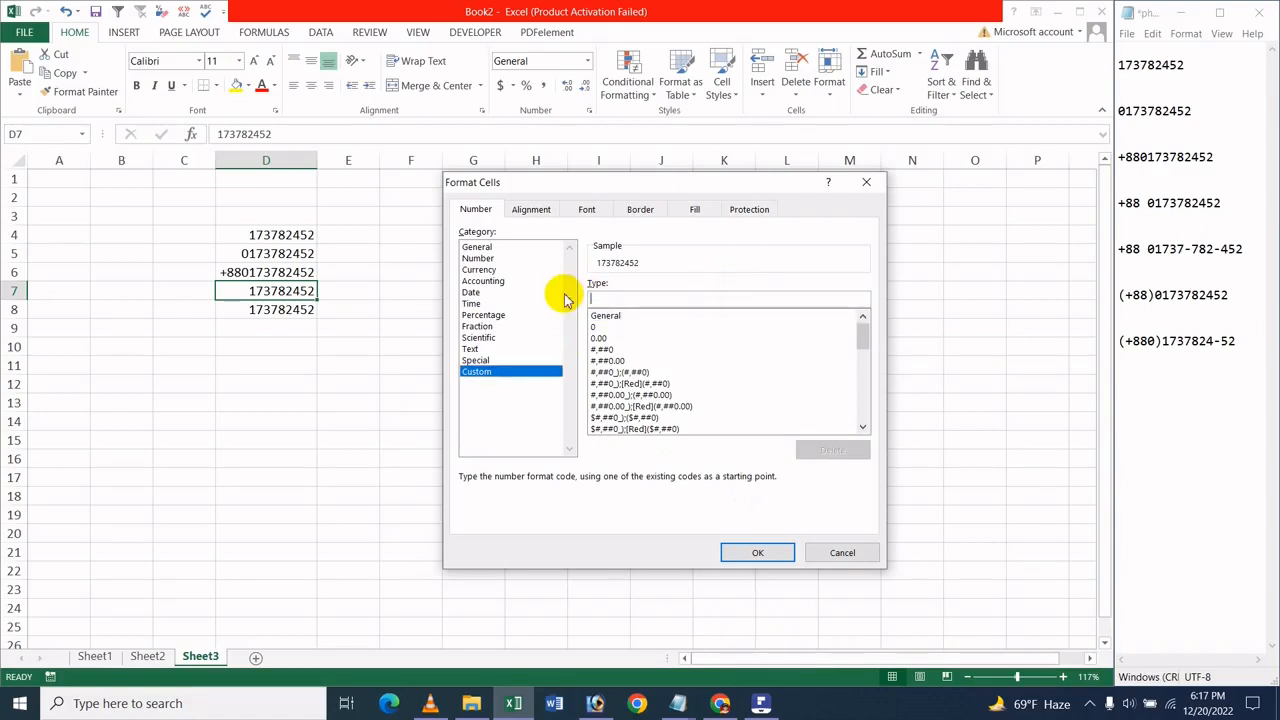
text(+)
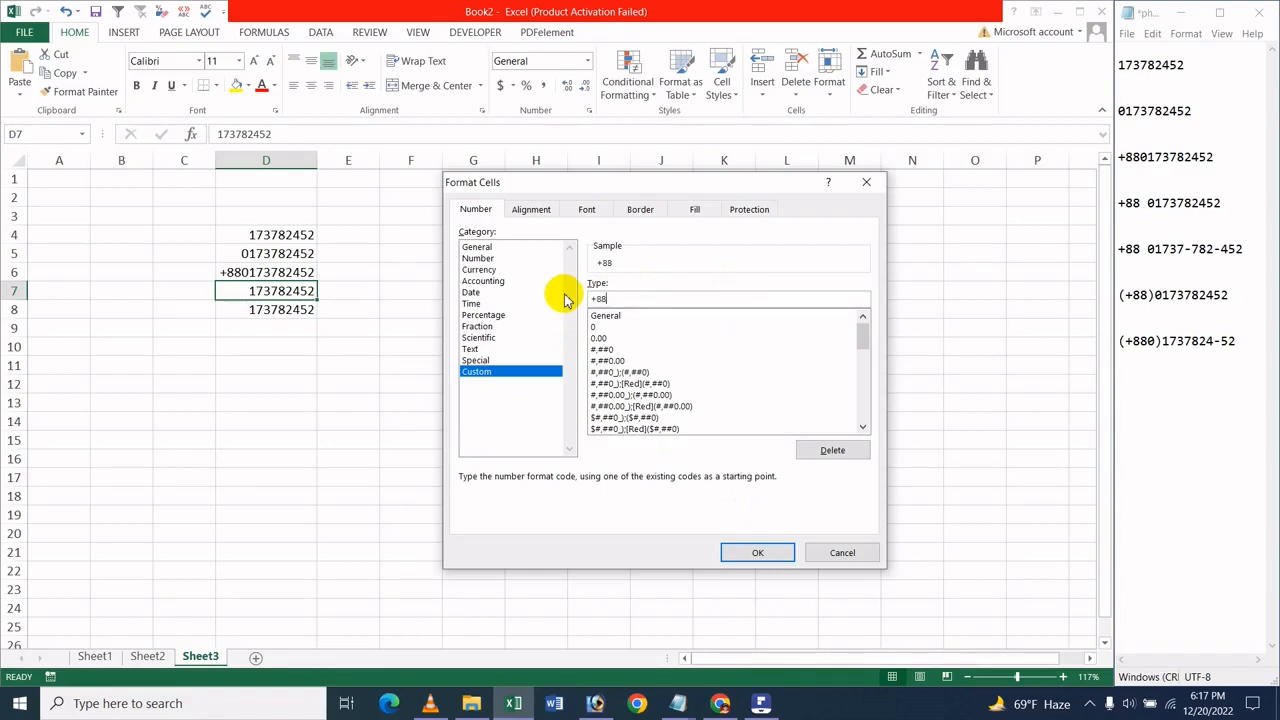
text(880)
key(BackSpace)
text(0000000000)
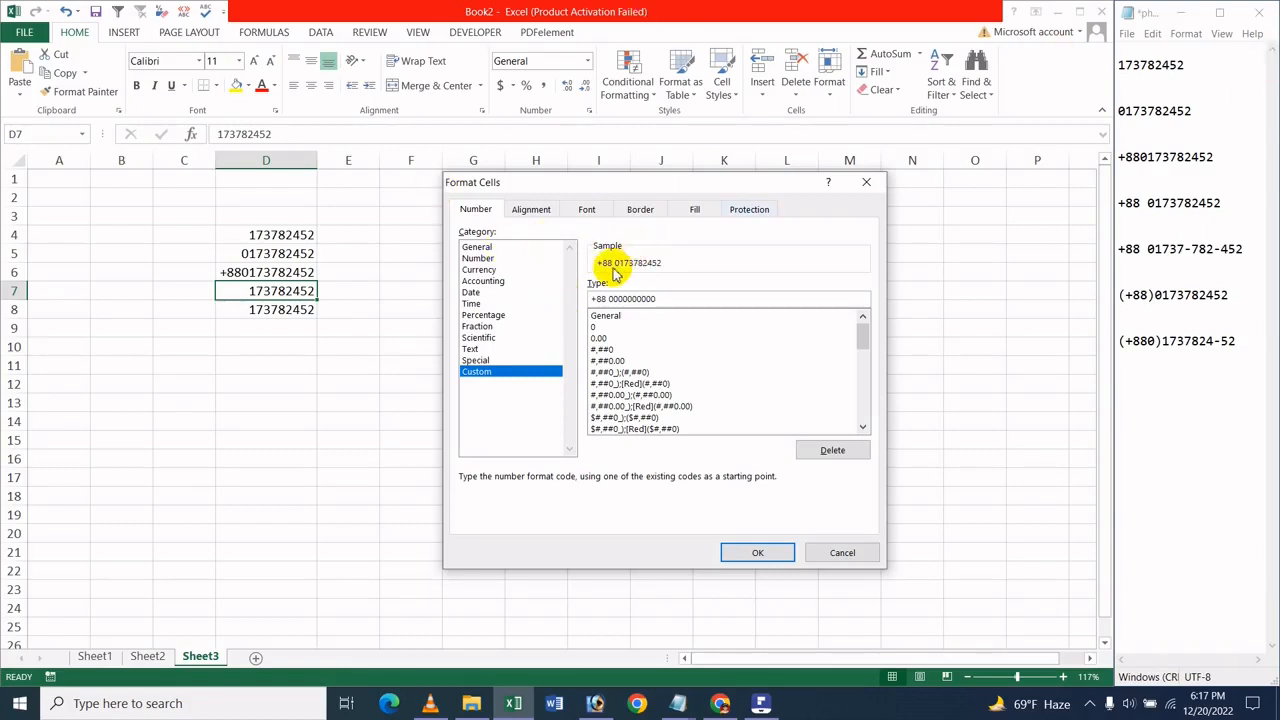
click(770, 551)
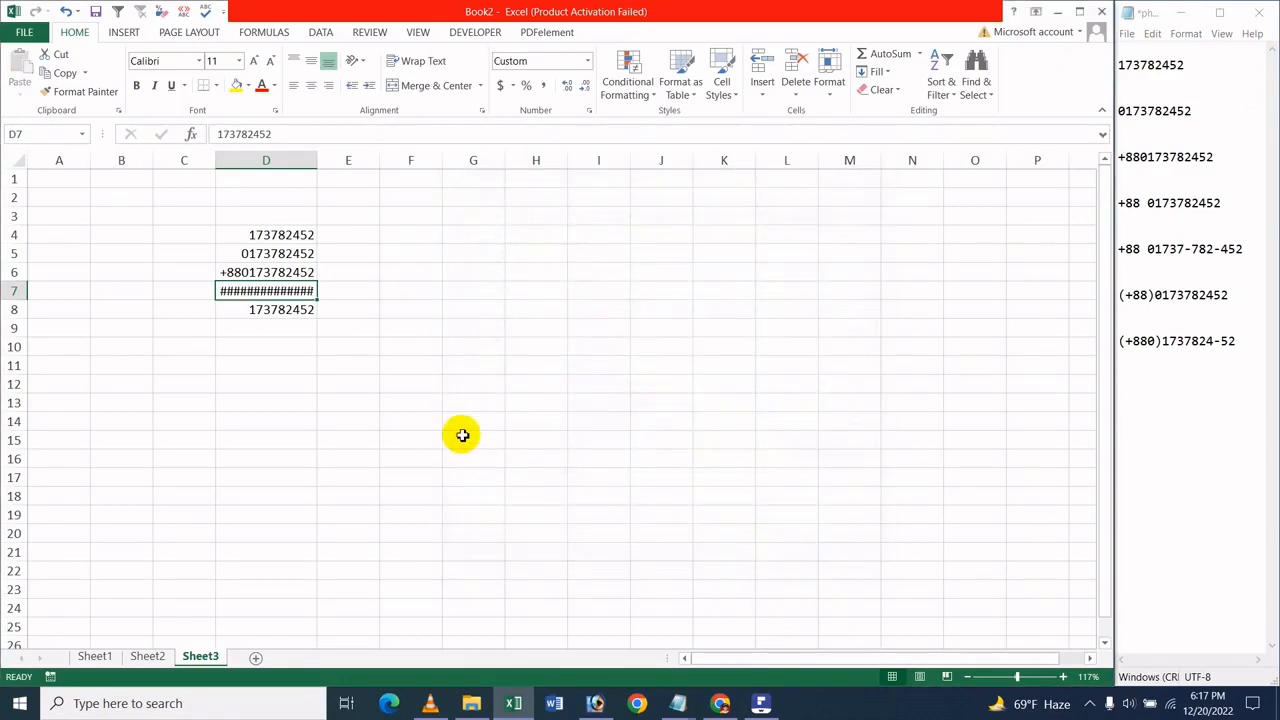
Widen column D slightly so the formatted number in D7 fits
click(458, 384)
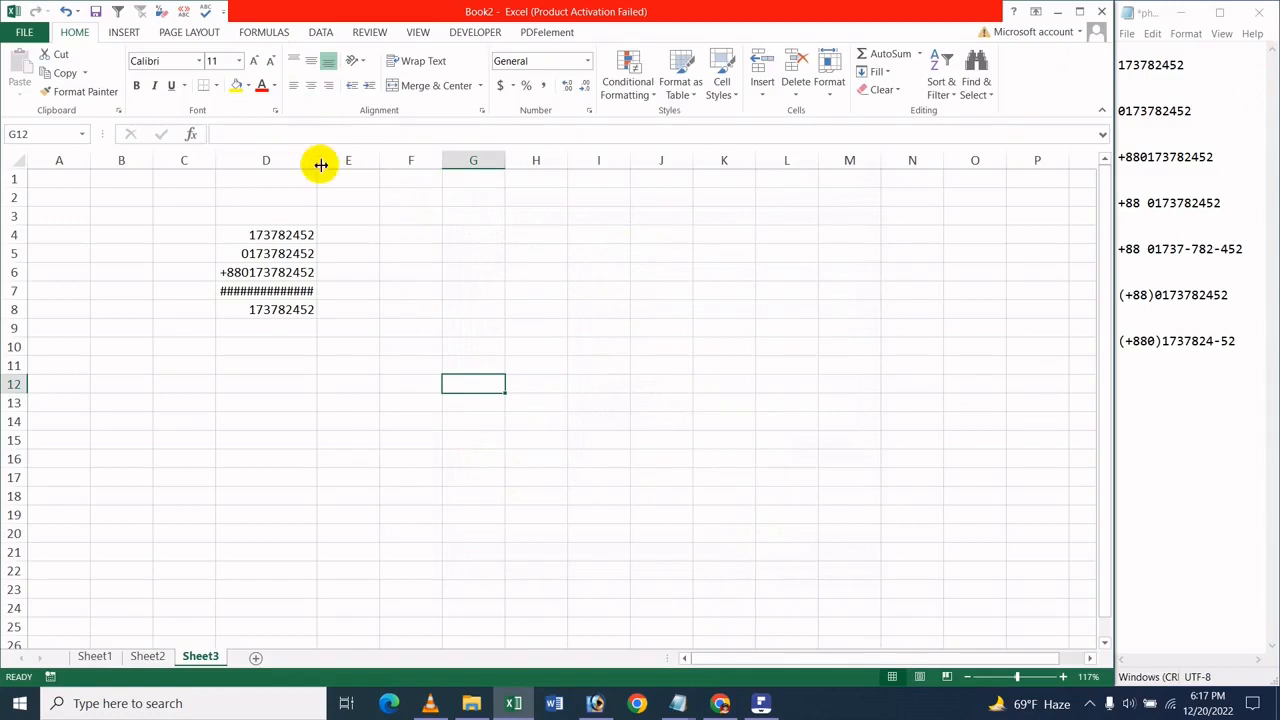
drag(321, 165, 328, 163)
click(397, 313)
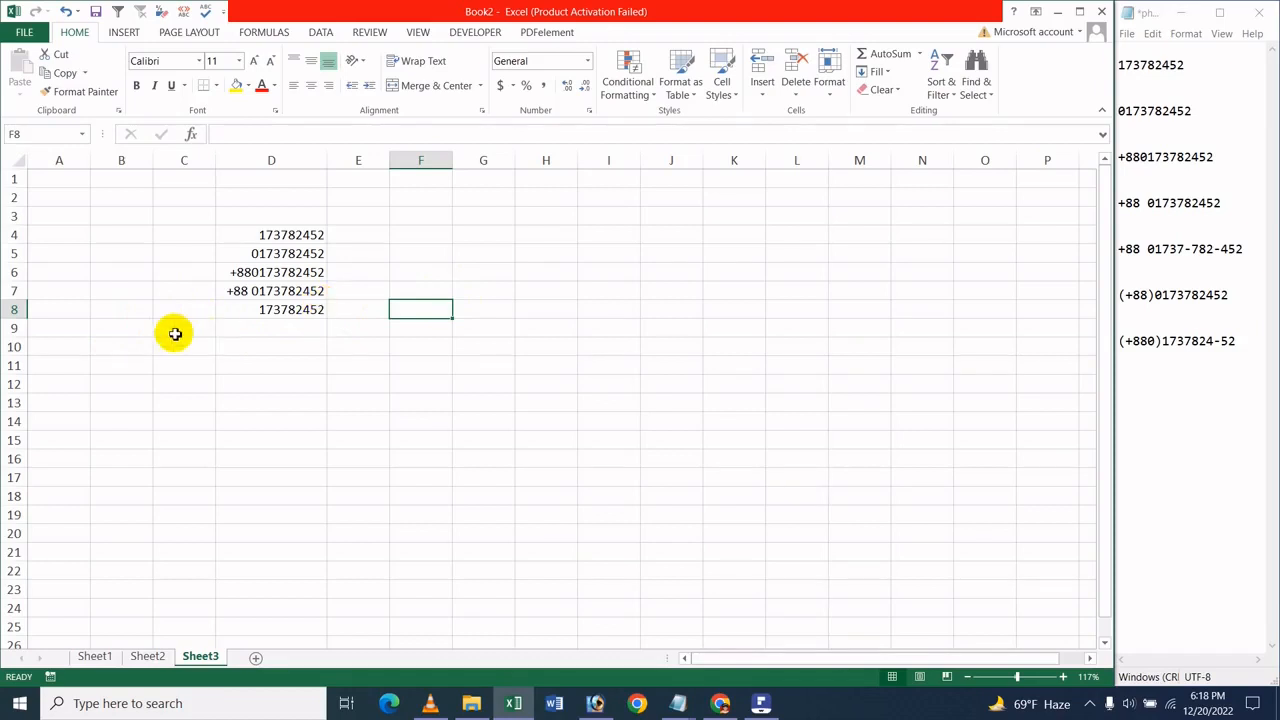
click(286, 313)
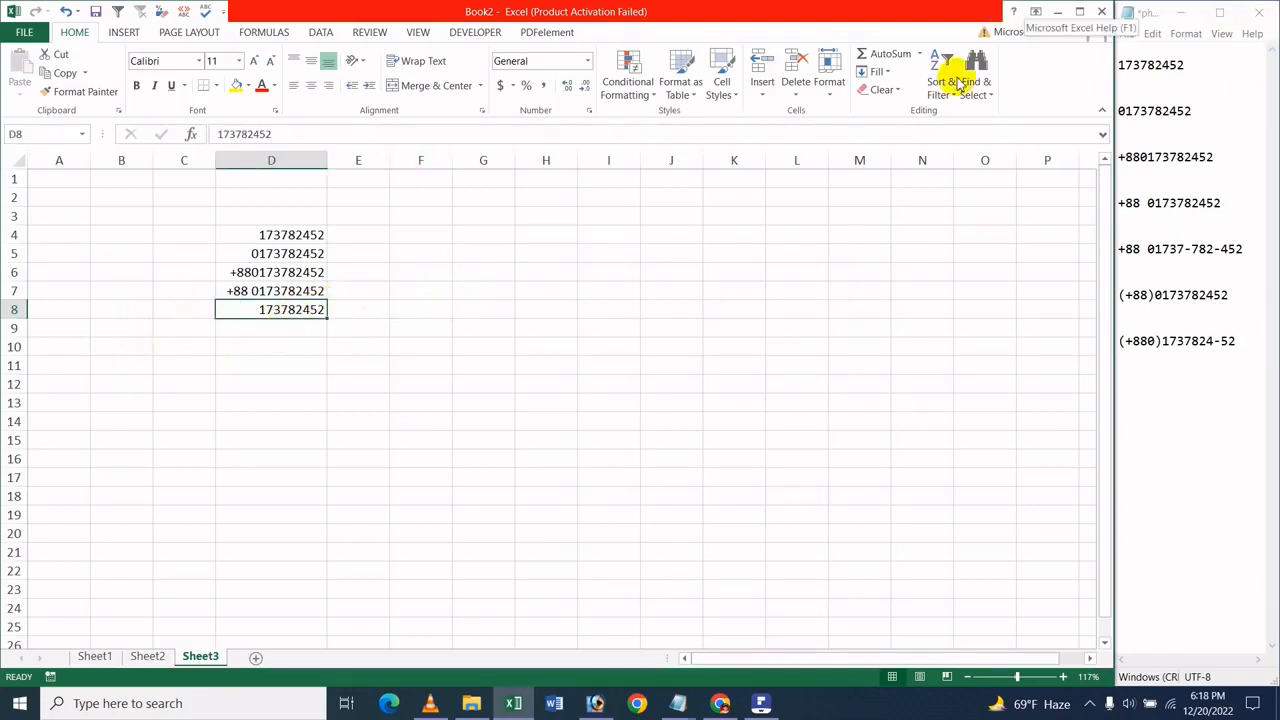
click(829, 72)
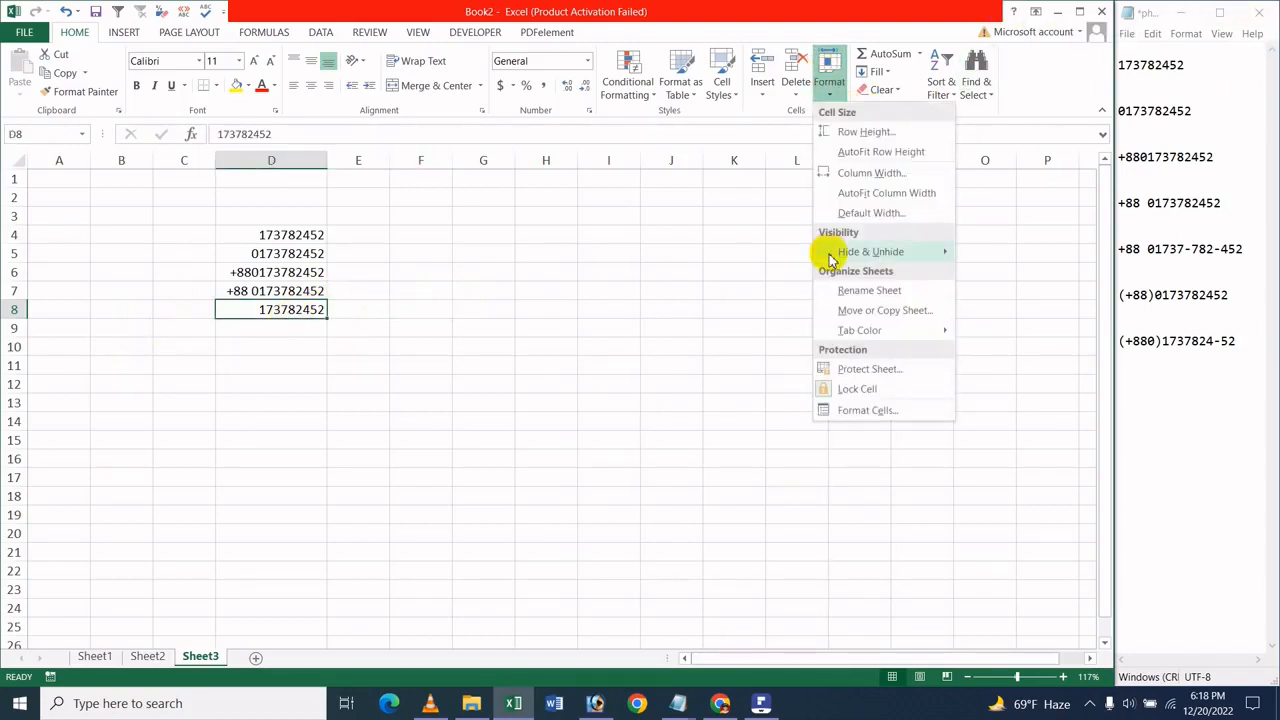
click(826, 410)
click(500, 371)
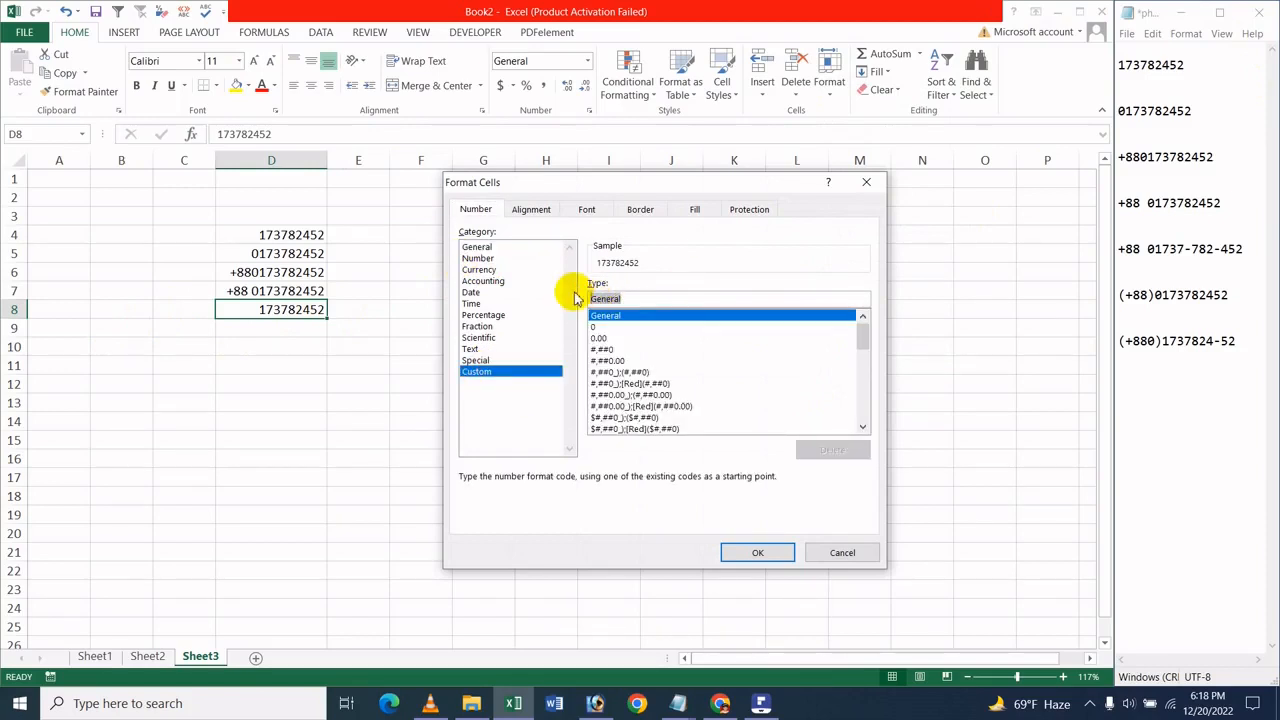
key(BackSpace)
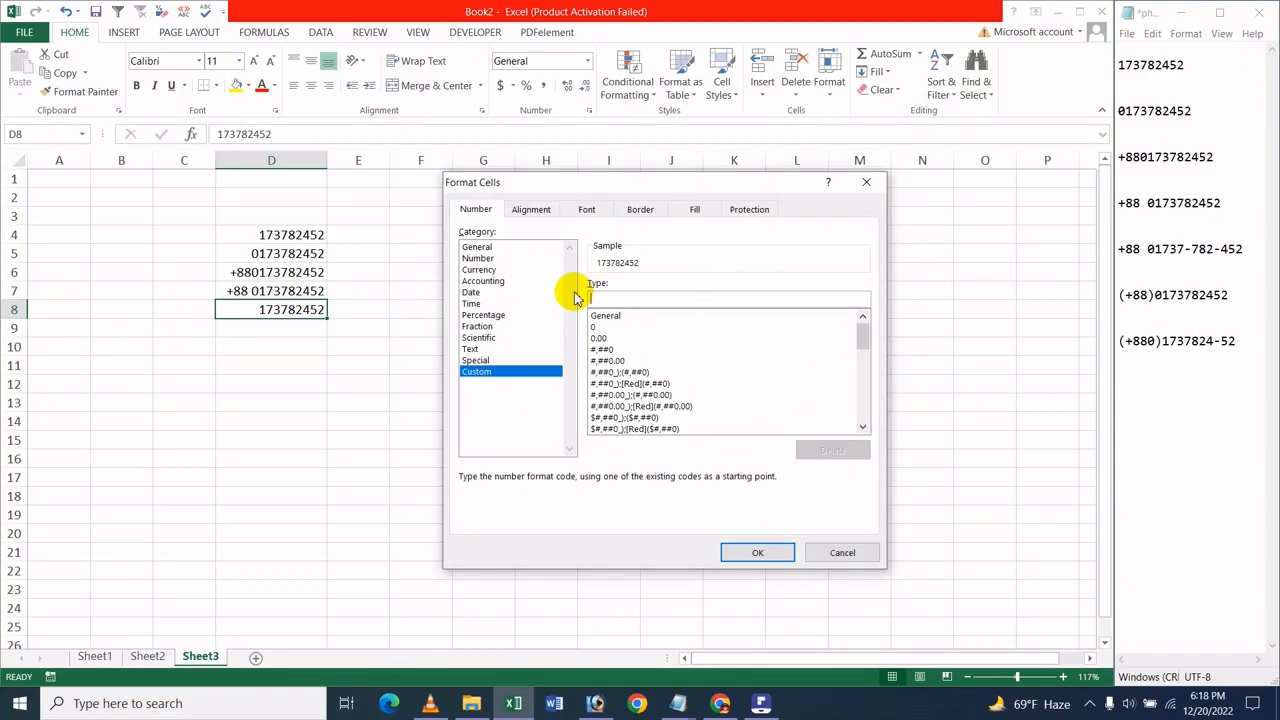
text(+88)
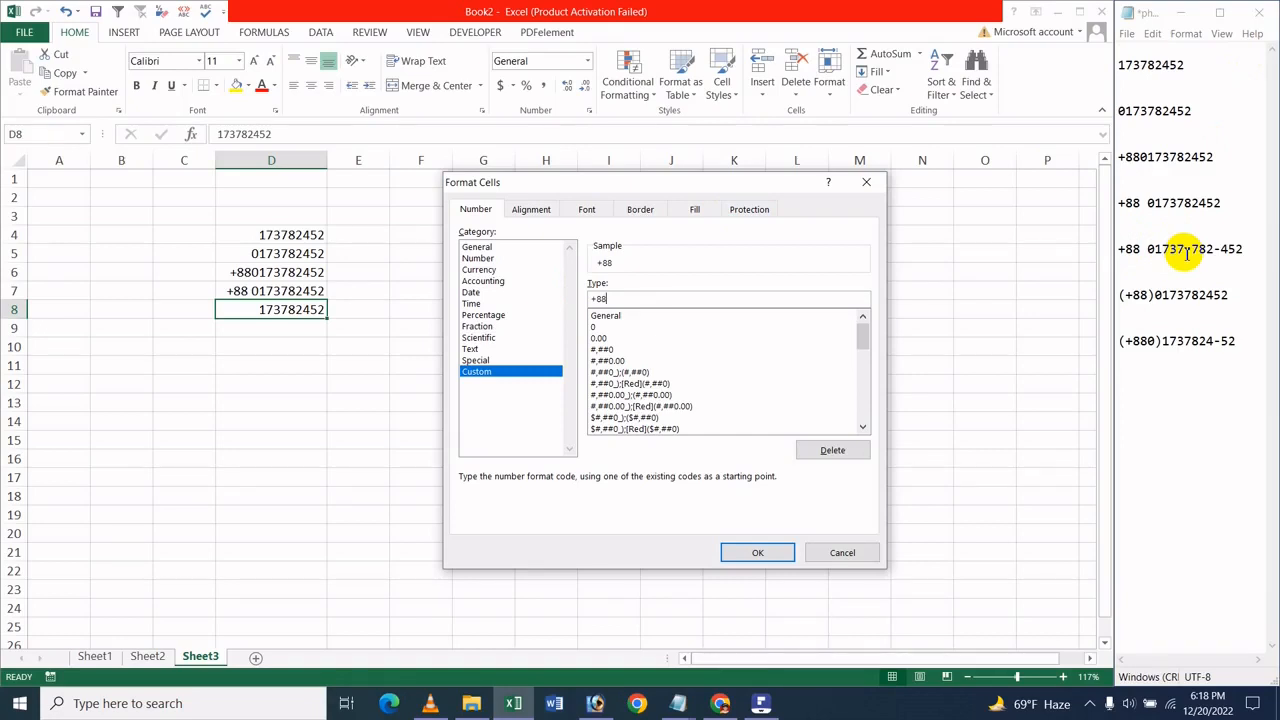
text(00000-000-)
text(000)
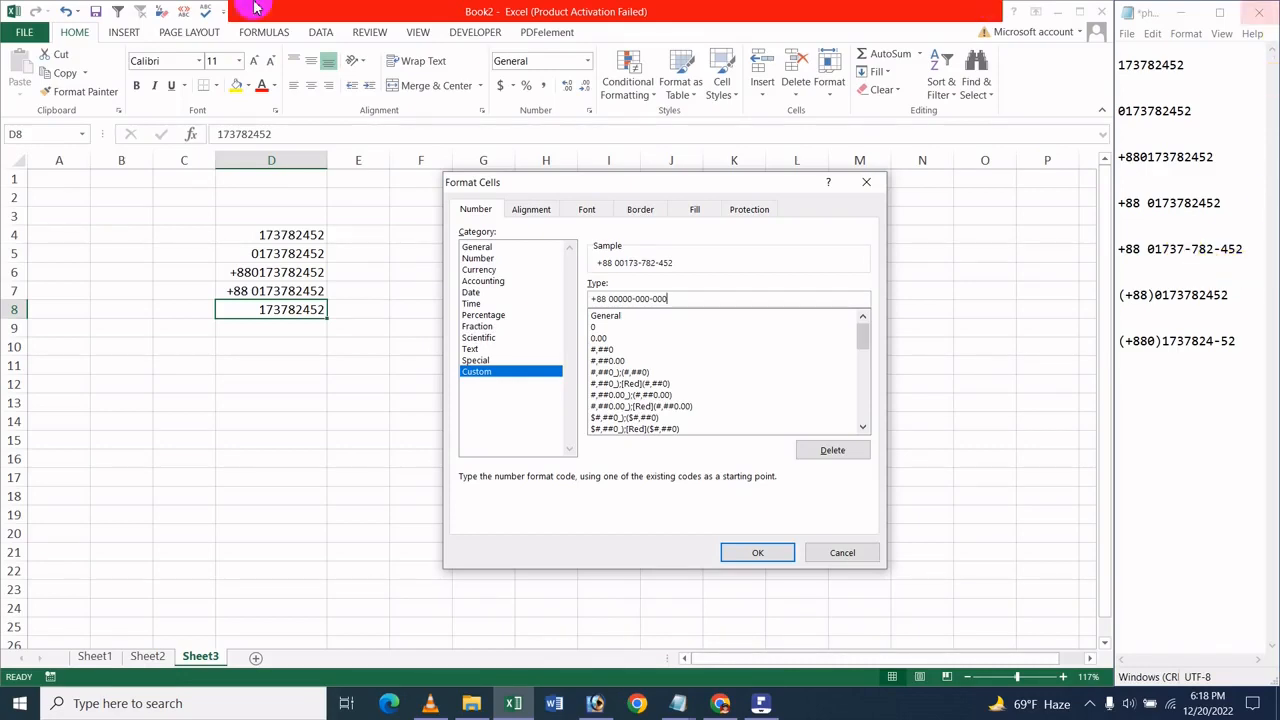
click(754, 556)
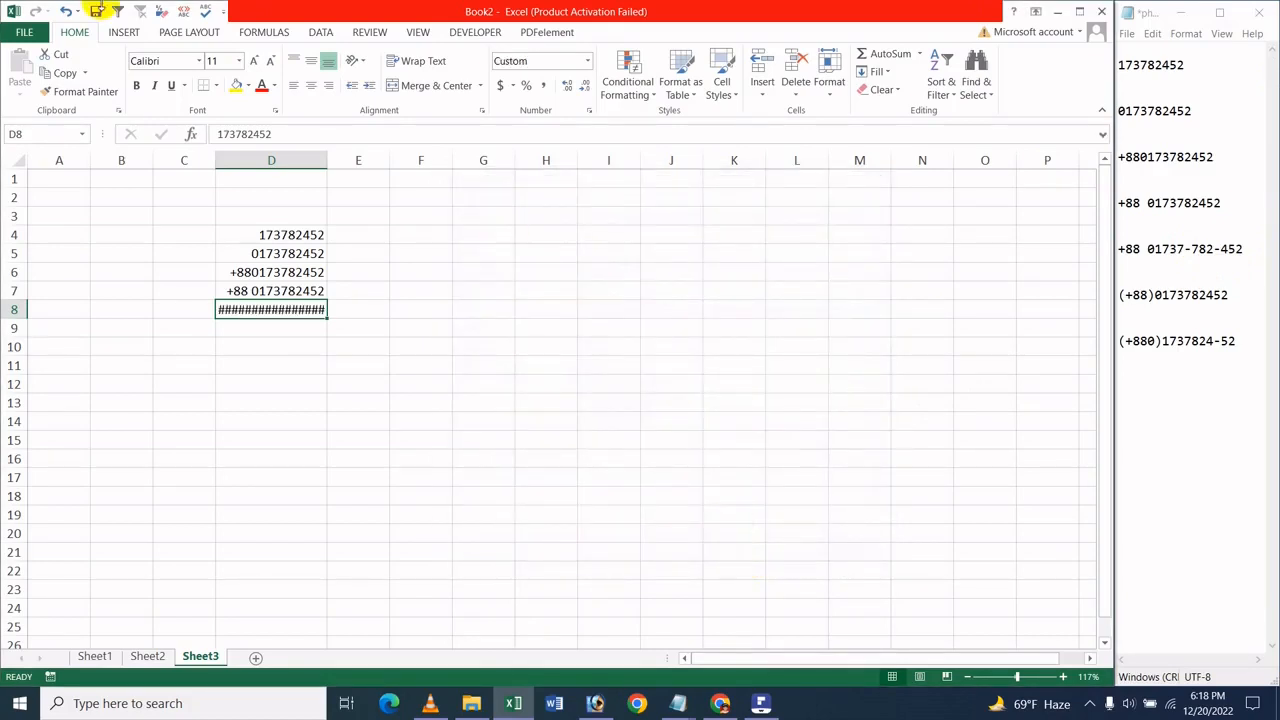
drag(331, 160, 347, 169)
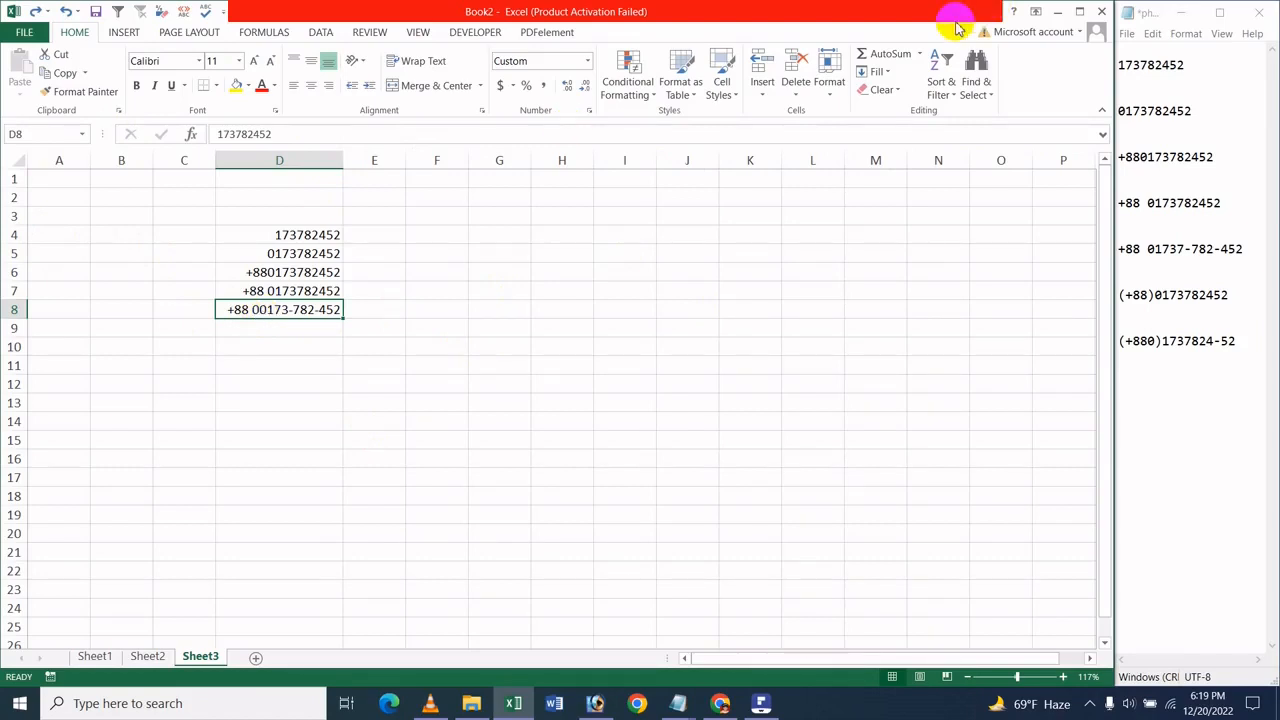
click(829, 72)
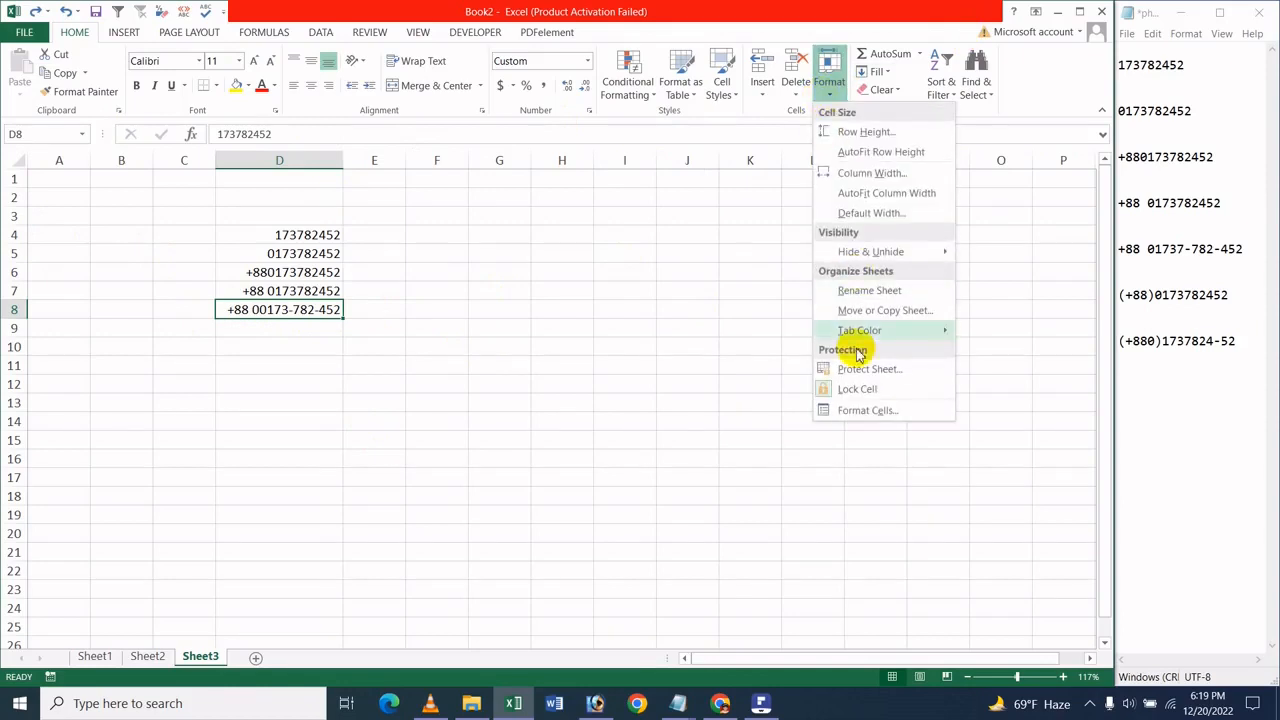
click(832, 409)
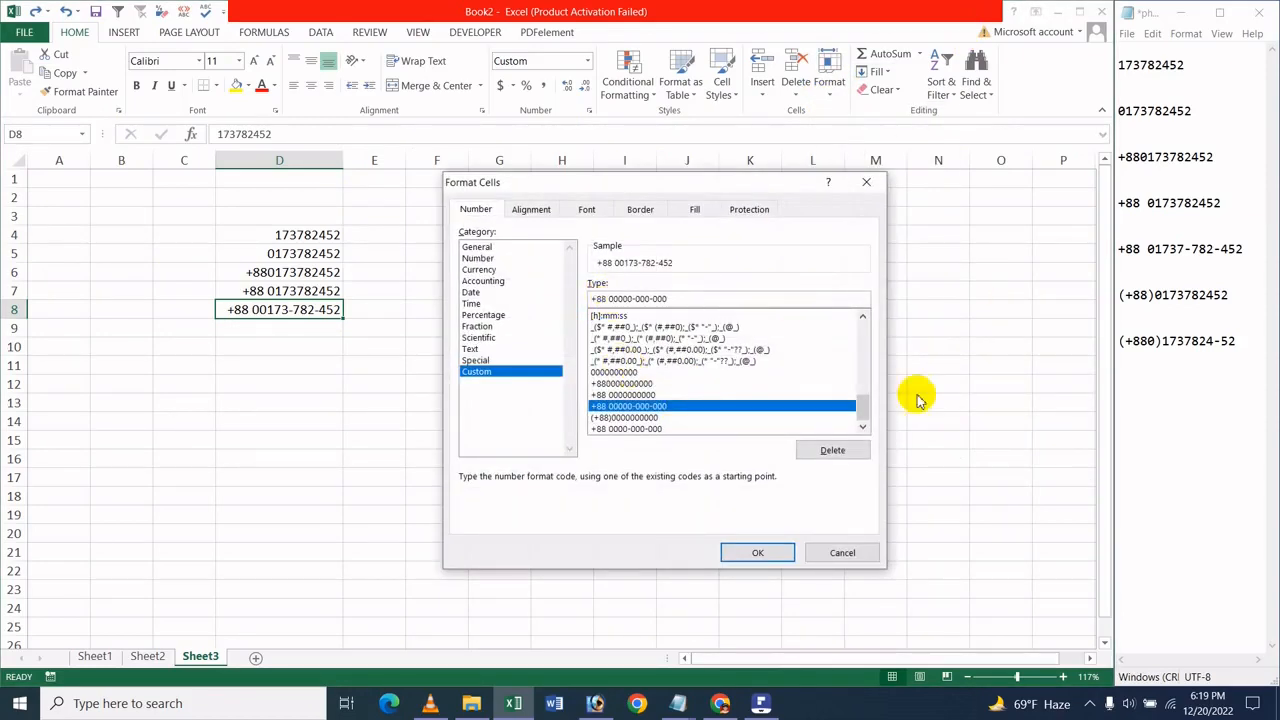
key(BackSpace)
click(771, 549)
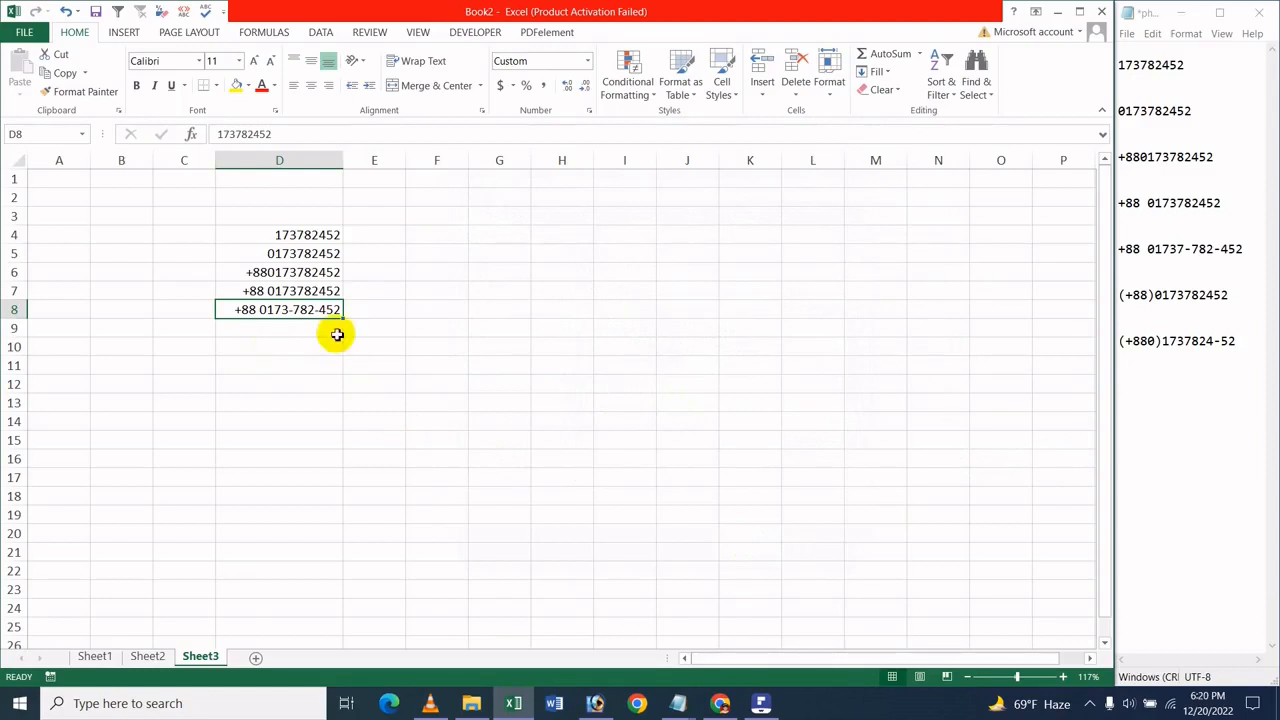
Copy the phone number from cell D4 into D9
click(287, 330)
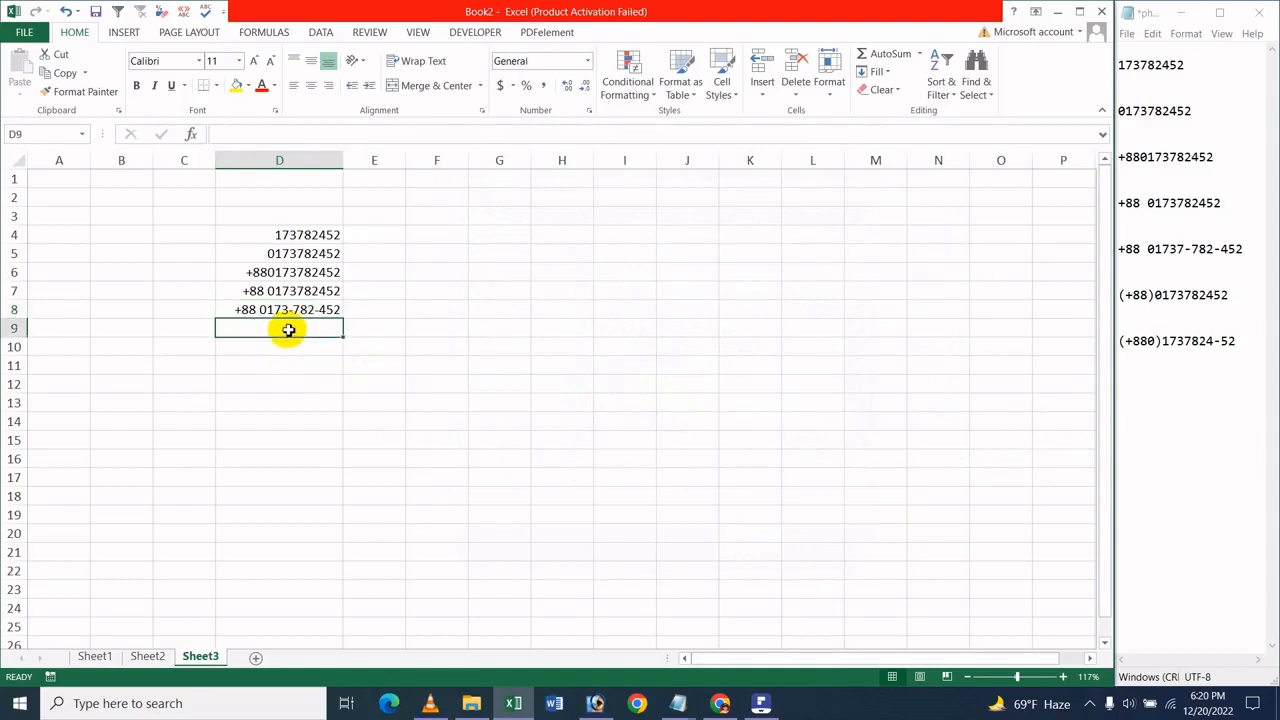
click(298, 235)
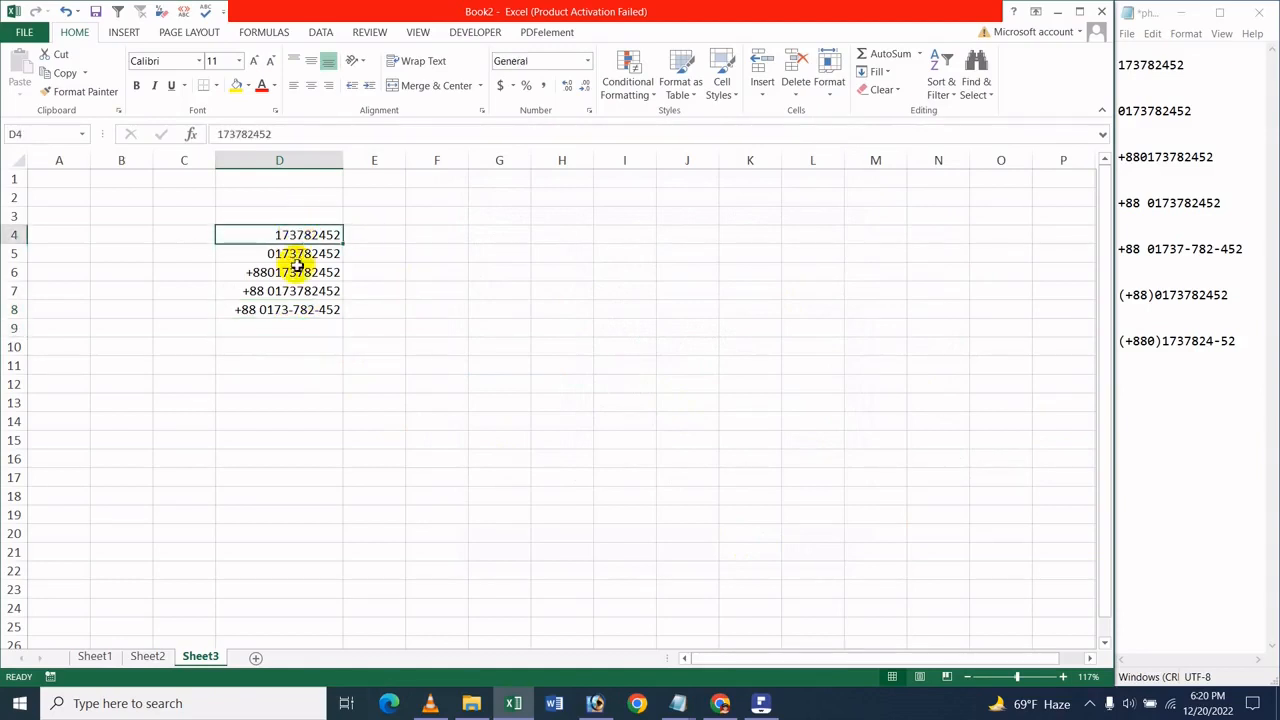
key(ctrl+c)
click(268, 334)
key(ctrl+v)
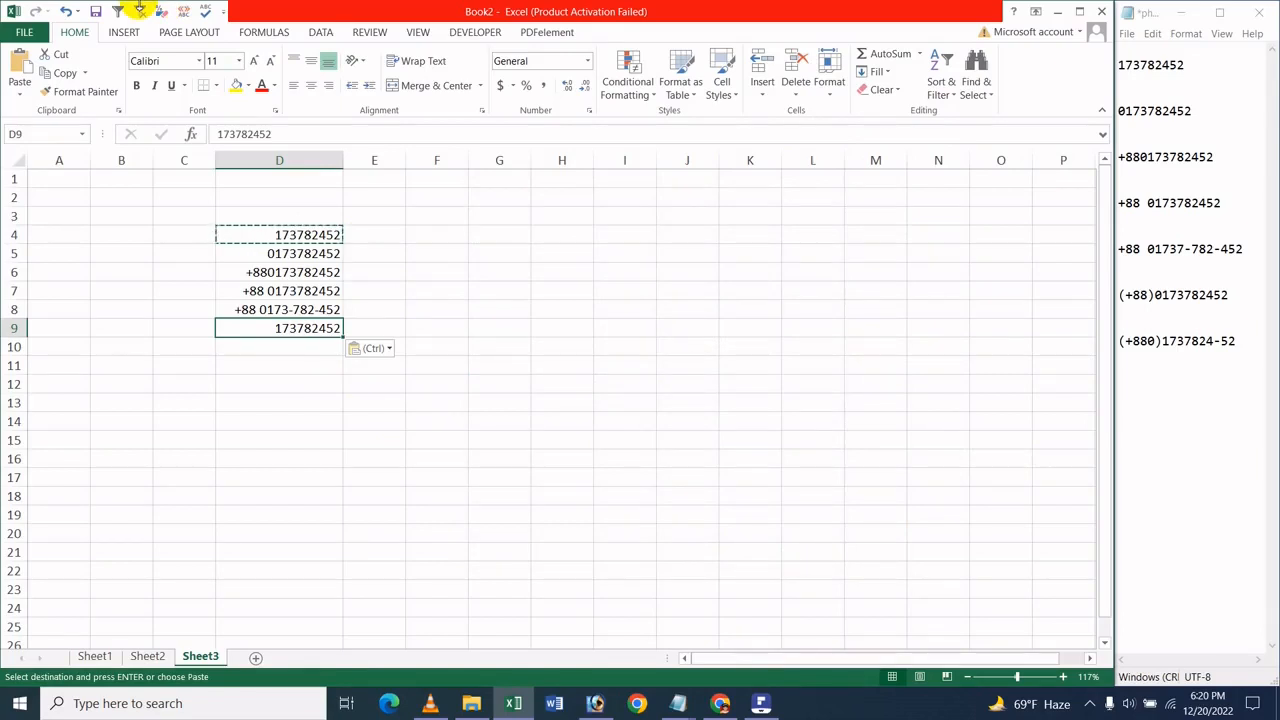
click(830, 85)
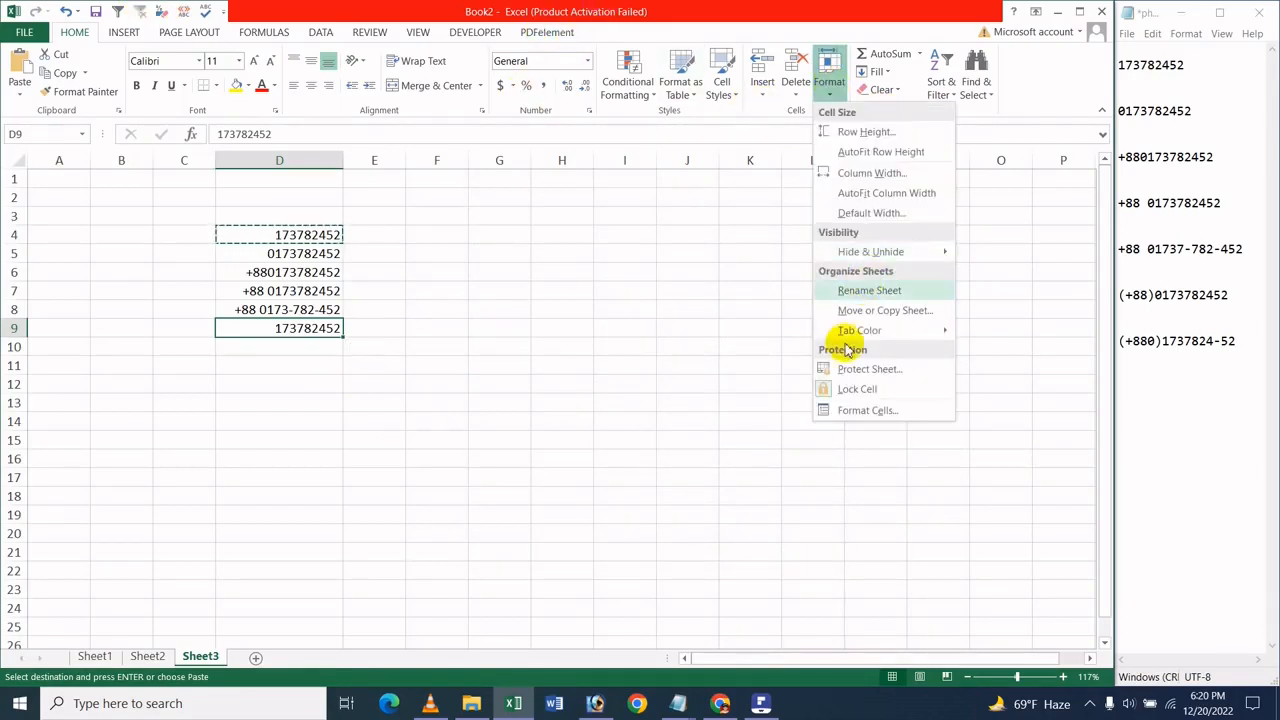
click(866, 411)
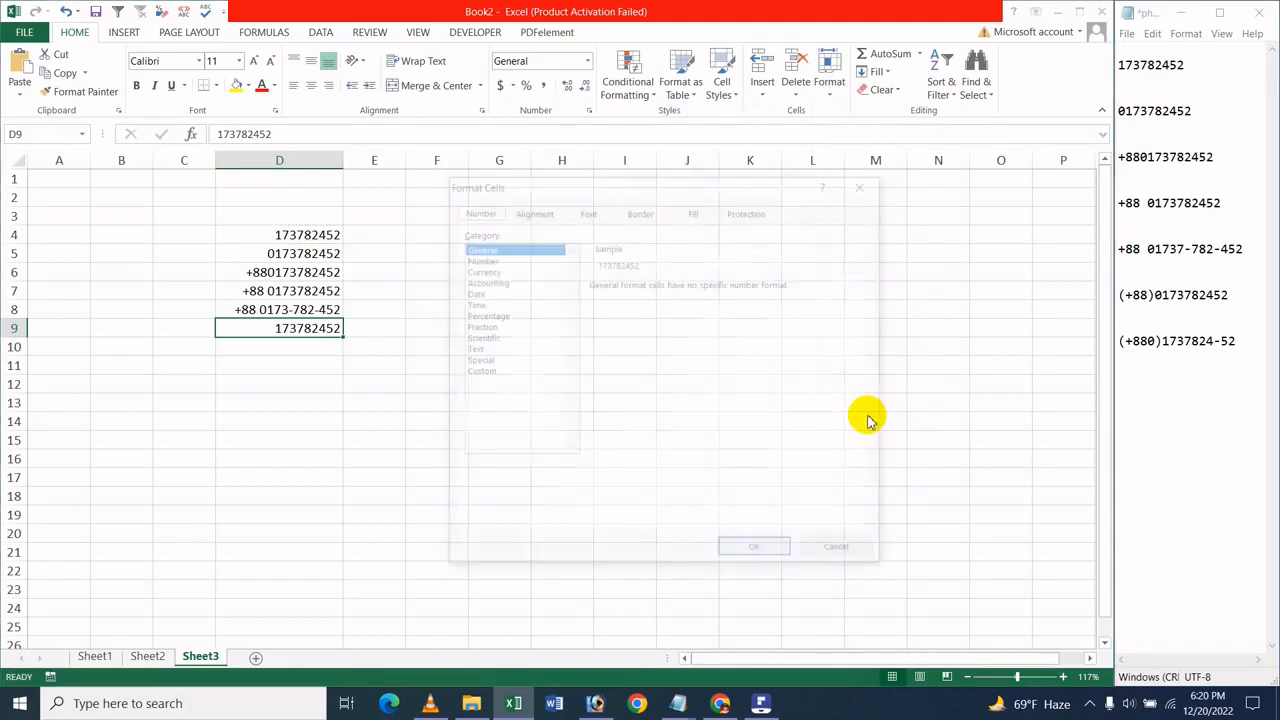
click(476, 372)
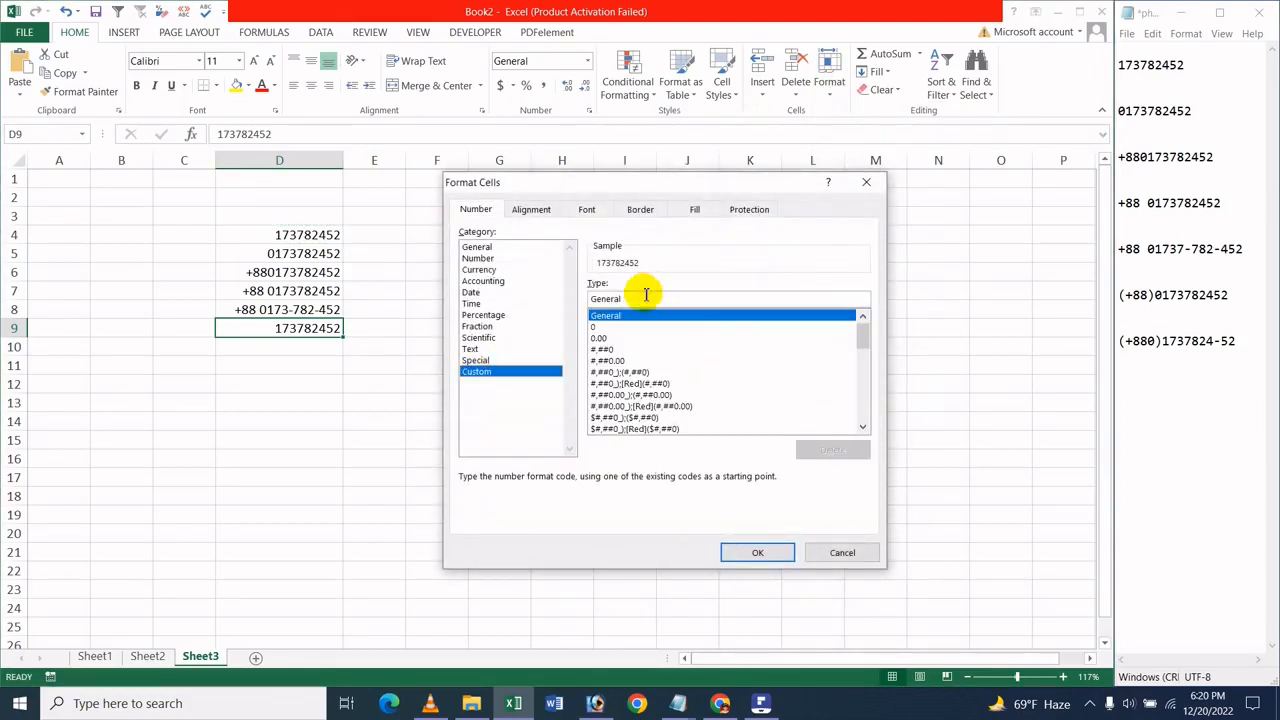
drag(597, 299, 566, 304)
key(BackSpace)
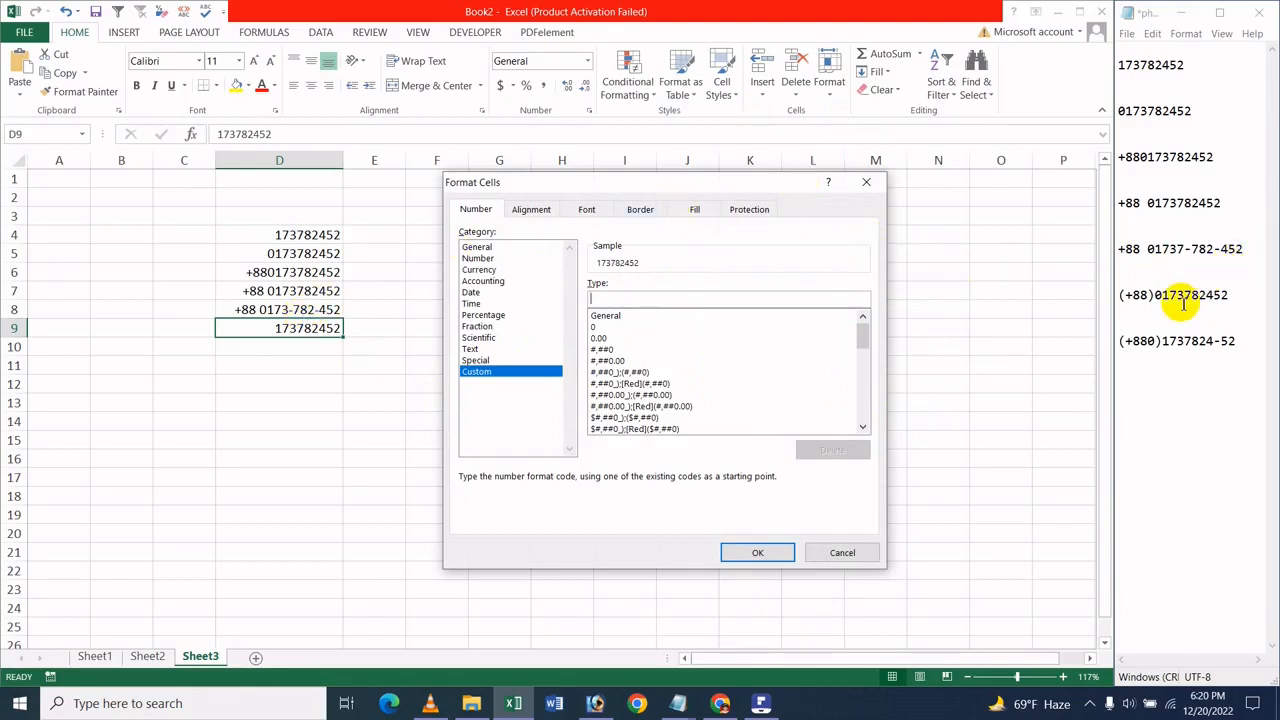
text(()
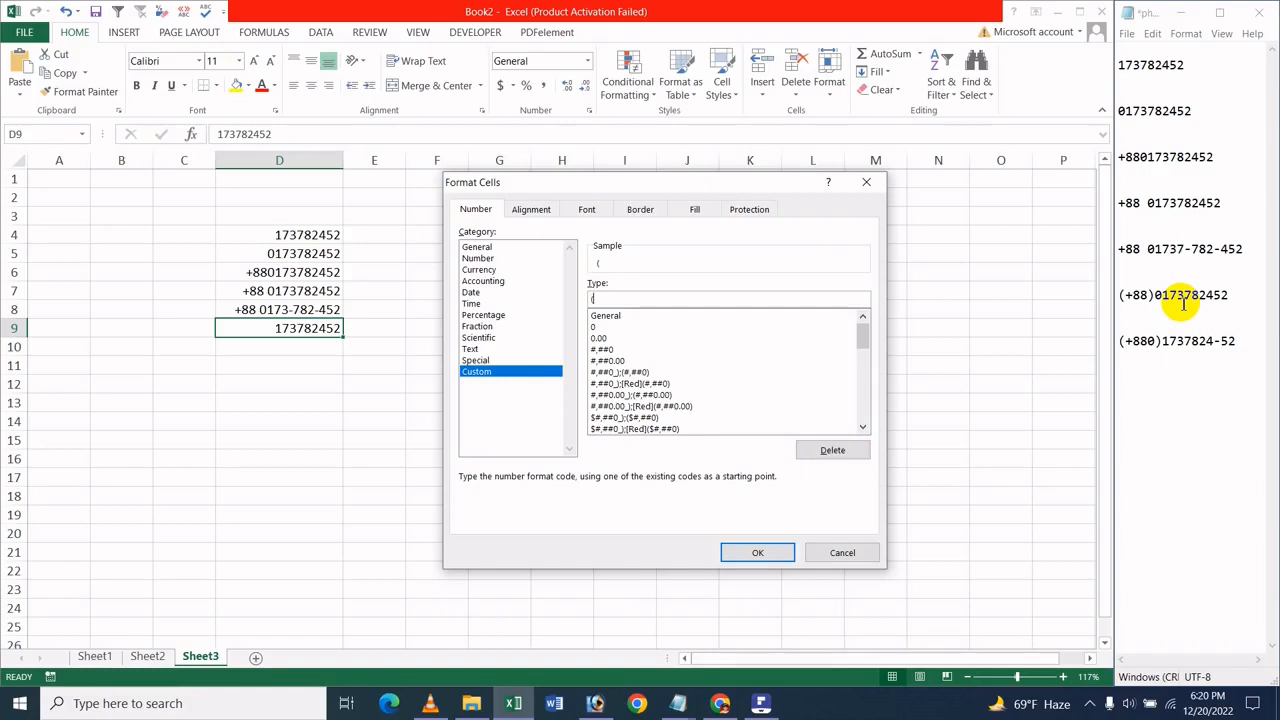
text(+88)0000000000)
key(Return)
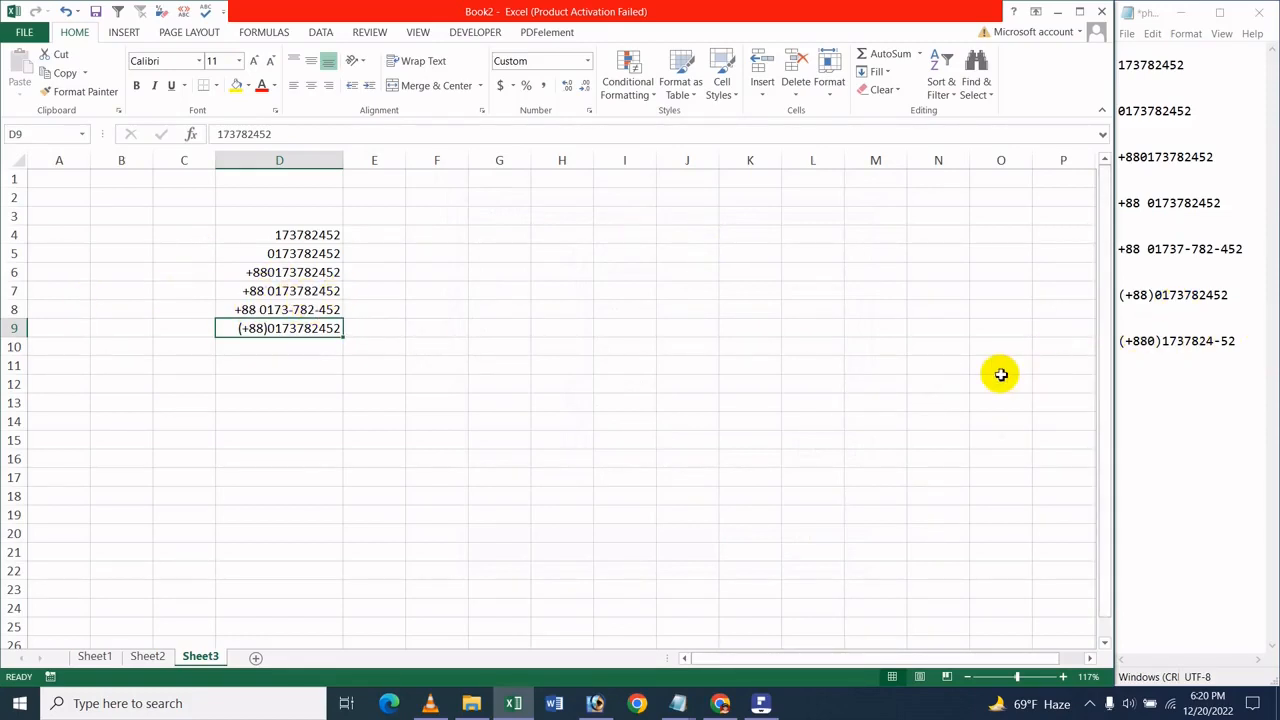
click(312, 362)
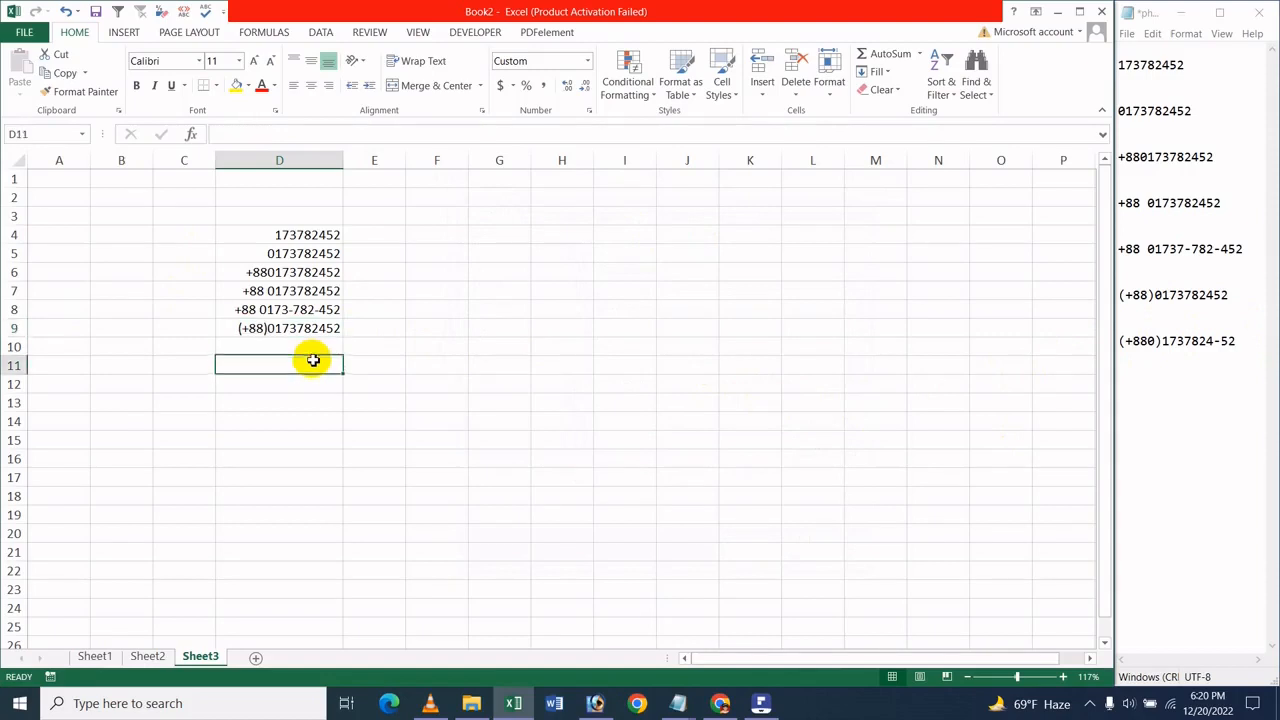
click(309, 340)
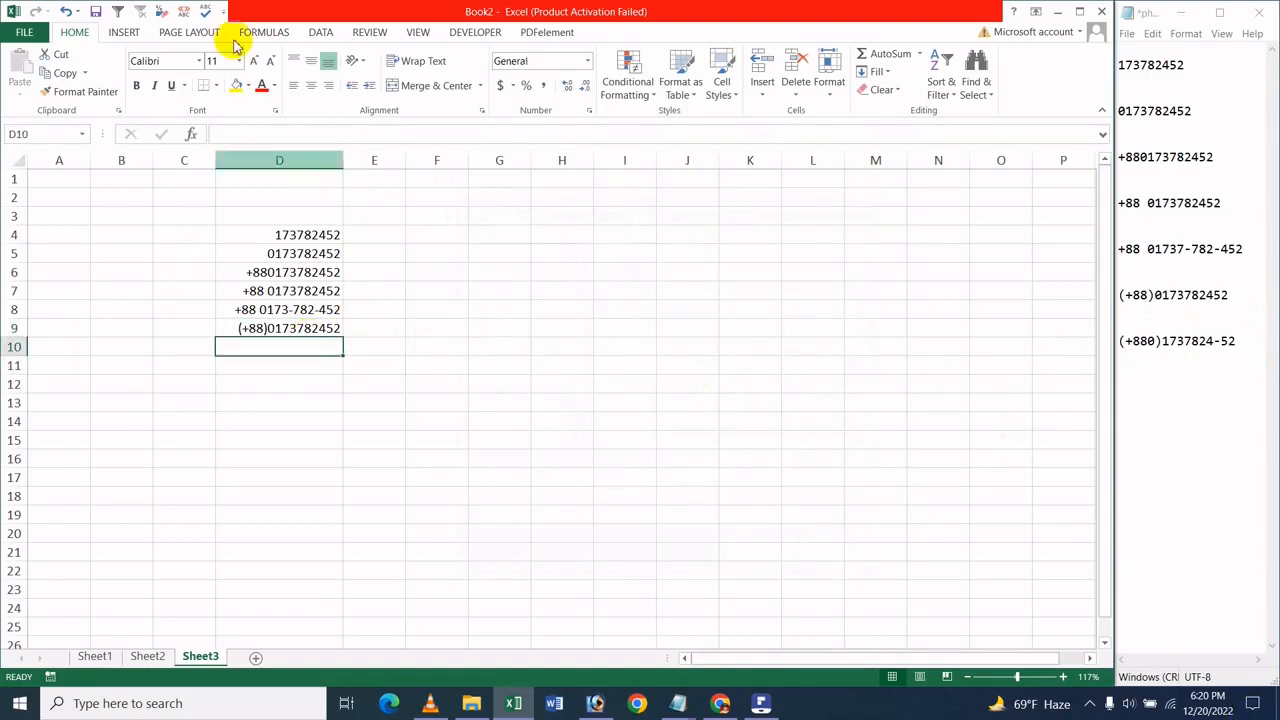
click(17, 33)
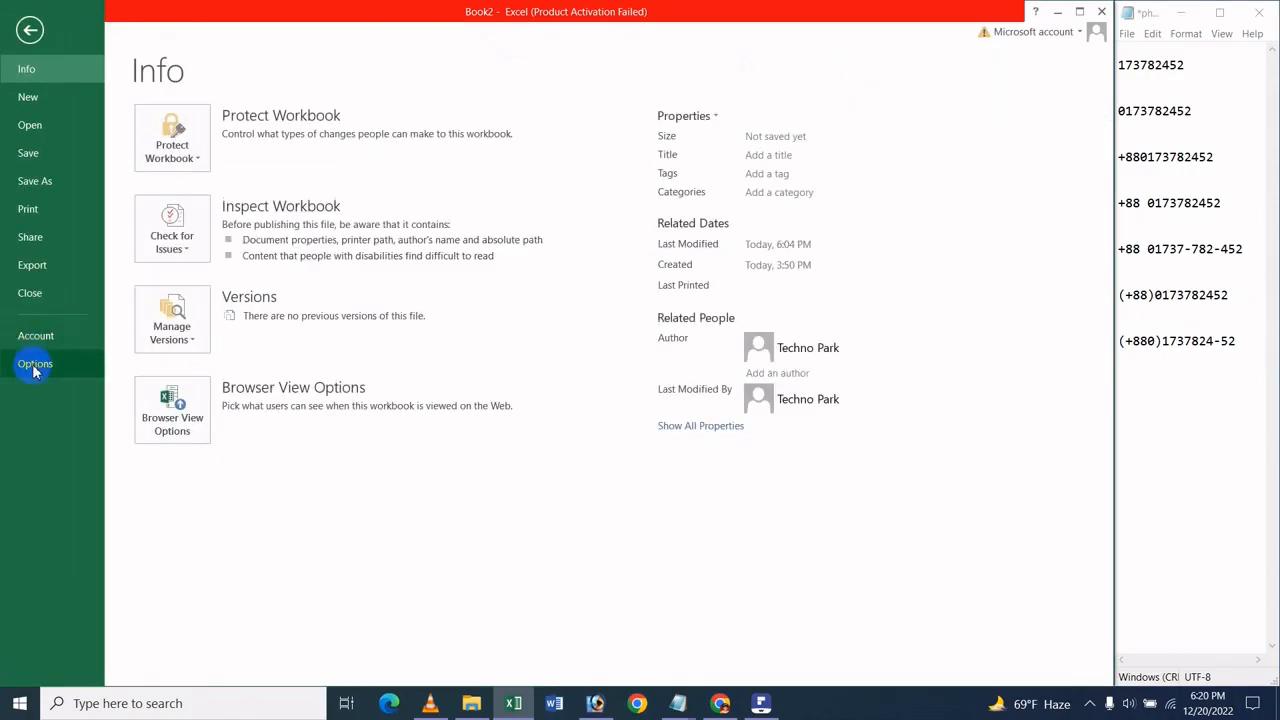
click(21, 30)
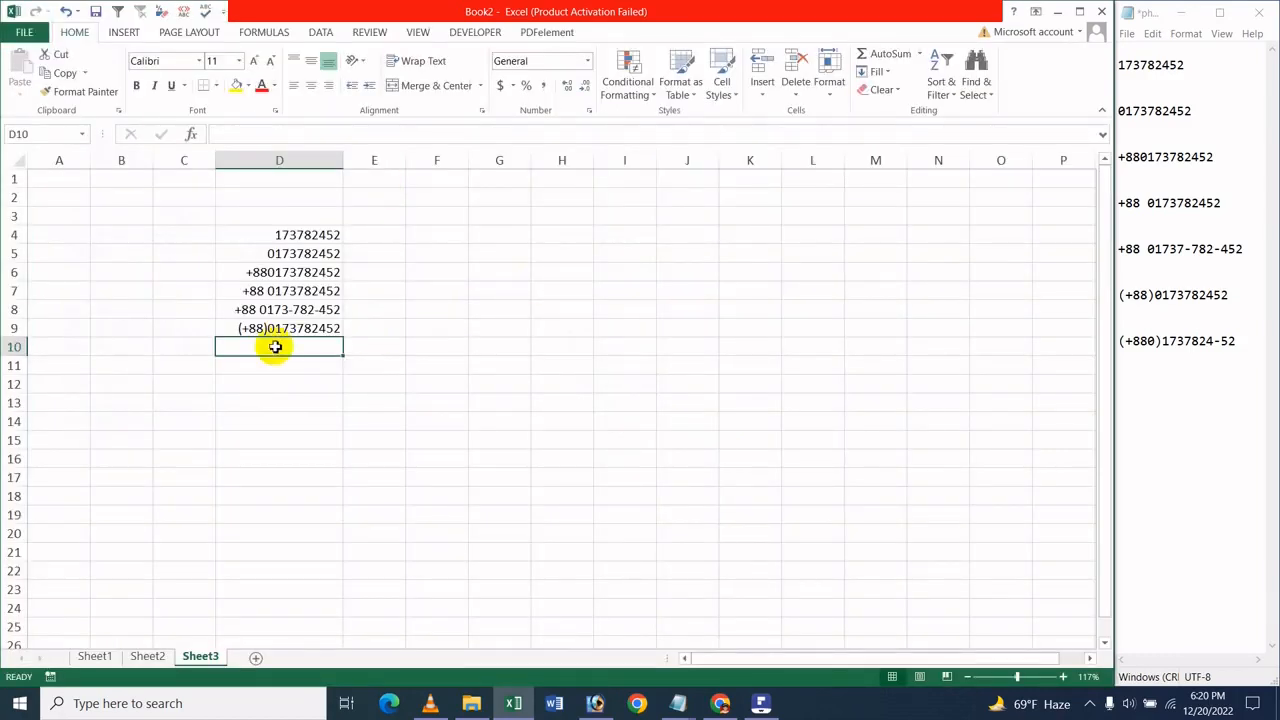
click(295, 248)
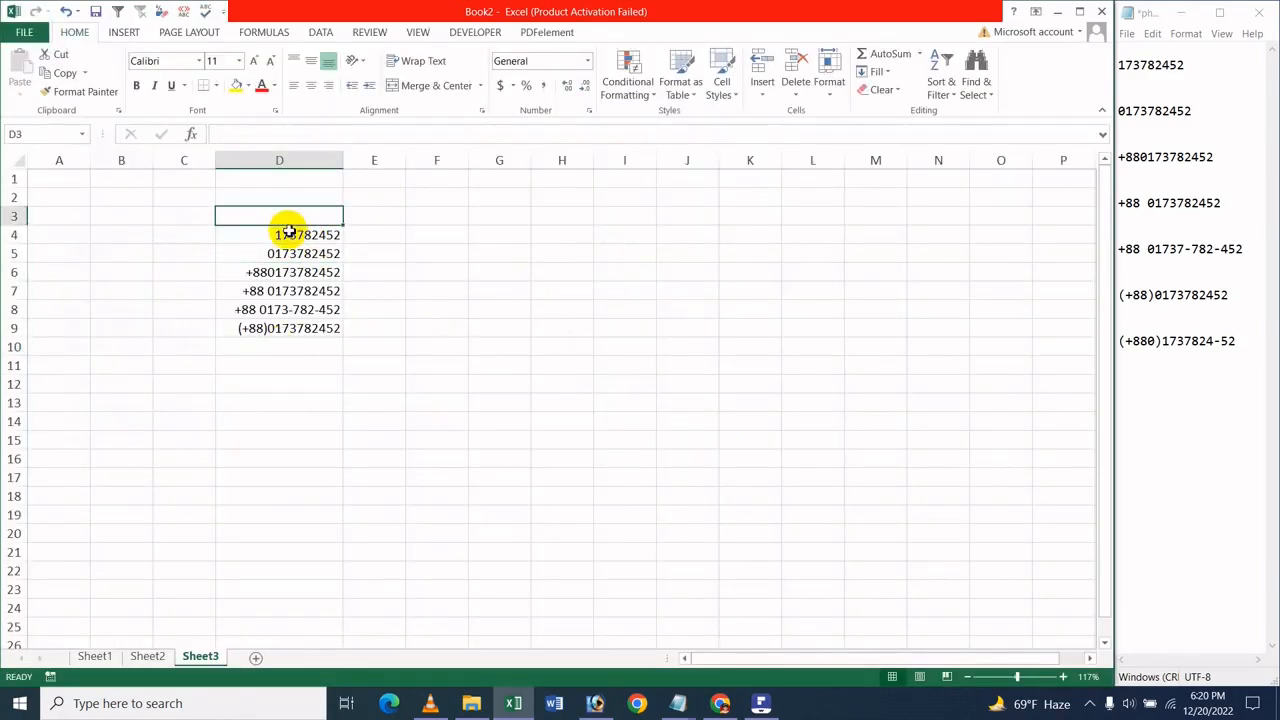
Copy the phone number from cell D4 into D10
click(287, 232)
key(ctrl+c)
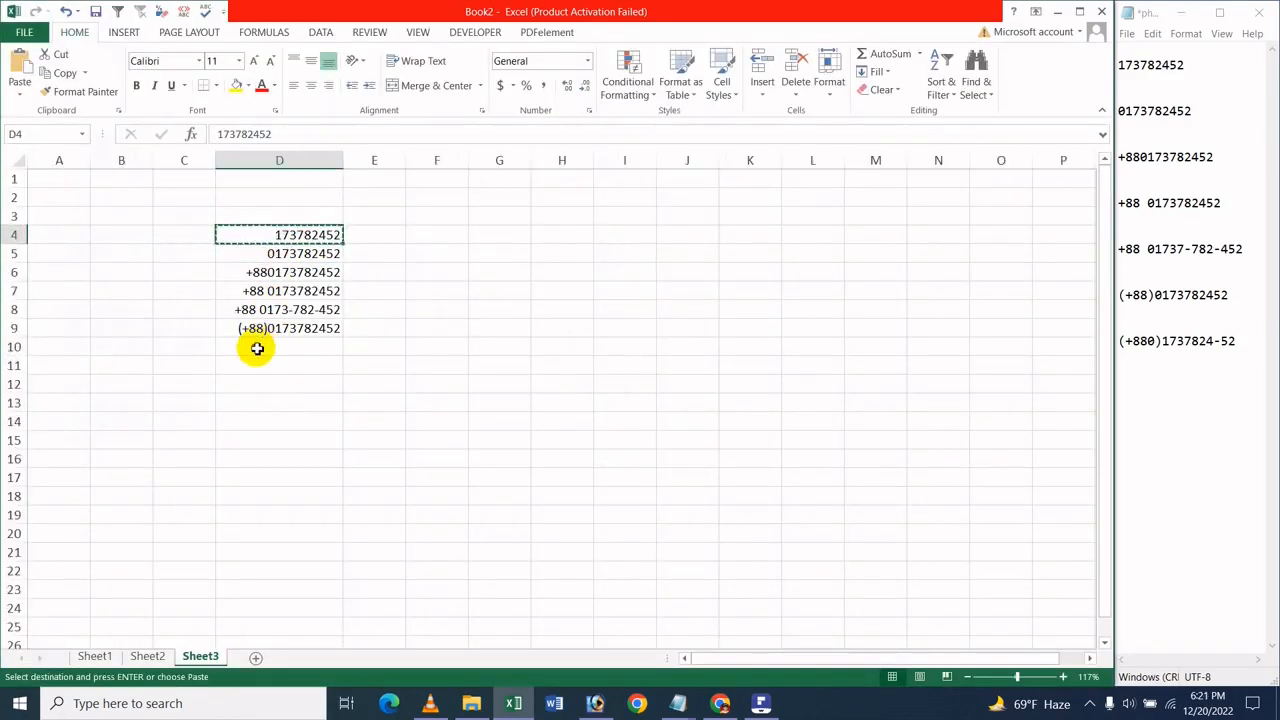
click(255, 346)
key(ctrl+v)
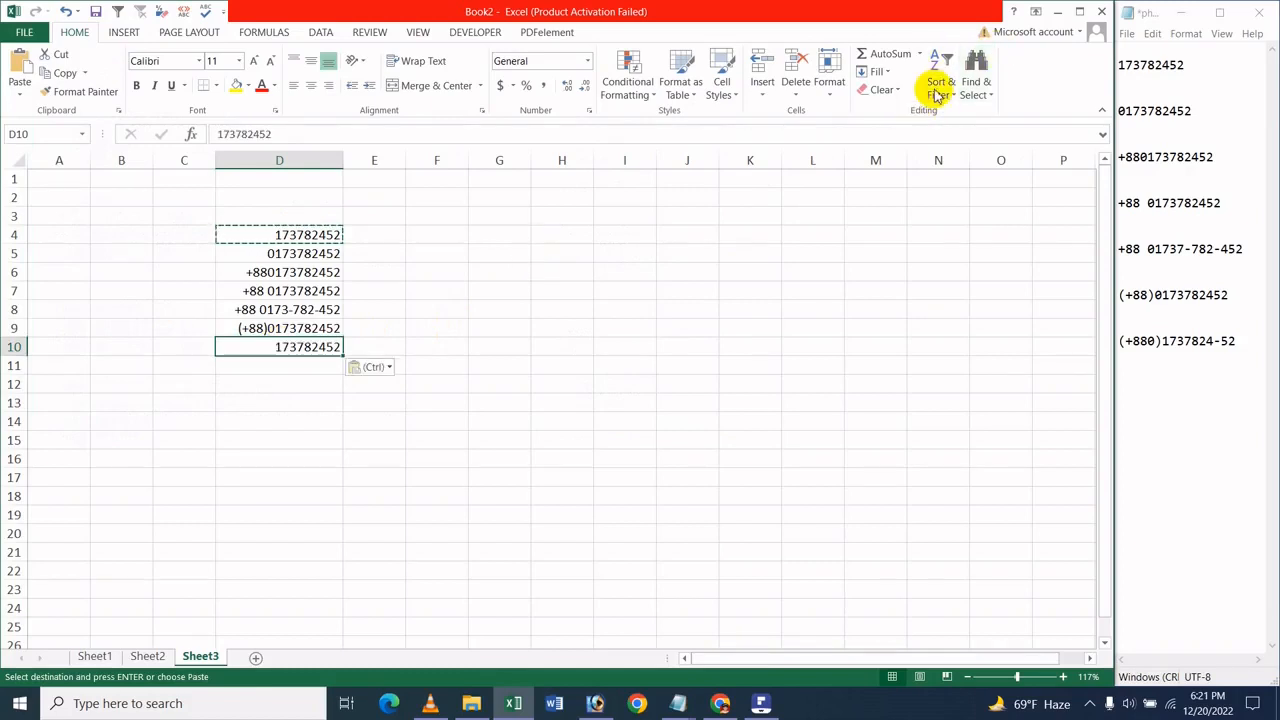
click(826, 80)
click(854, 409)
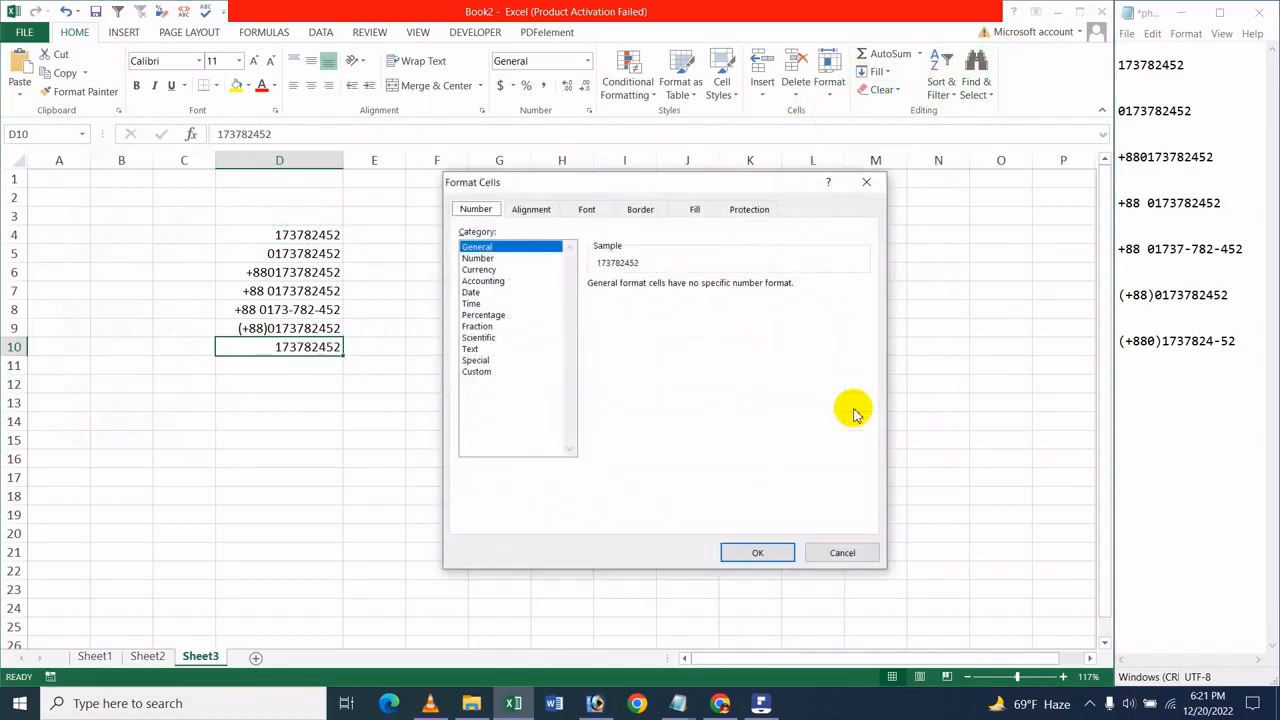
click(514, 375)
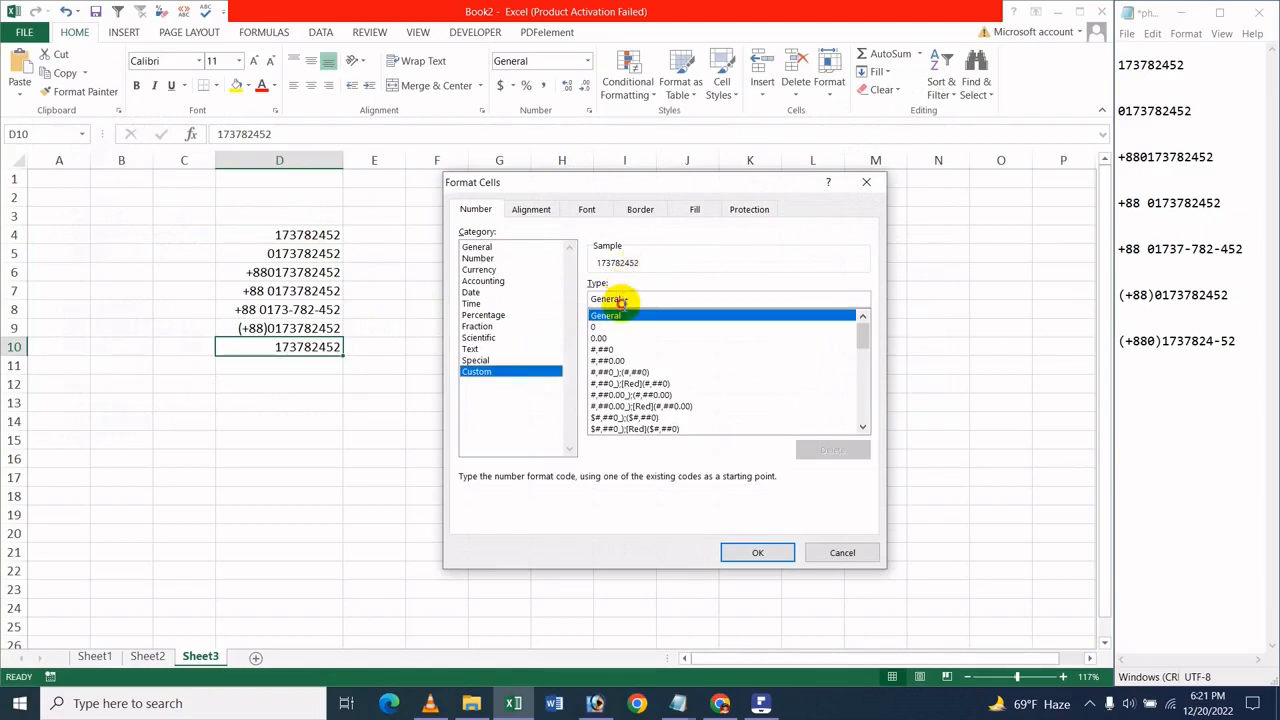
drag(620, 298, 571, 298)
key(BackSpace)
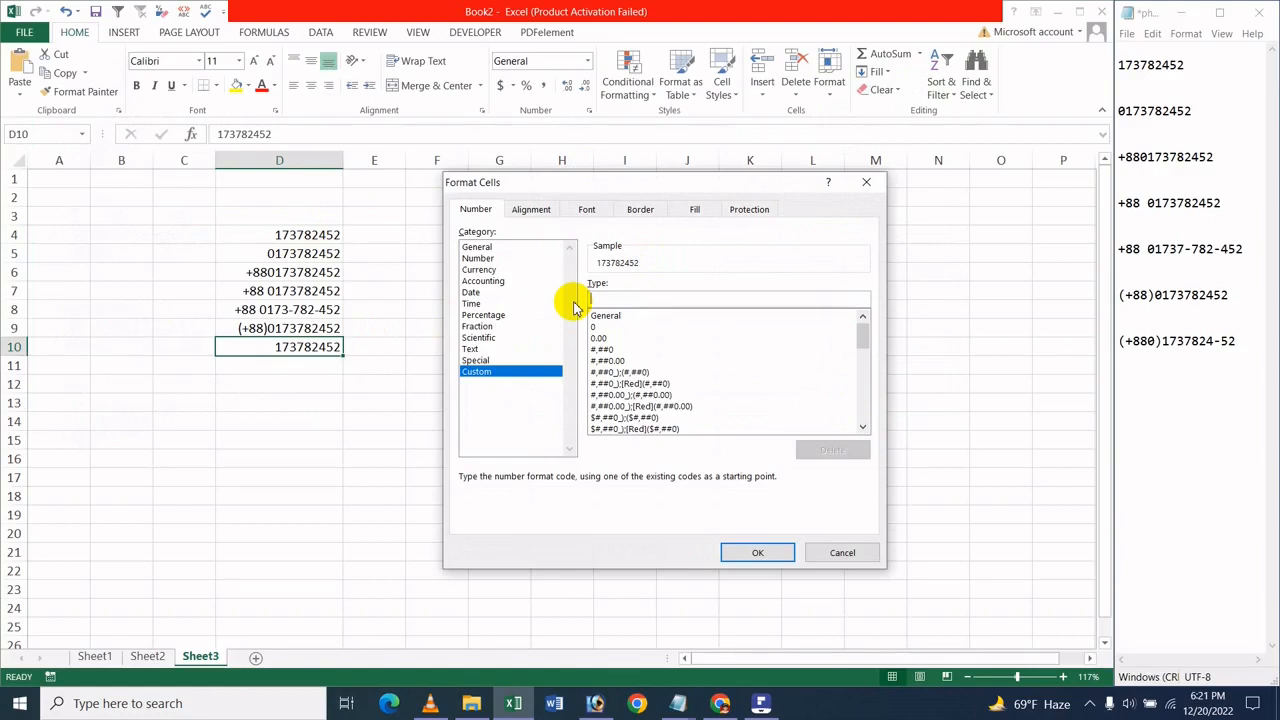
text(_+)
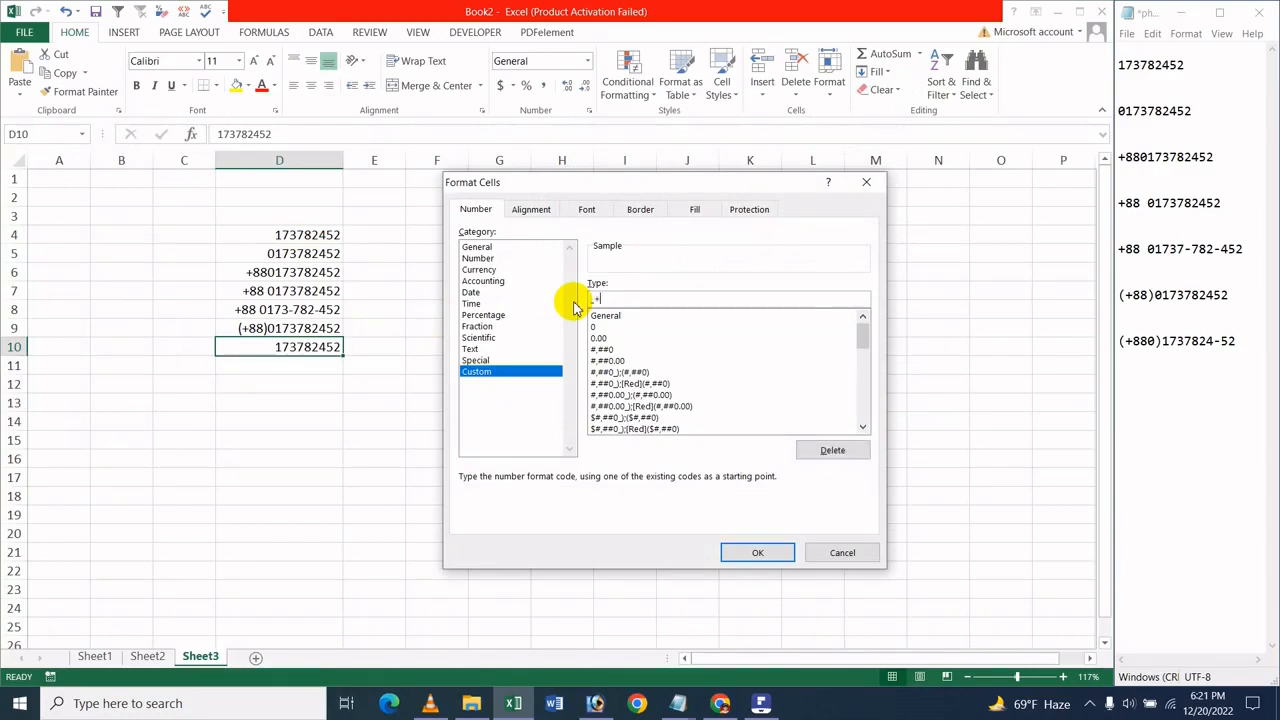
text(880)
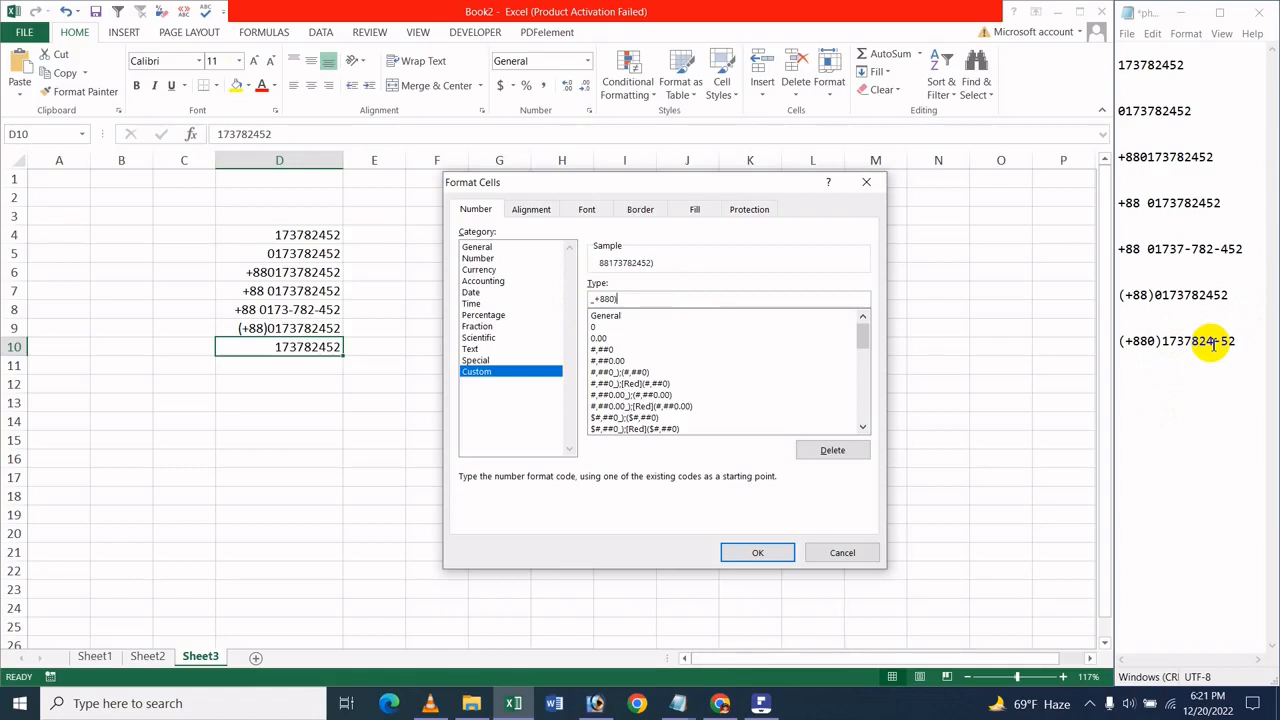
text(0000000-)
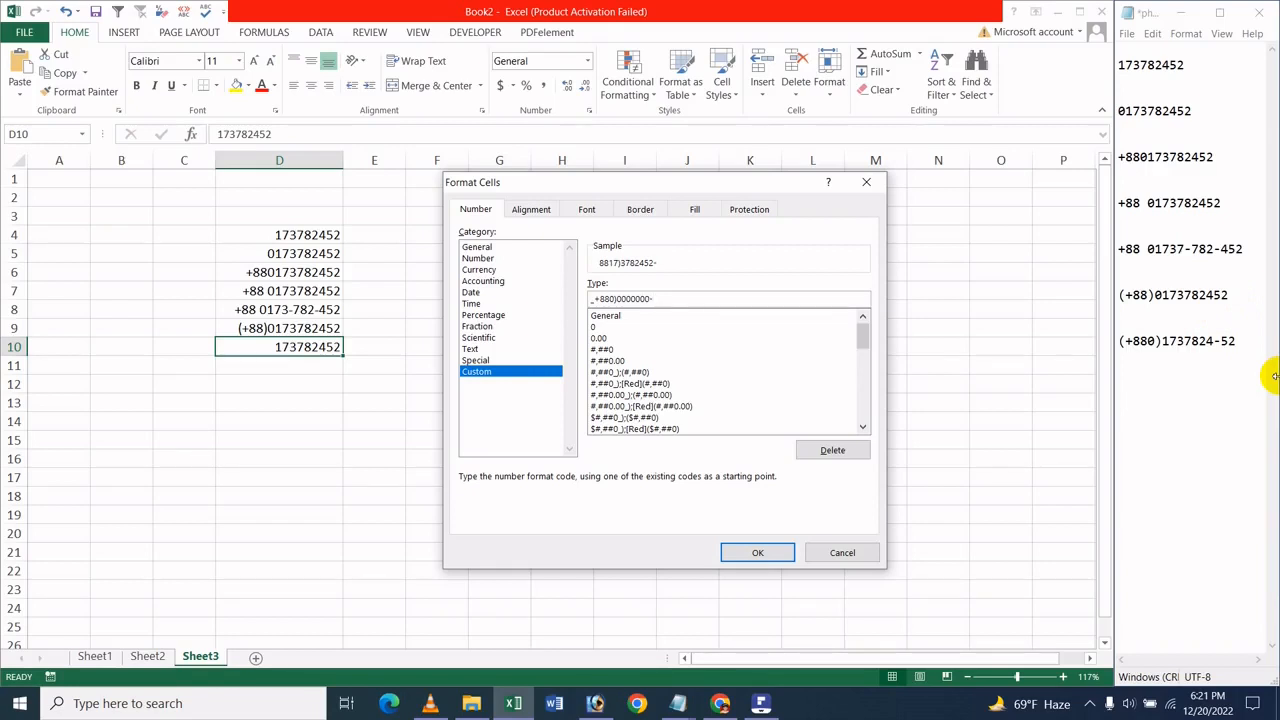
text(00)
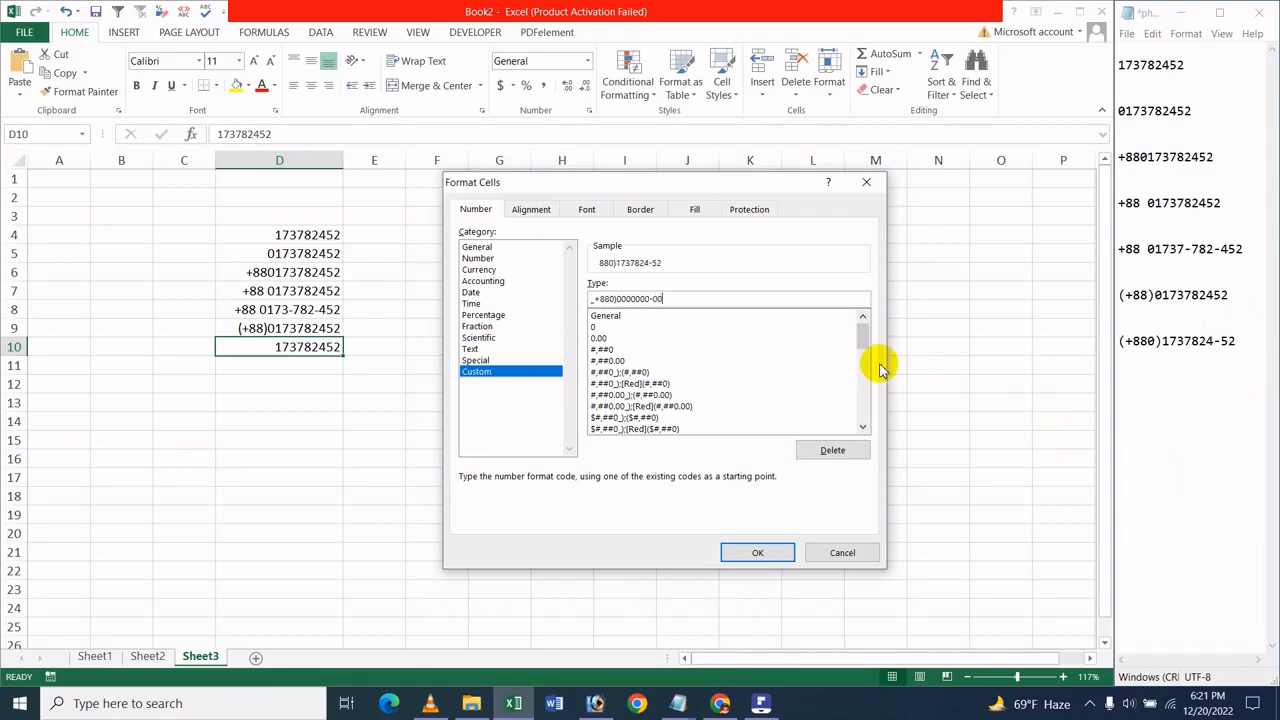
click(590, 298)
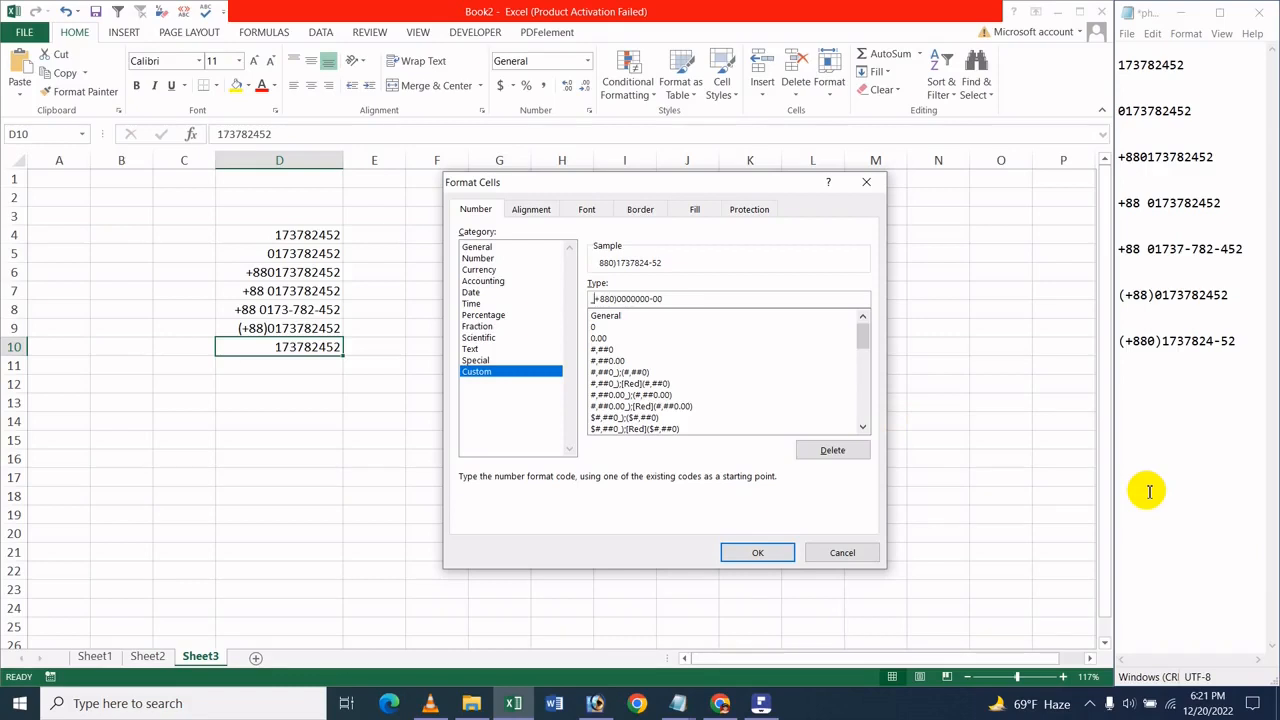
key(BackSpace)
text(()
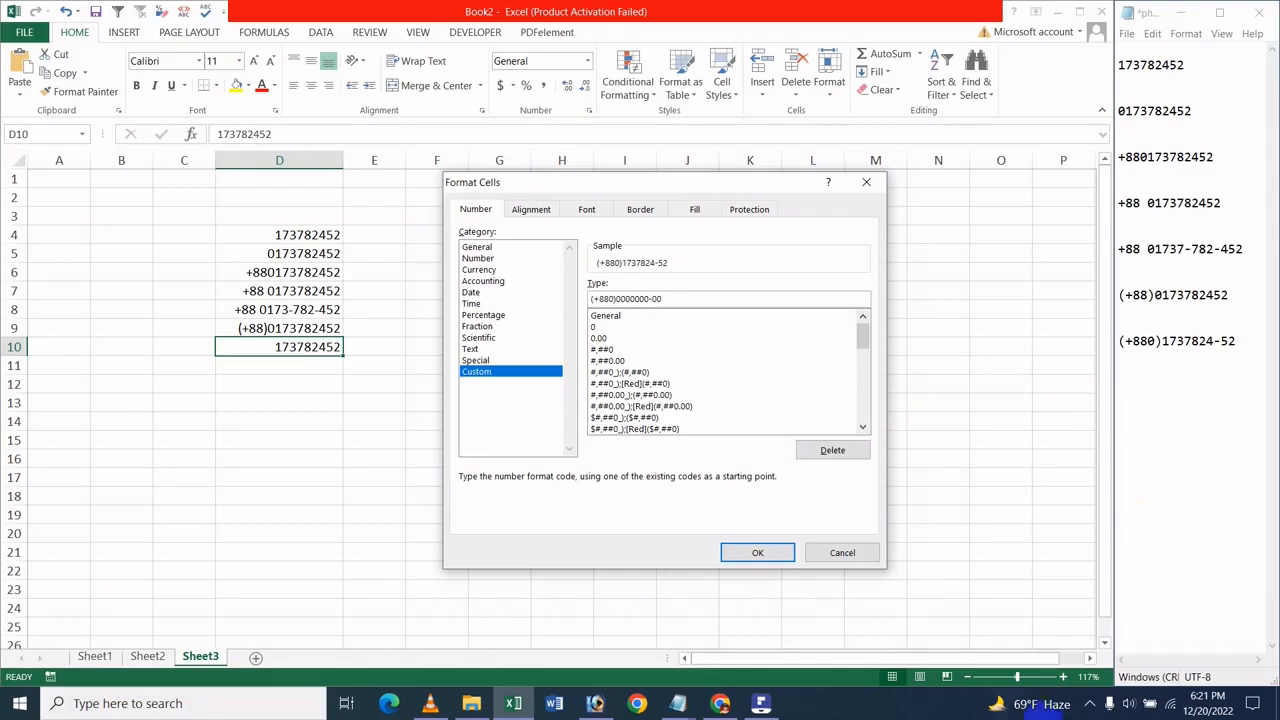
click(773, 551)
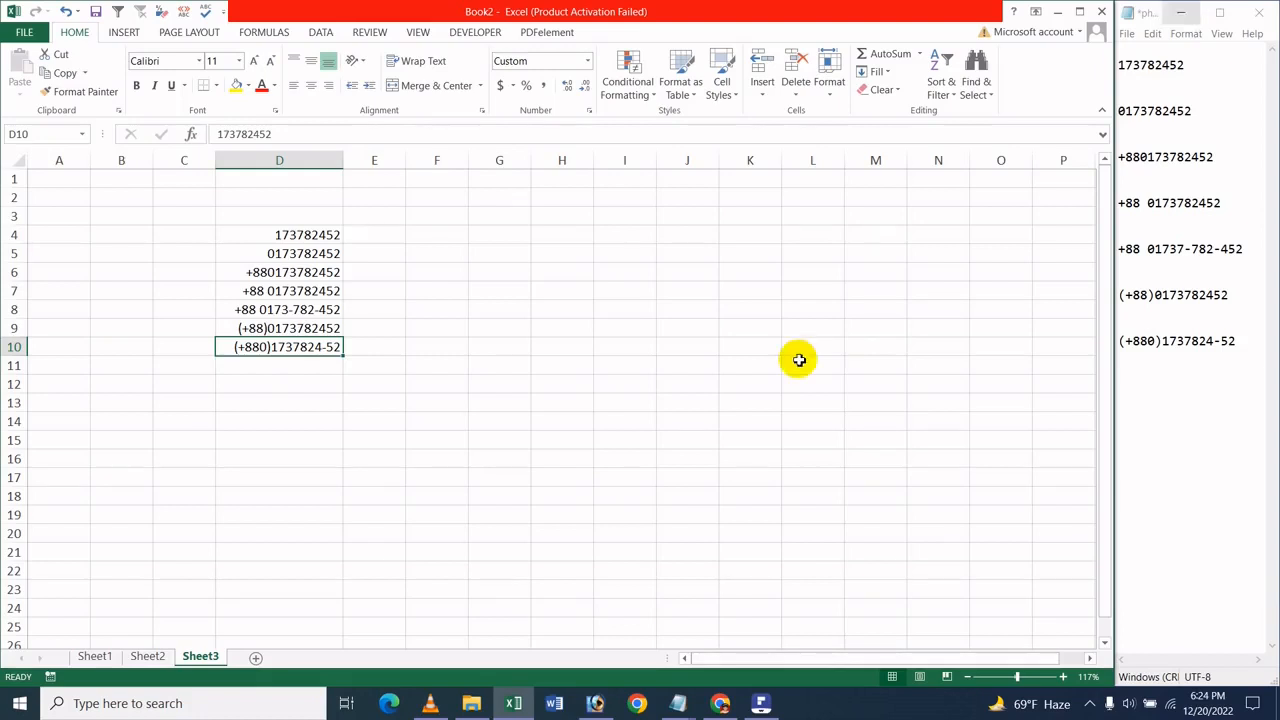
click(538, 274)
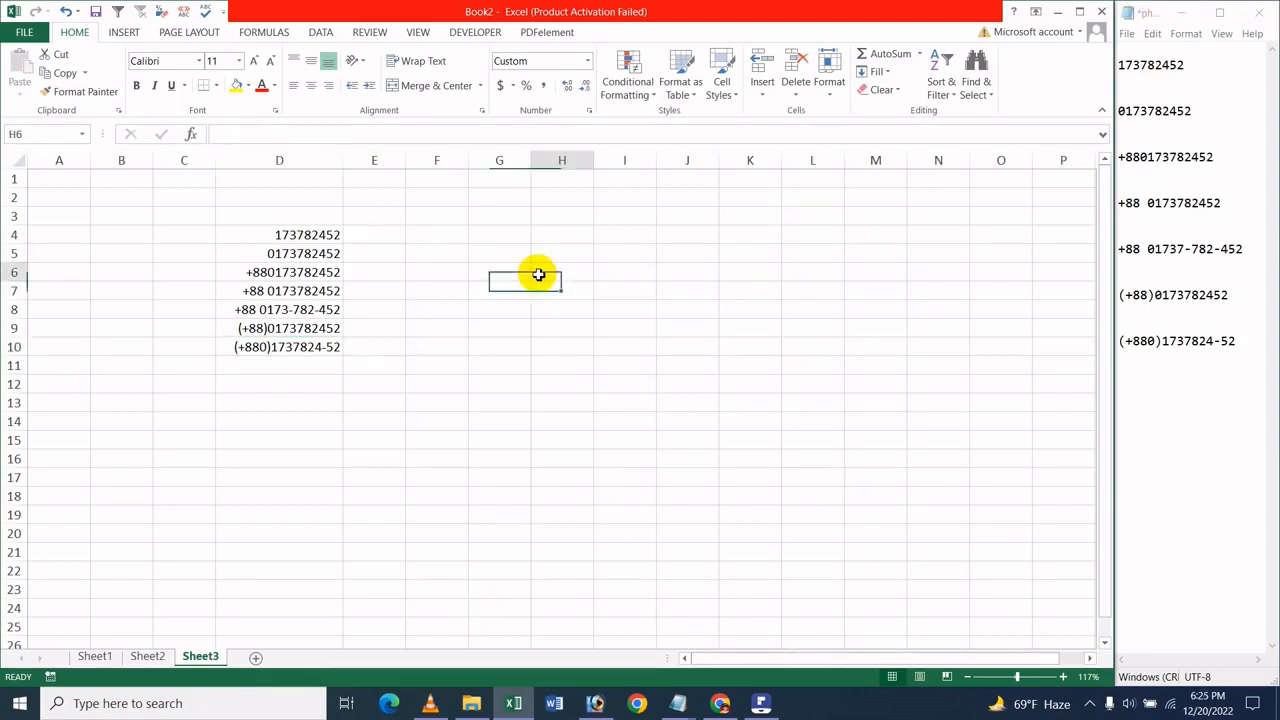
click(732, 324)
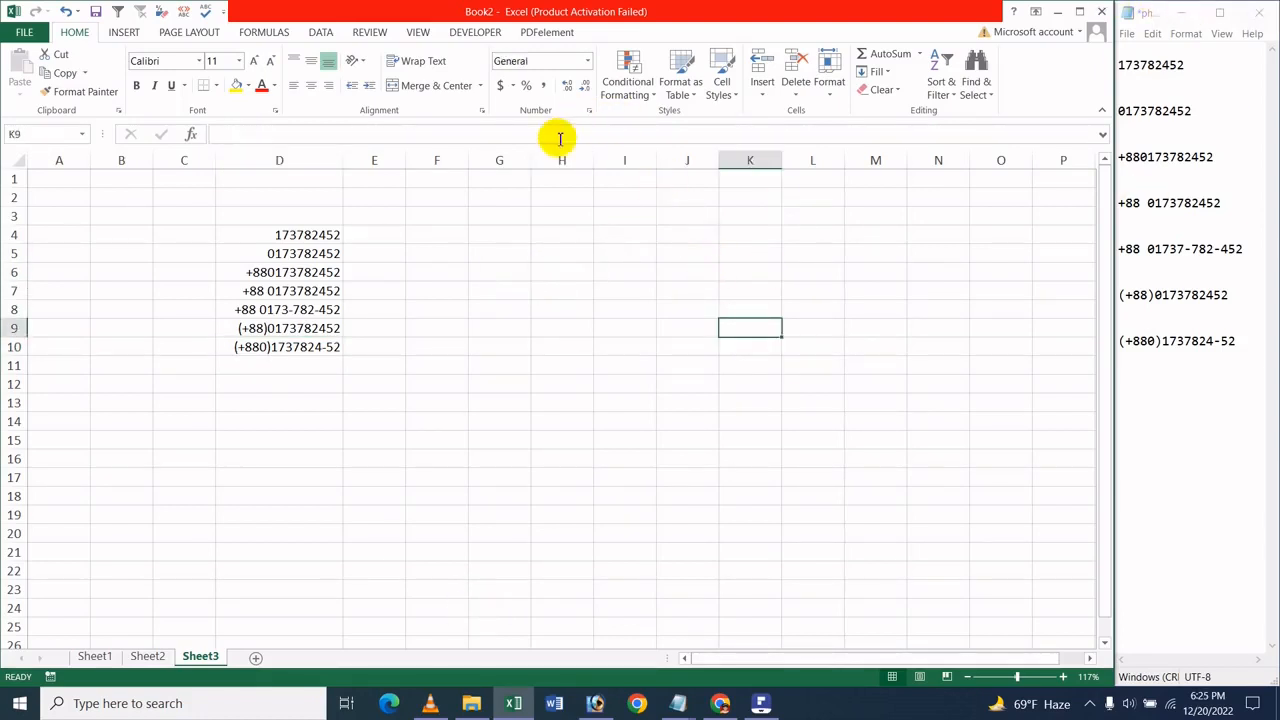
drag(562, 218, 566, 210)
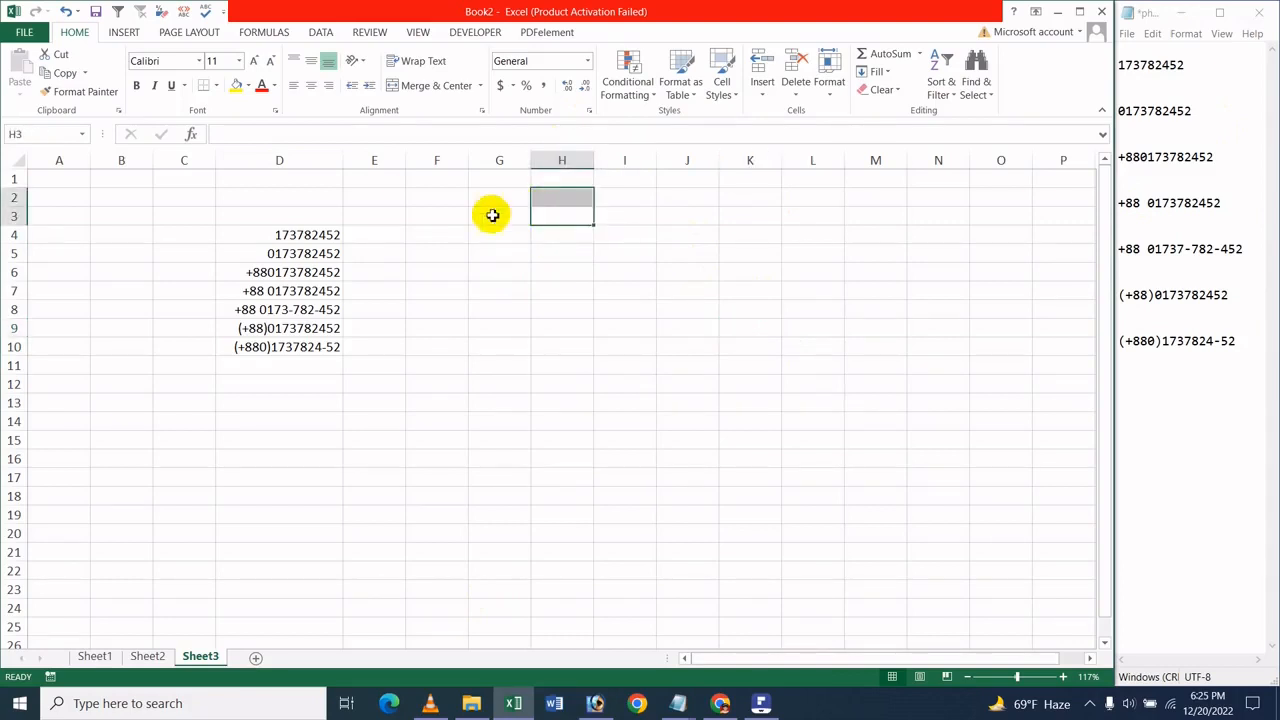
click(297, 350)
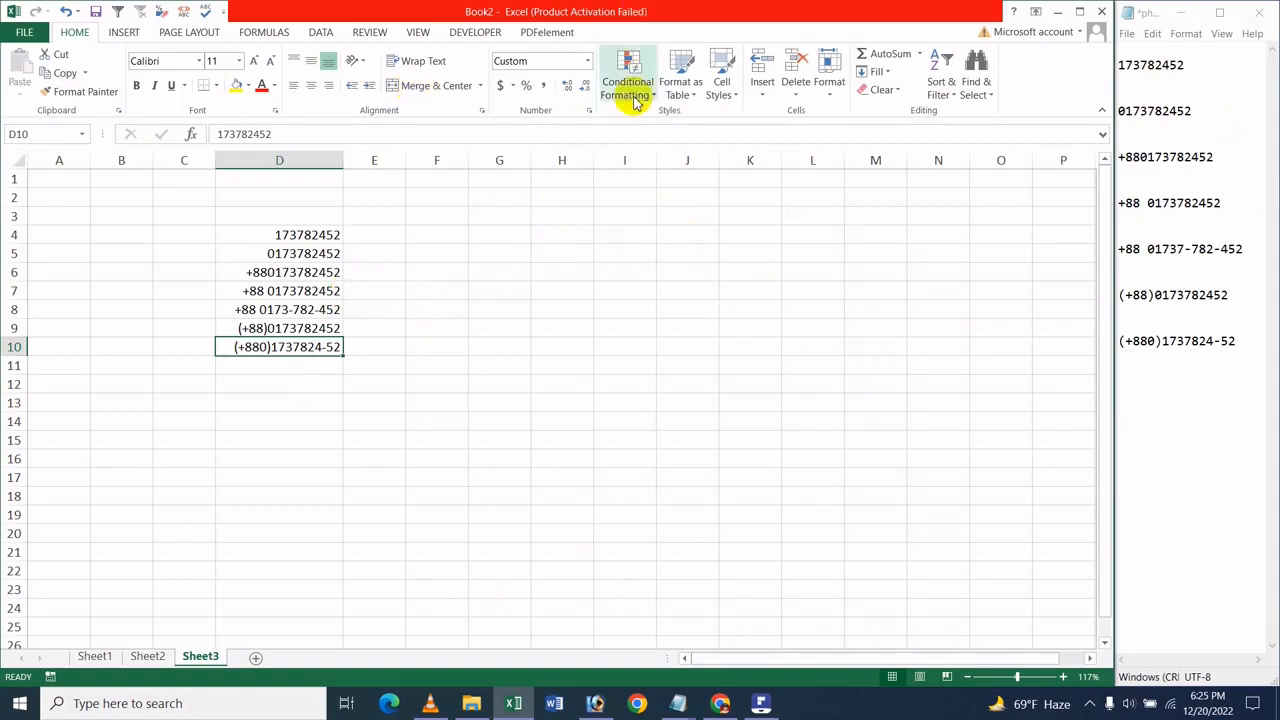
drag(497, 197, 490, 440)
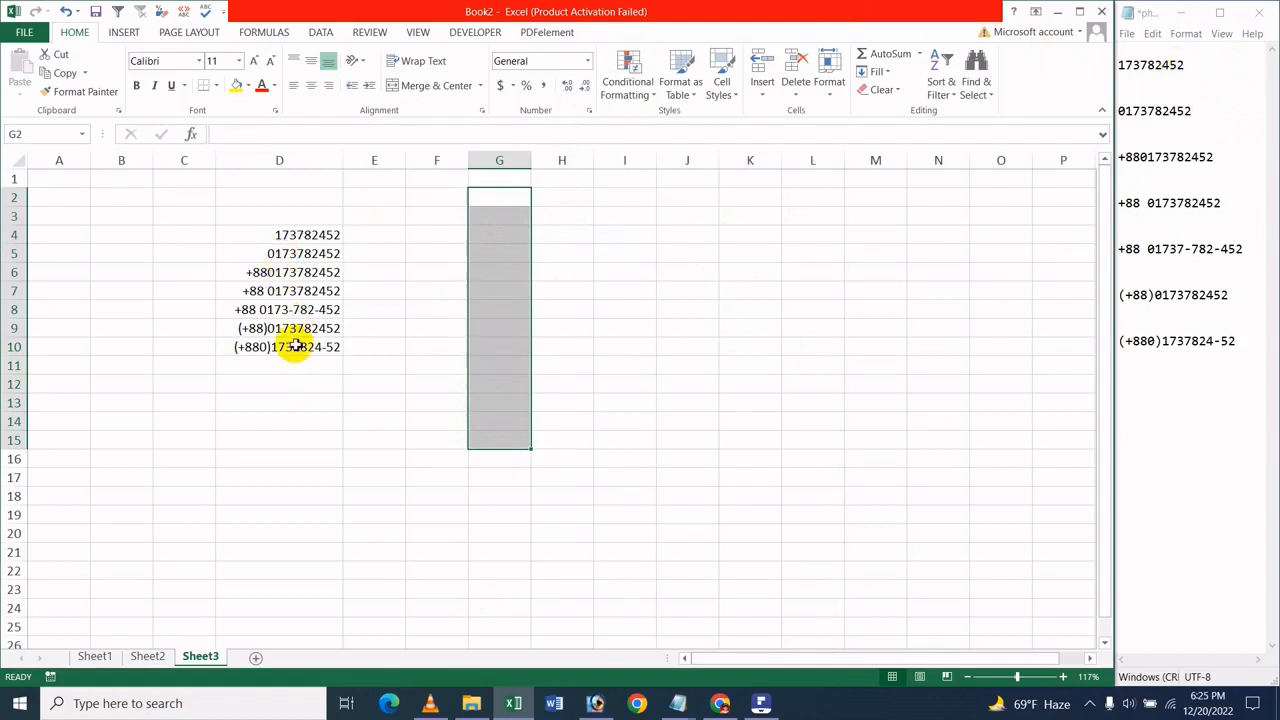
click(830, 92)
click(889, 409)
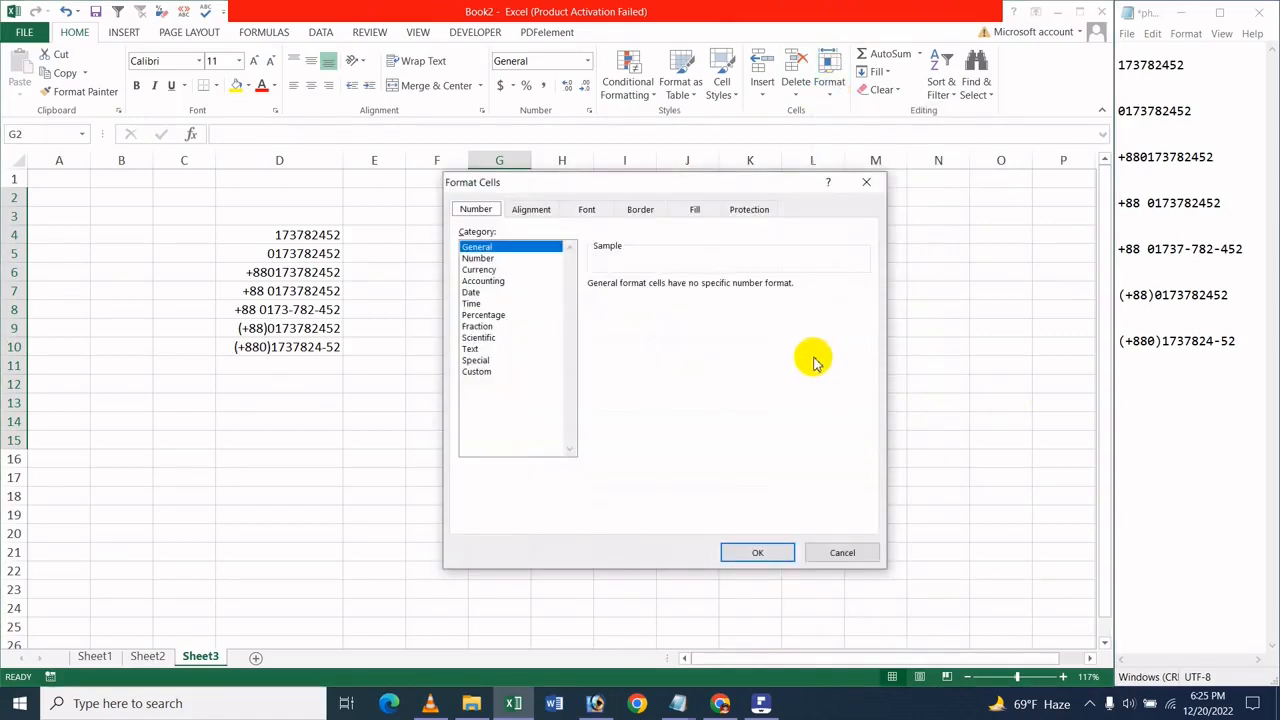
click(477, 372)
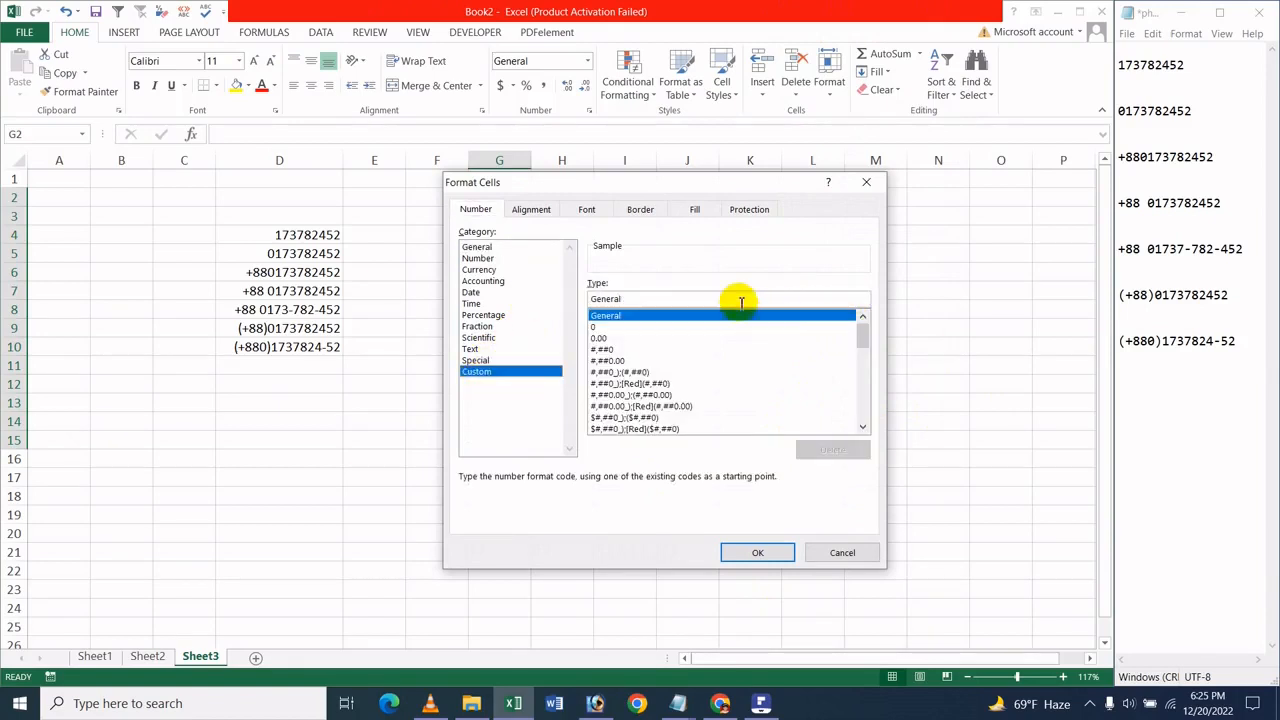
drag(633, 298, 571, 300)
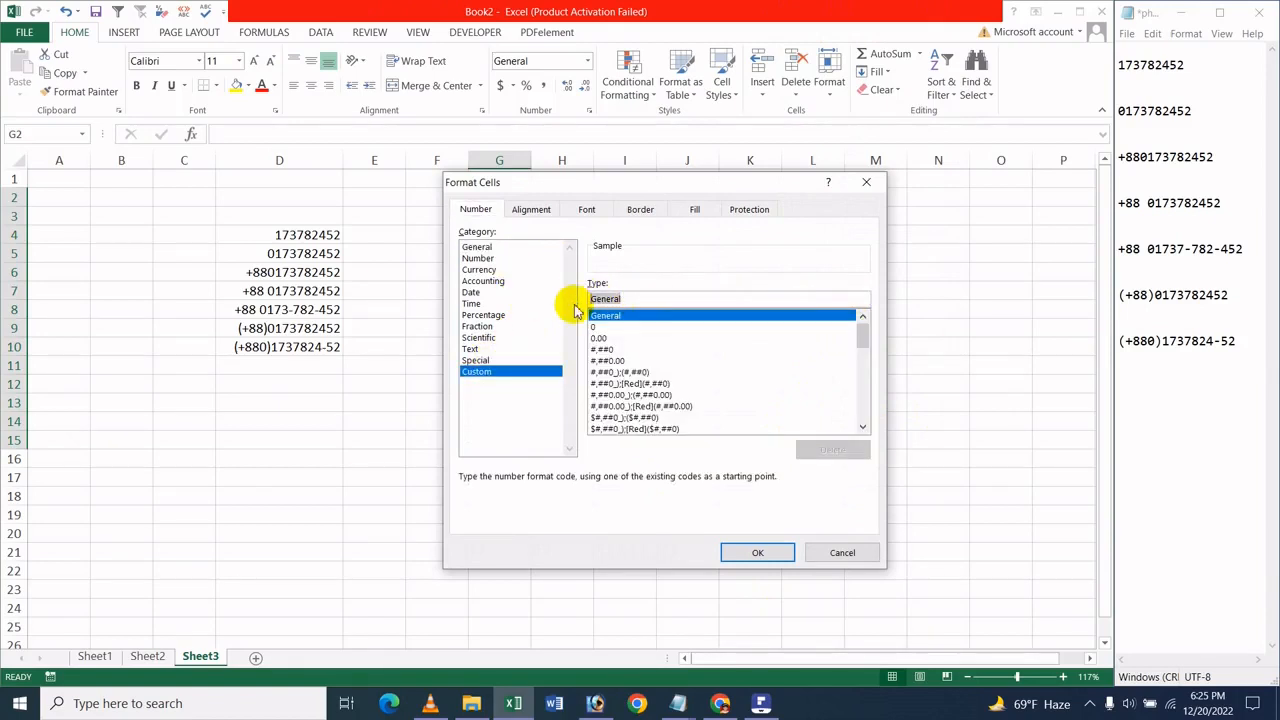
key(BackSpace)
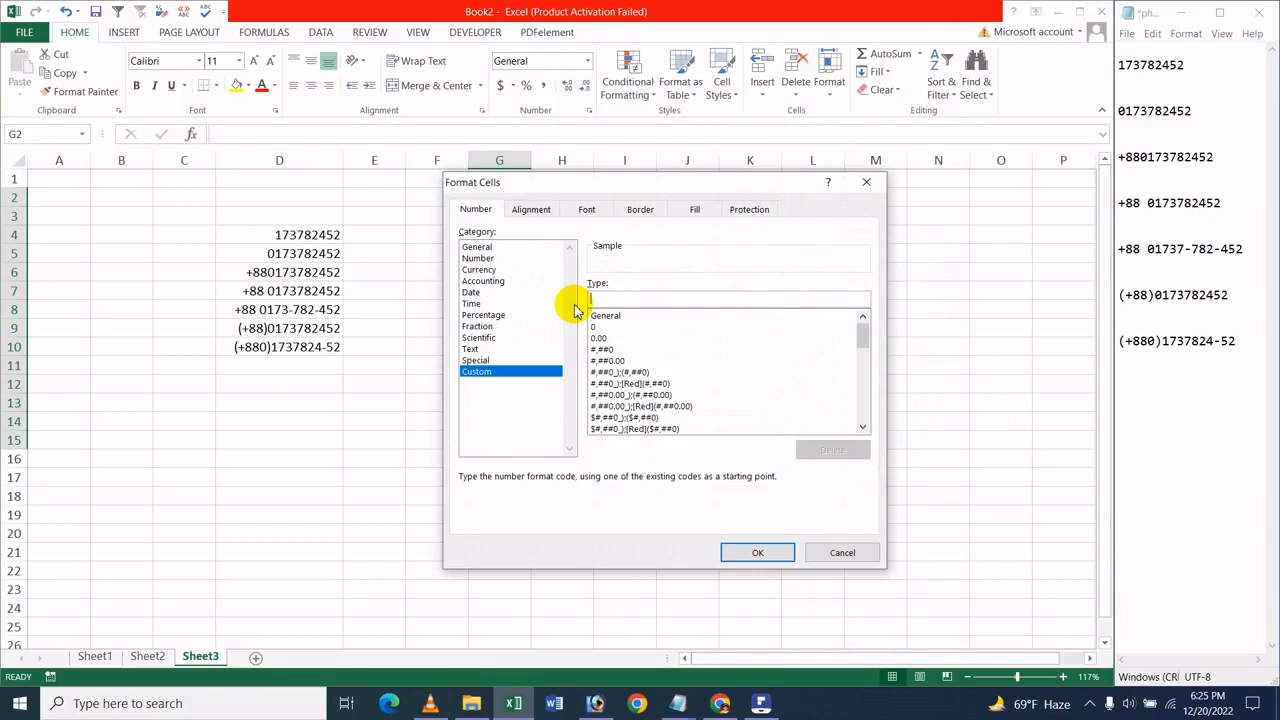
text((+)
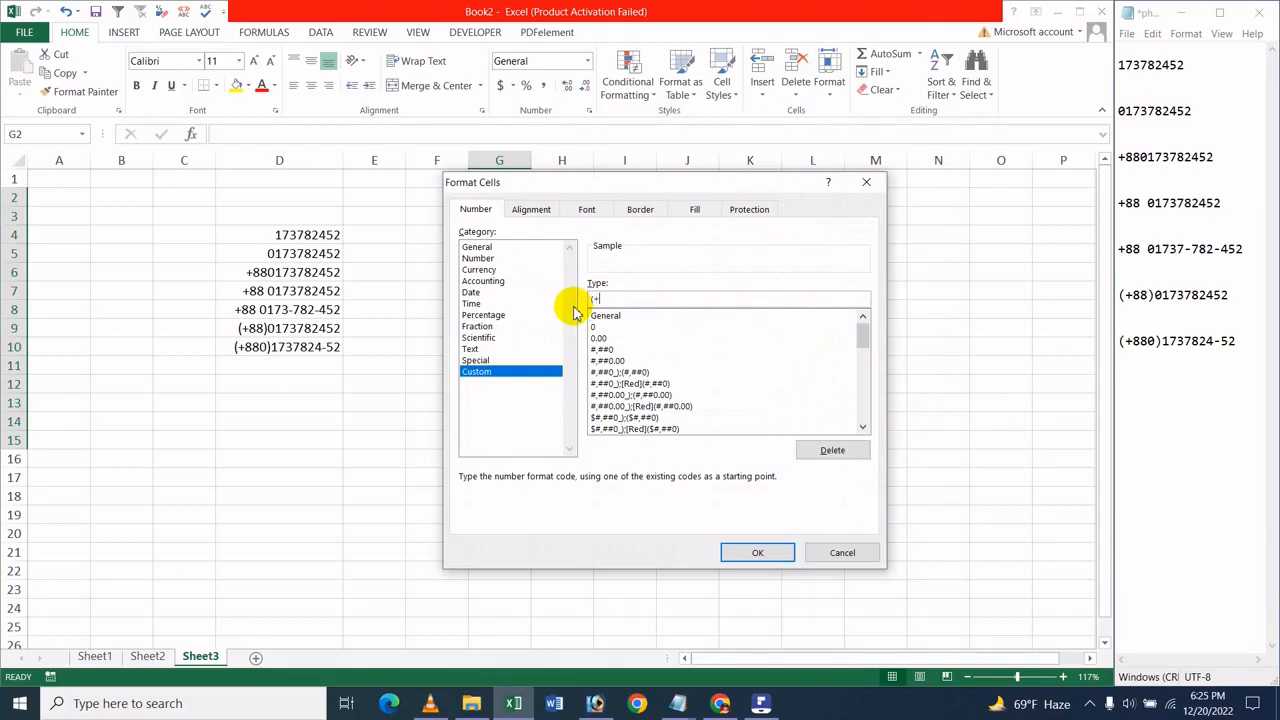
text(88)
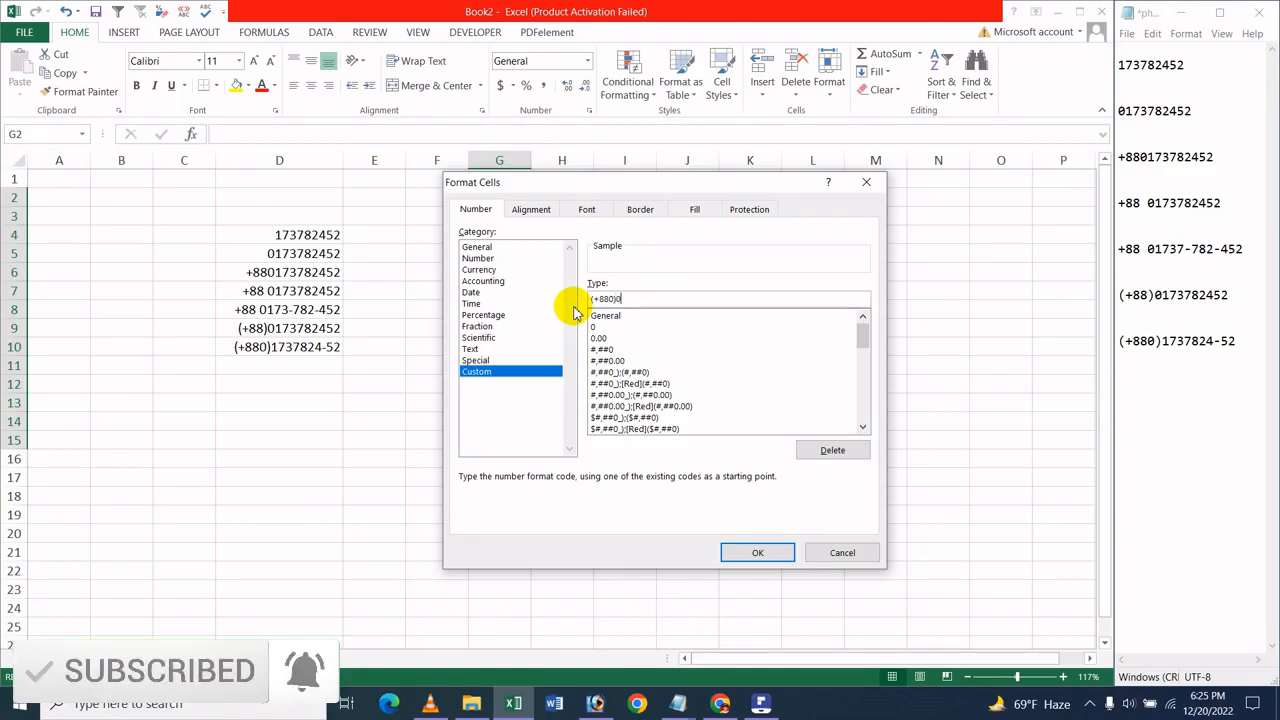
text(000000)
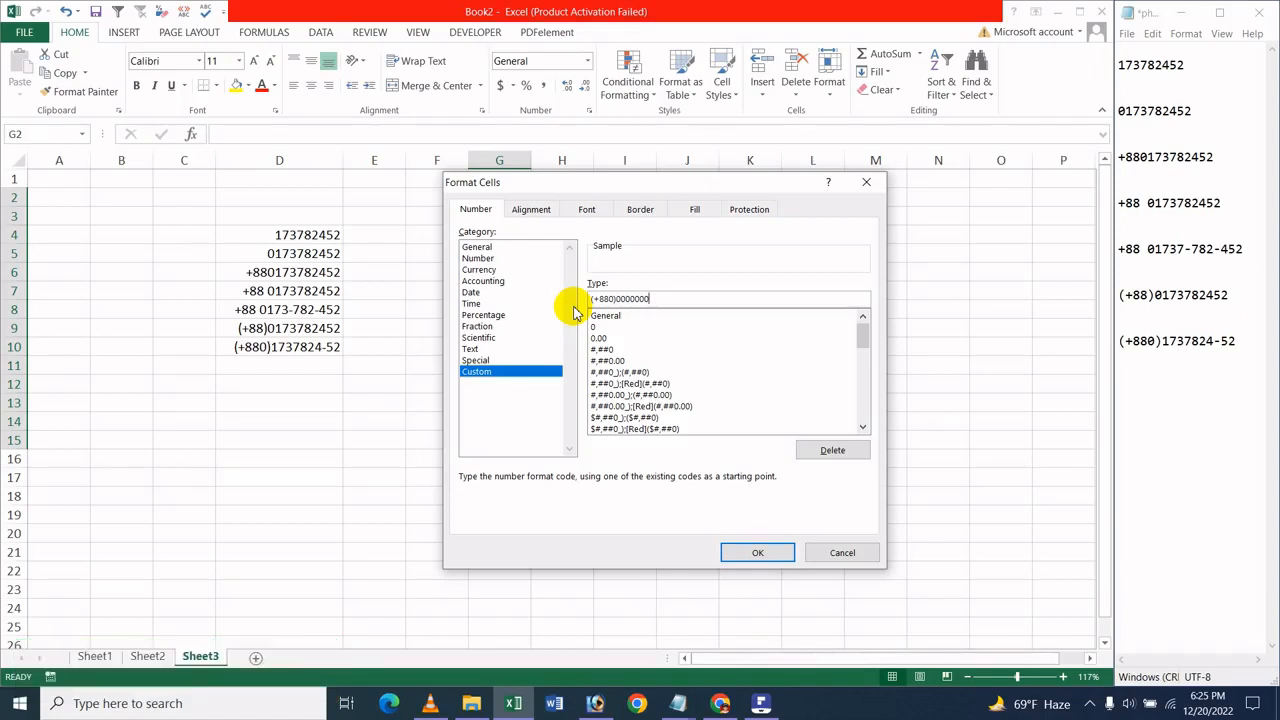
text(-00)
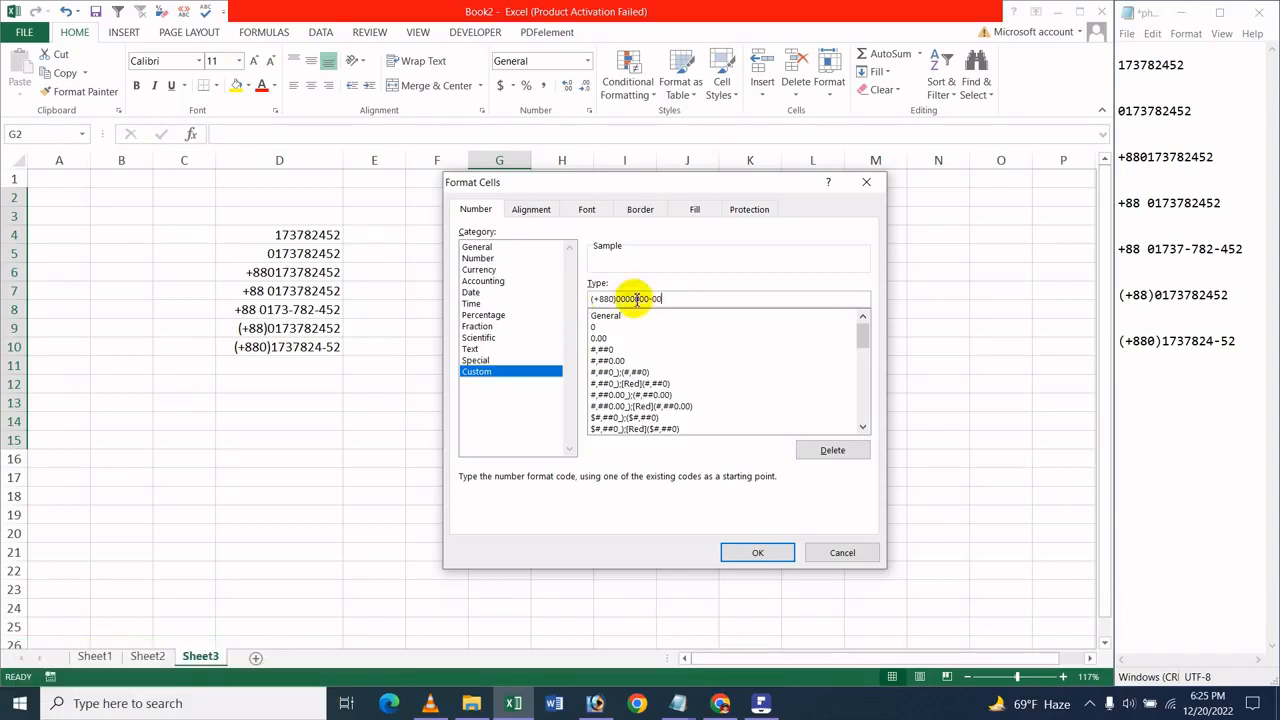
click(758, 553)
Enter the sample phone number with its leading zero in the preformatted cell G4
drag(482, 236, 480, 250)
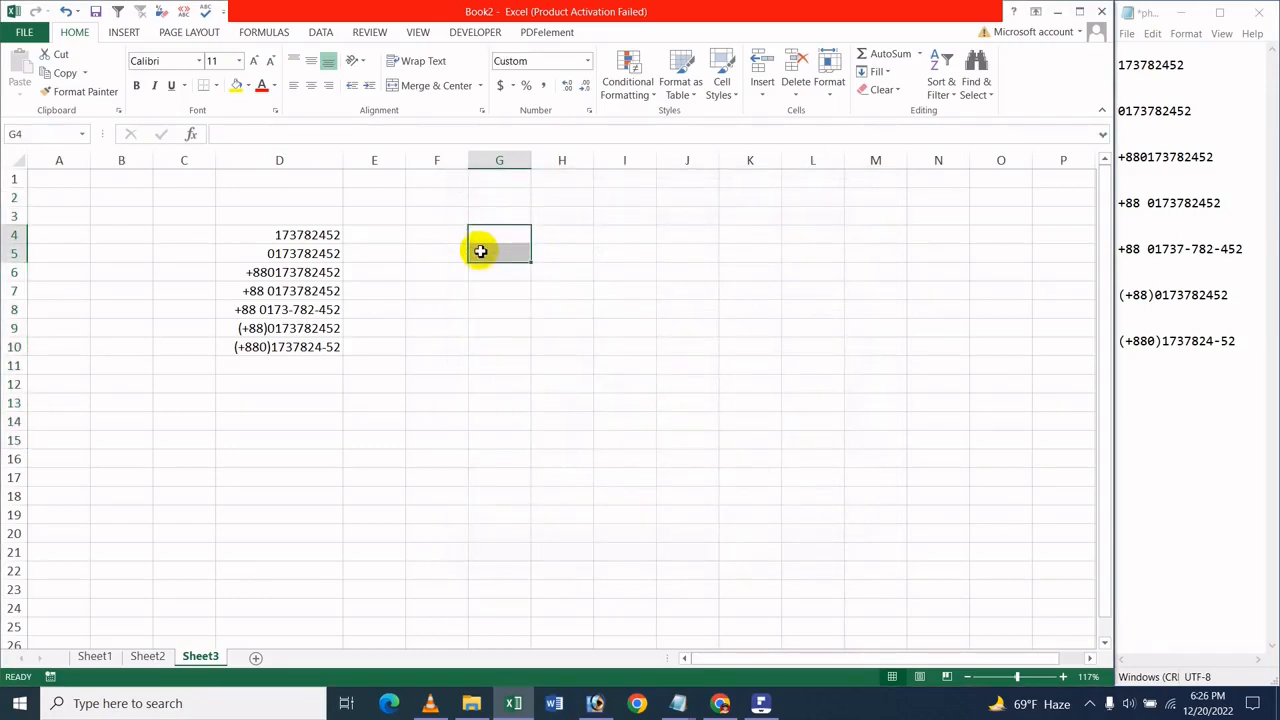
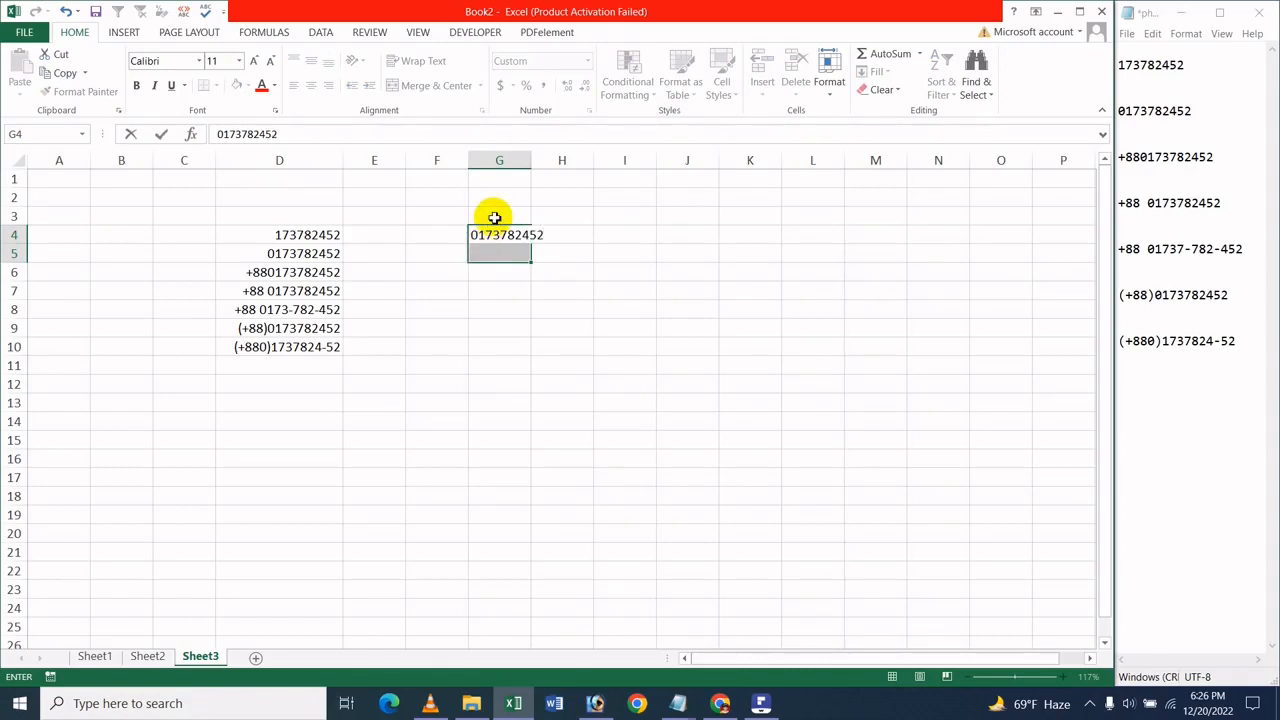
key(Return)
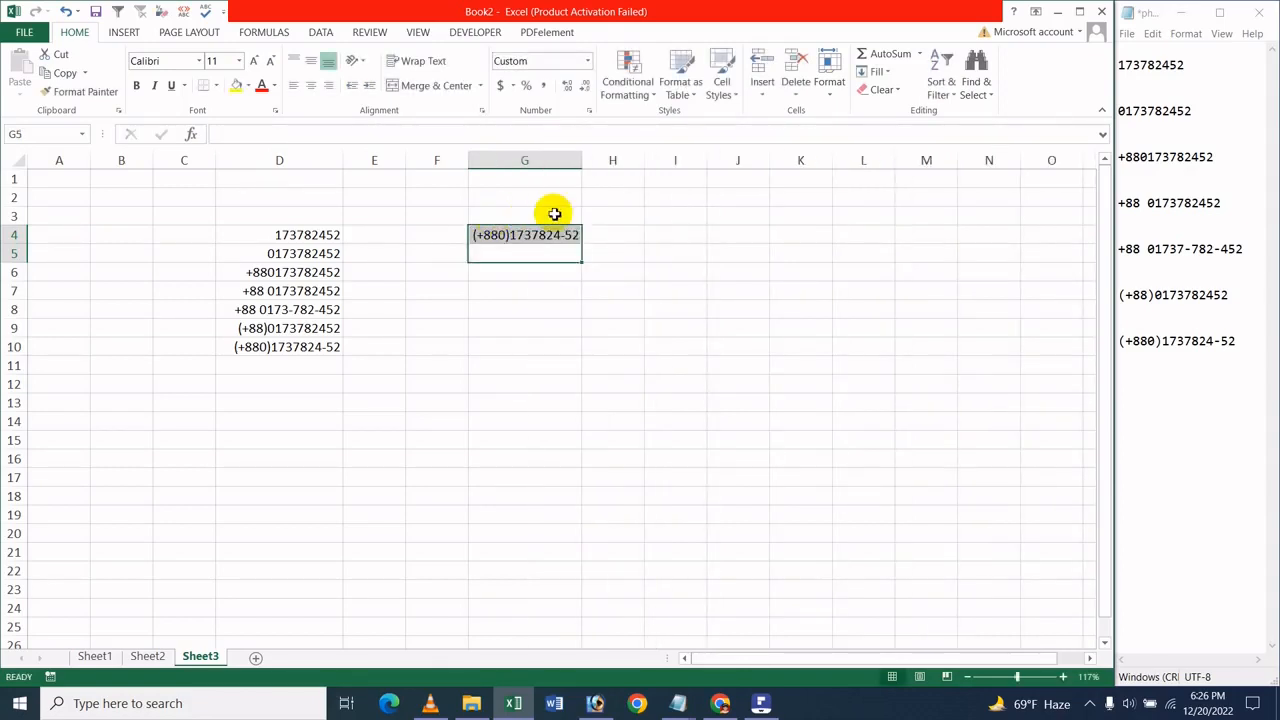
click(571, 328)
click(557, 268)
click(587, 253)
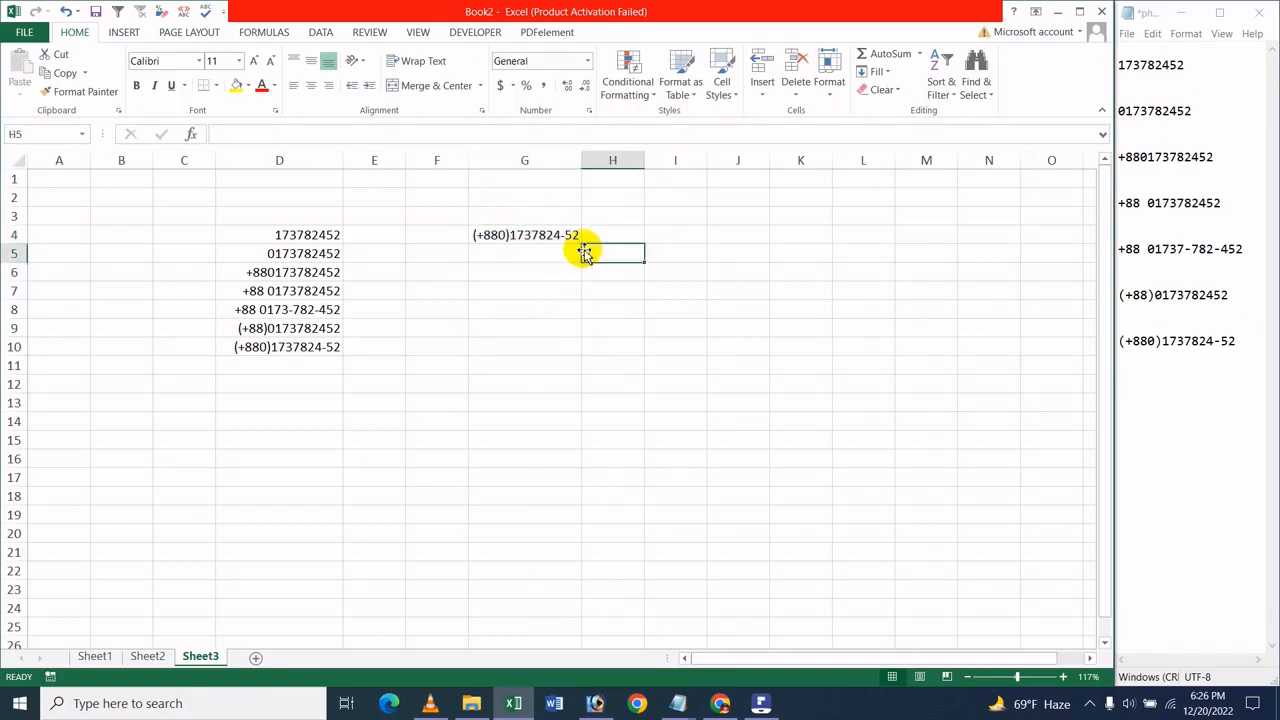
click(543, 256)
click(452, 292)
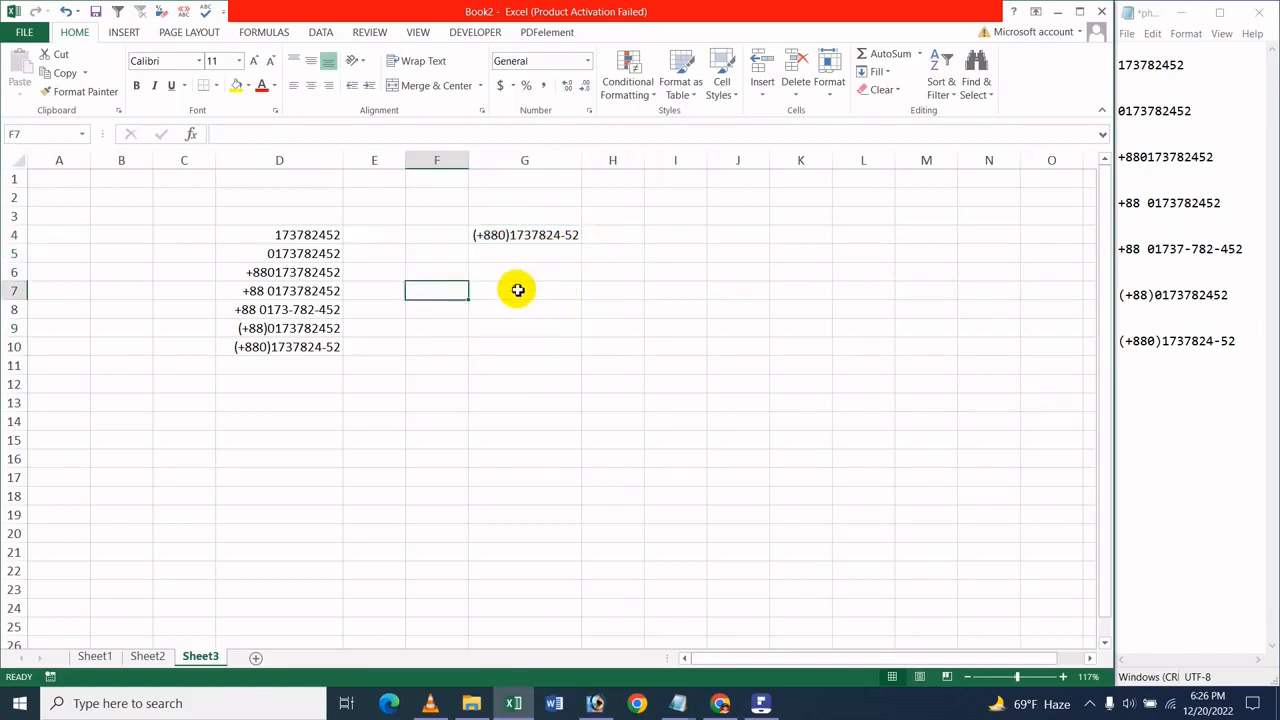
Enter the same phone number with its leading zero in cell G7
click(518, 290)
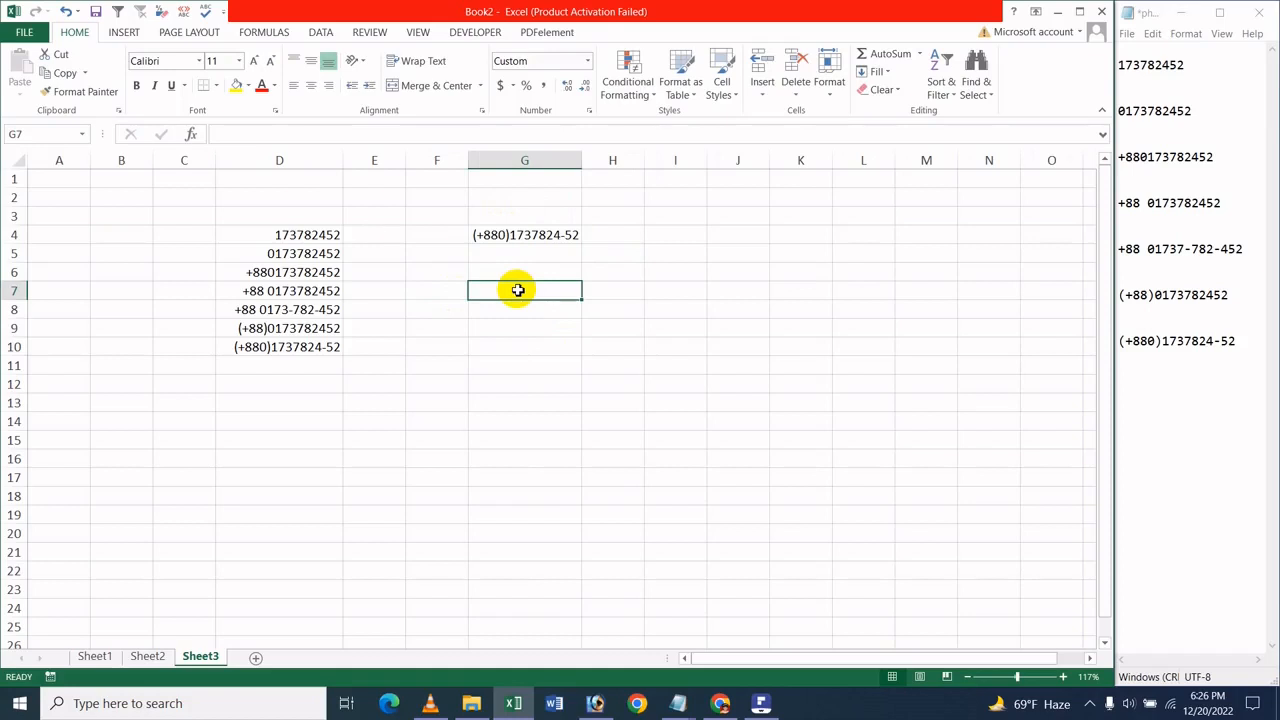
text(012)
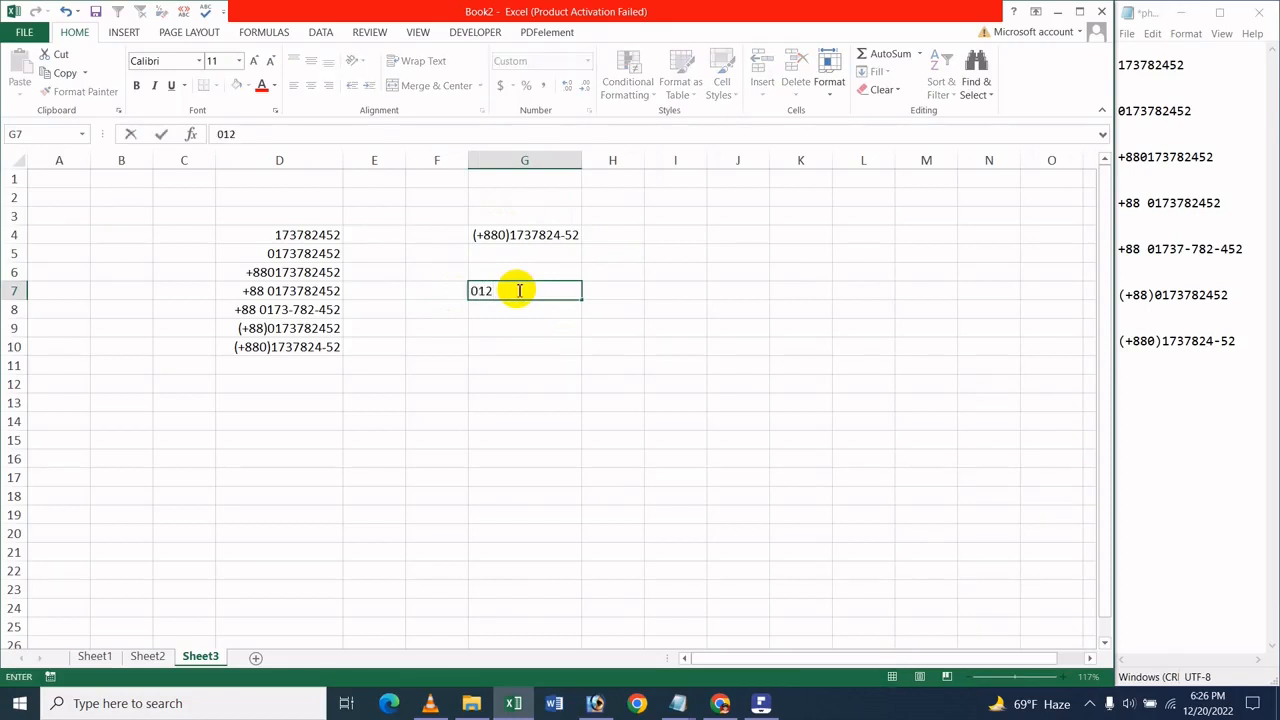
key(BackSpace)
key(BackSpace)
key(BackSpace)
key(Return)
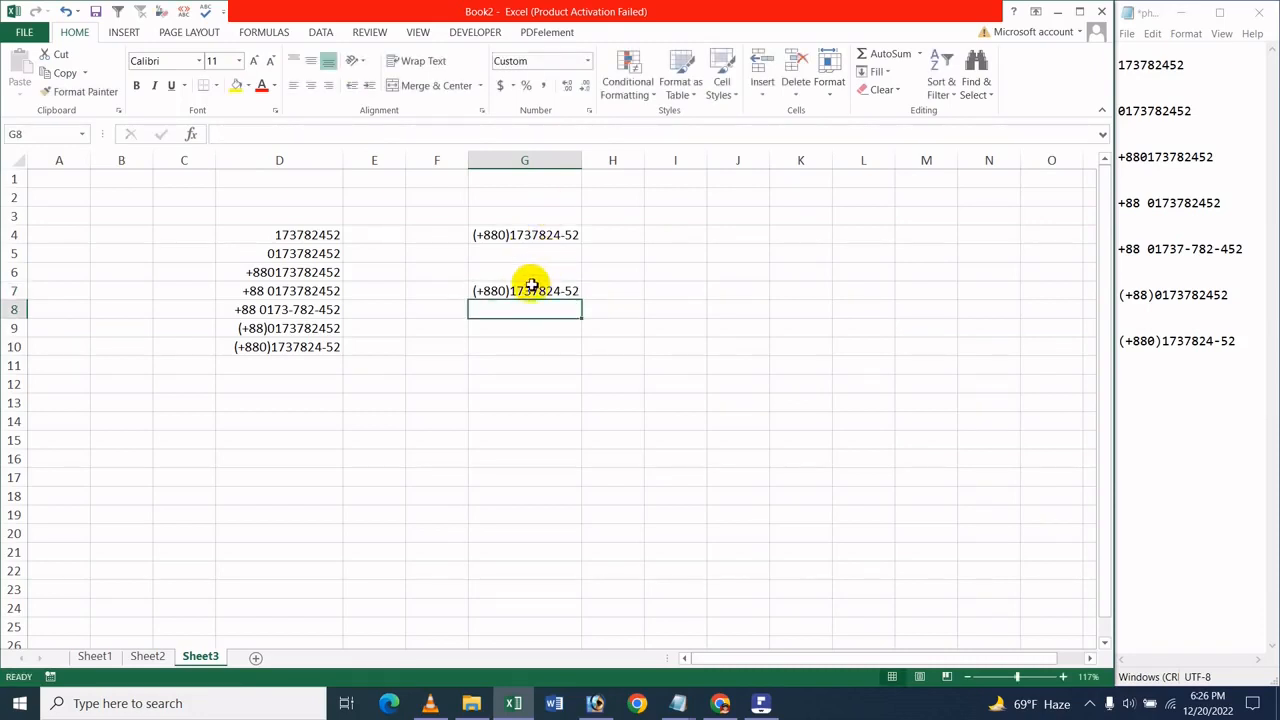
Copy the phone number in cell G7 down through cell G20
click(533, 296)
drag(581, 299, 545, 535)
click(552, 435)
click(735, 380)
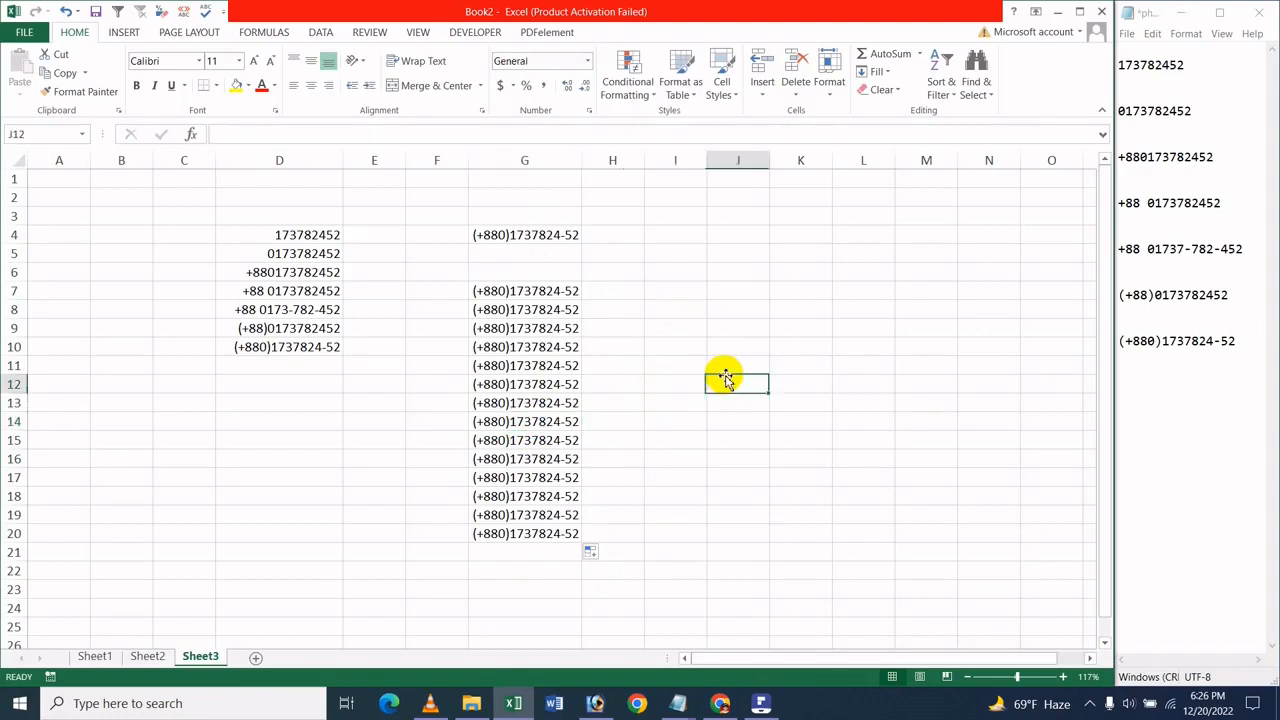
click(686, 165)
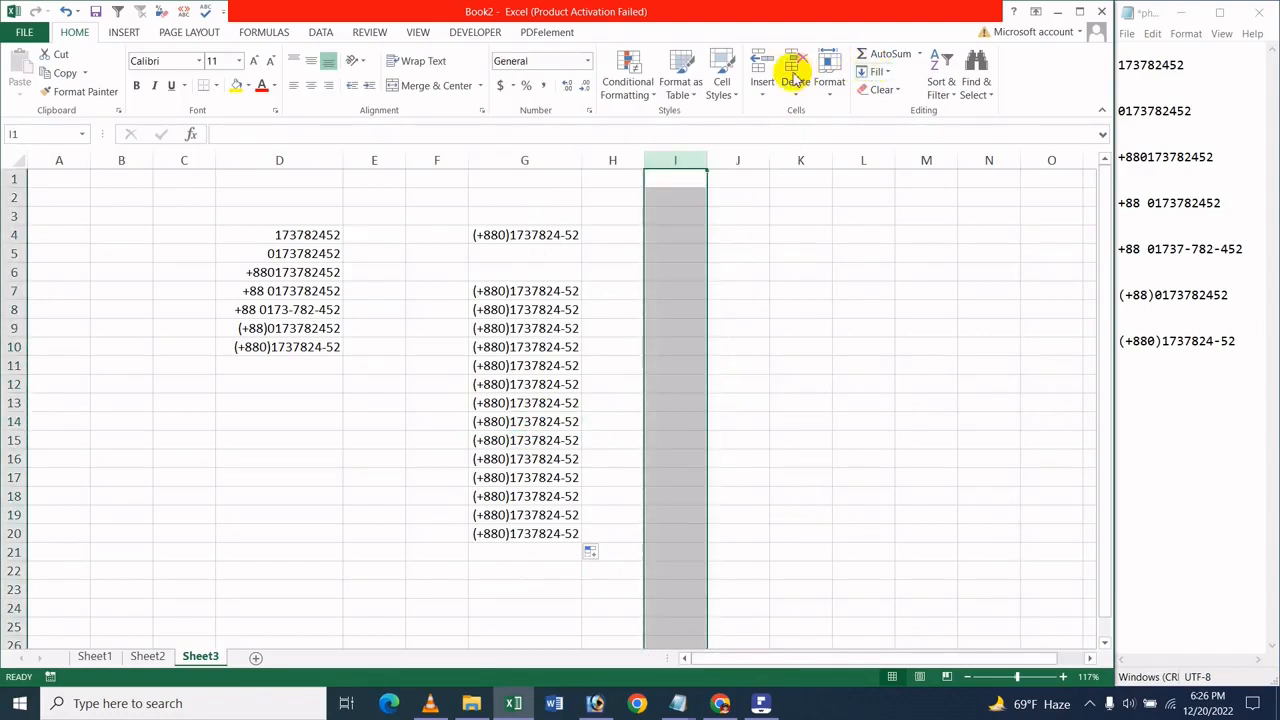
click(827, 90)
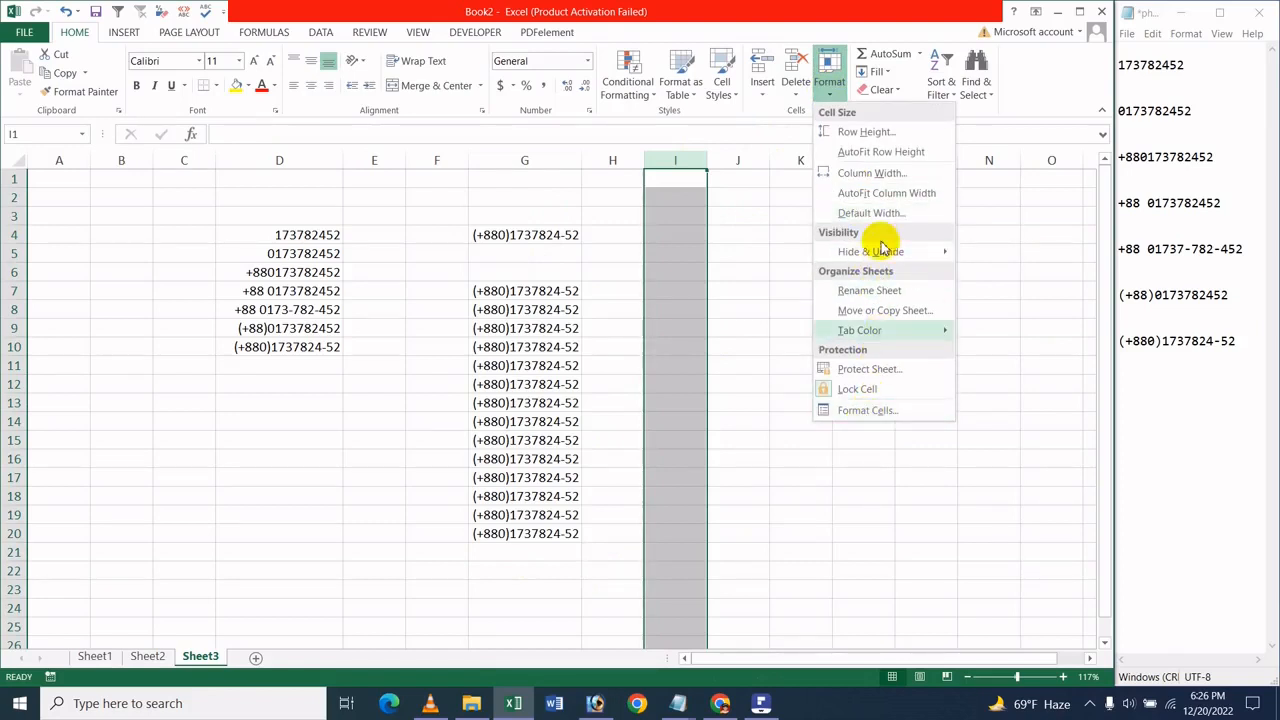
click(888, 410)
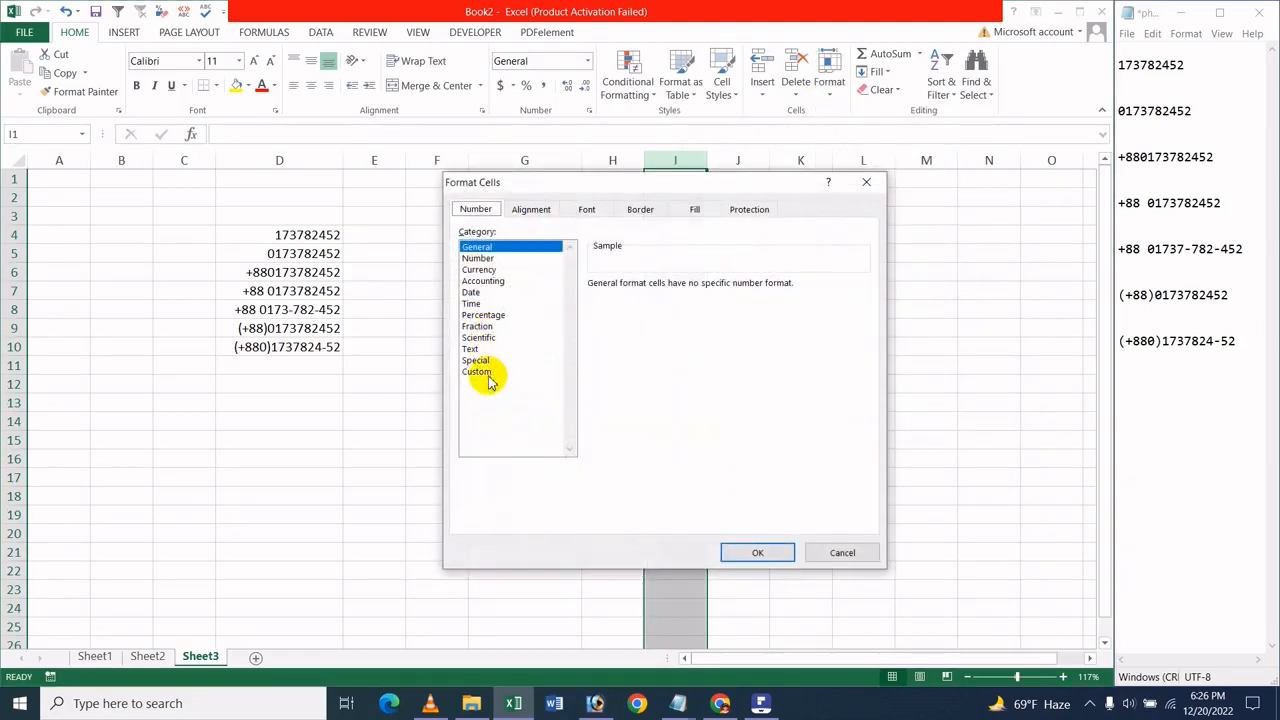
click(487, 376)
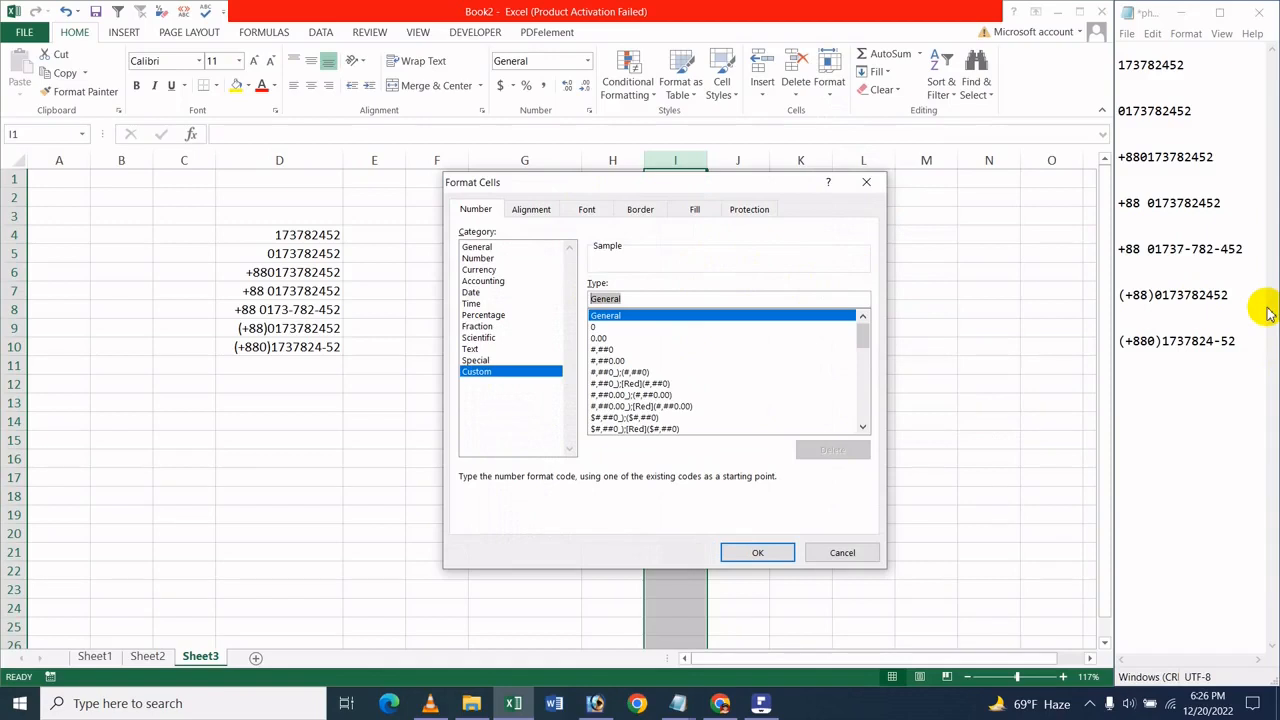
key(Delete)
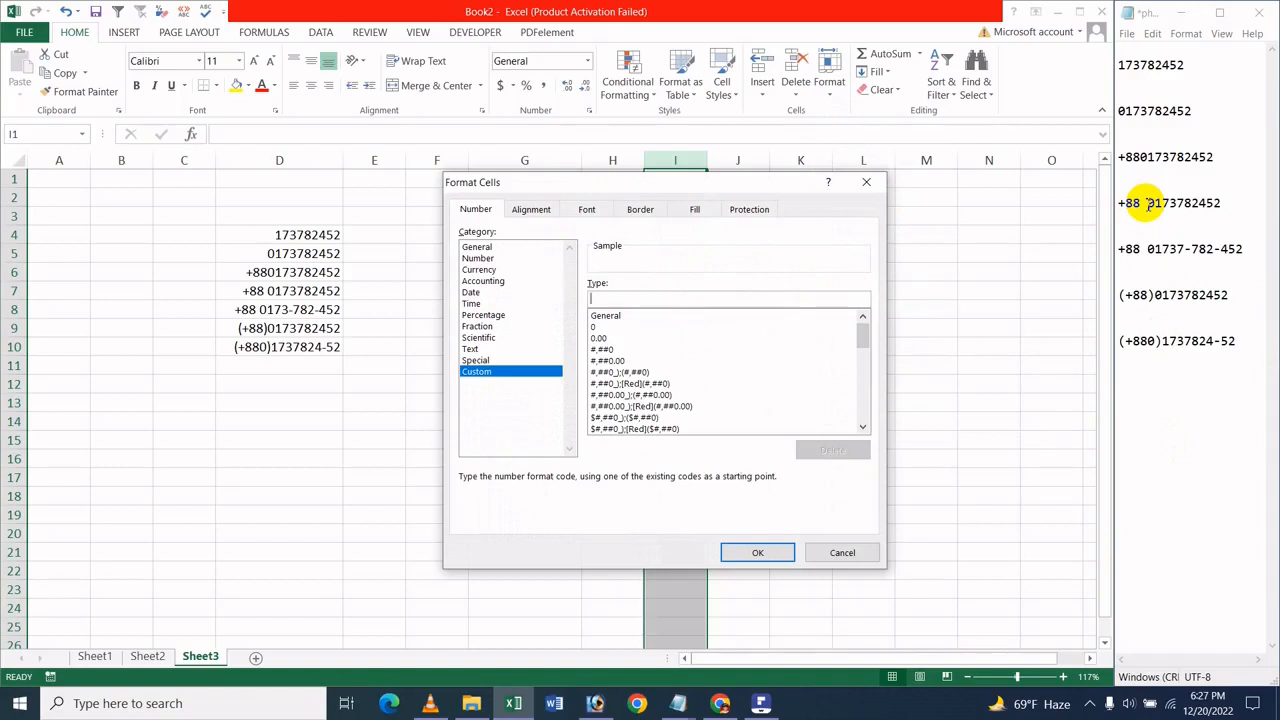
text(+88 0000000000)
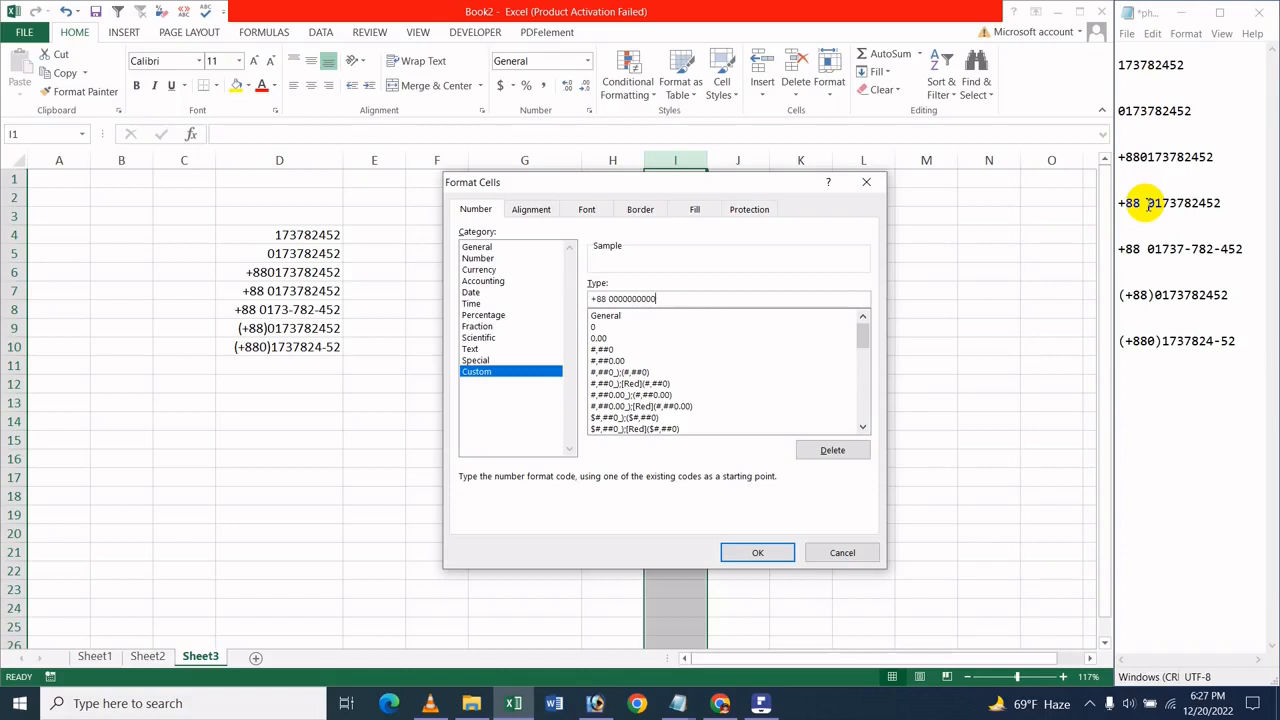
key(Return)
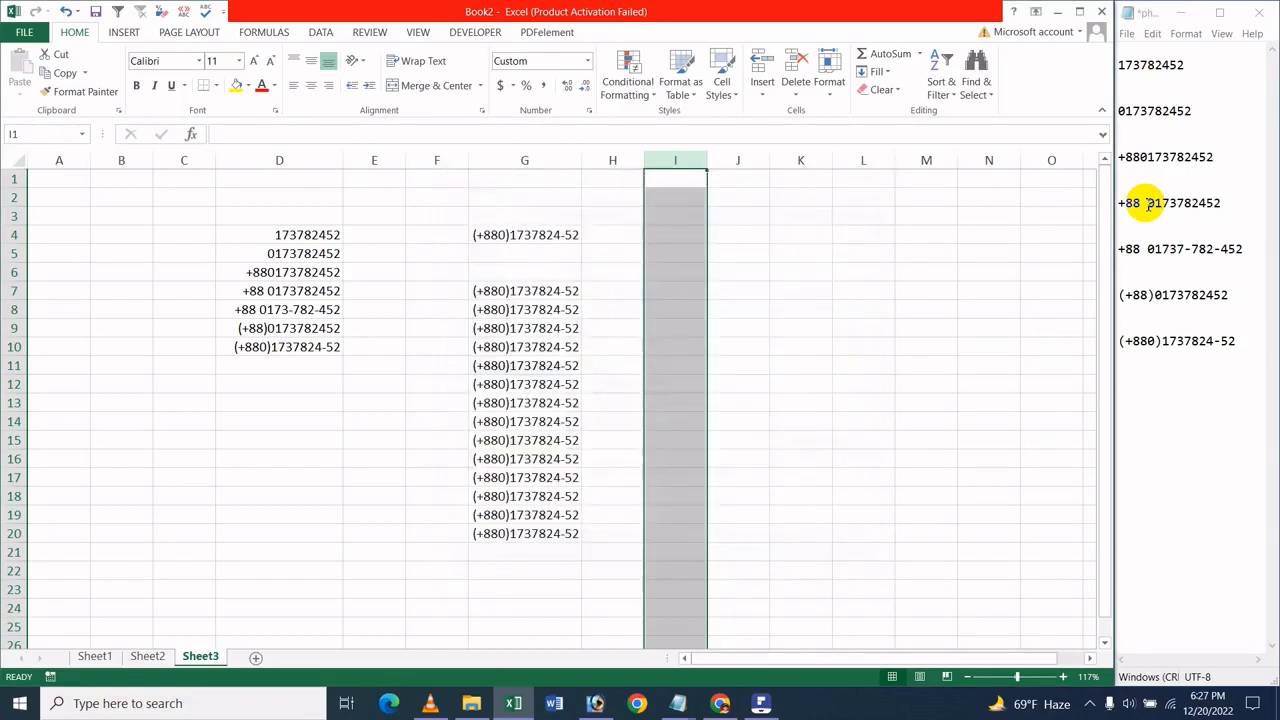
Enter the sample phone number with its leading zero in the preformatted cell I3
click(649, 218)
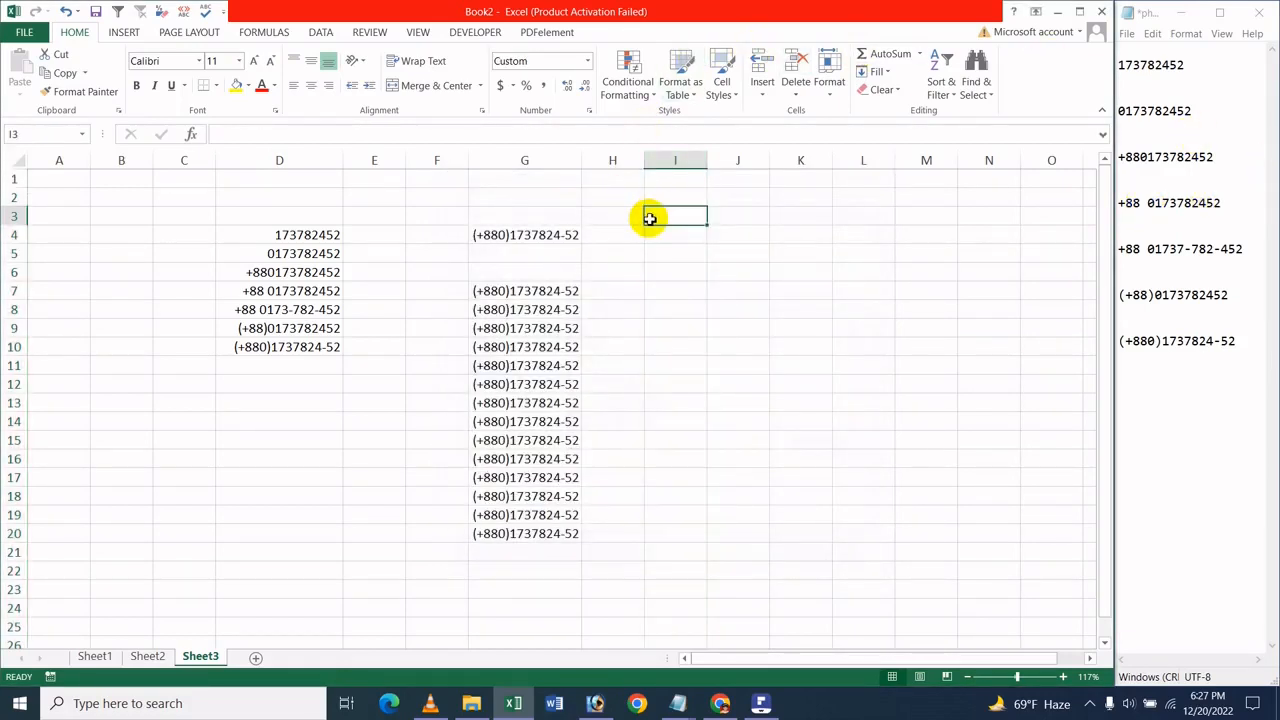
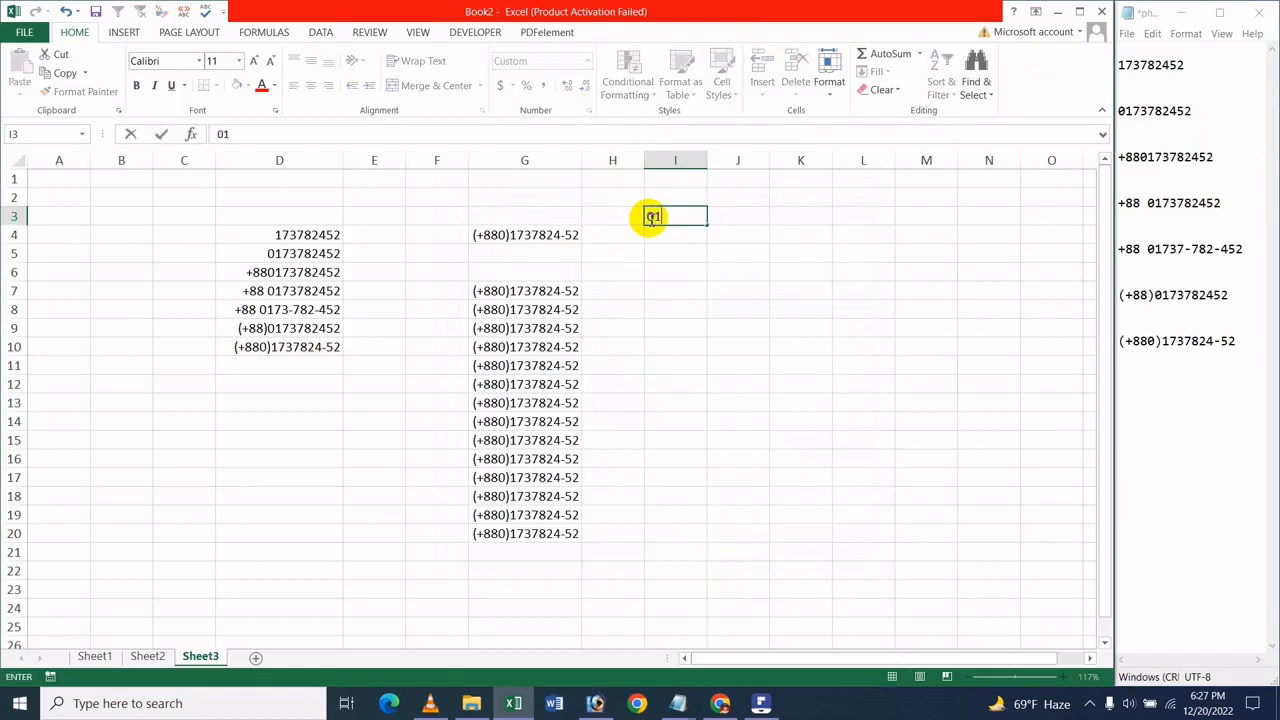
key(Return)
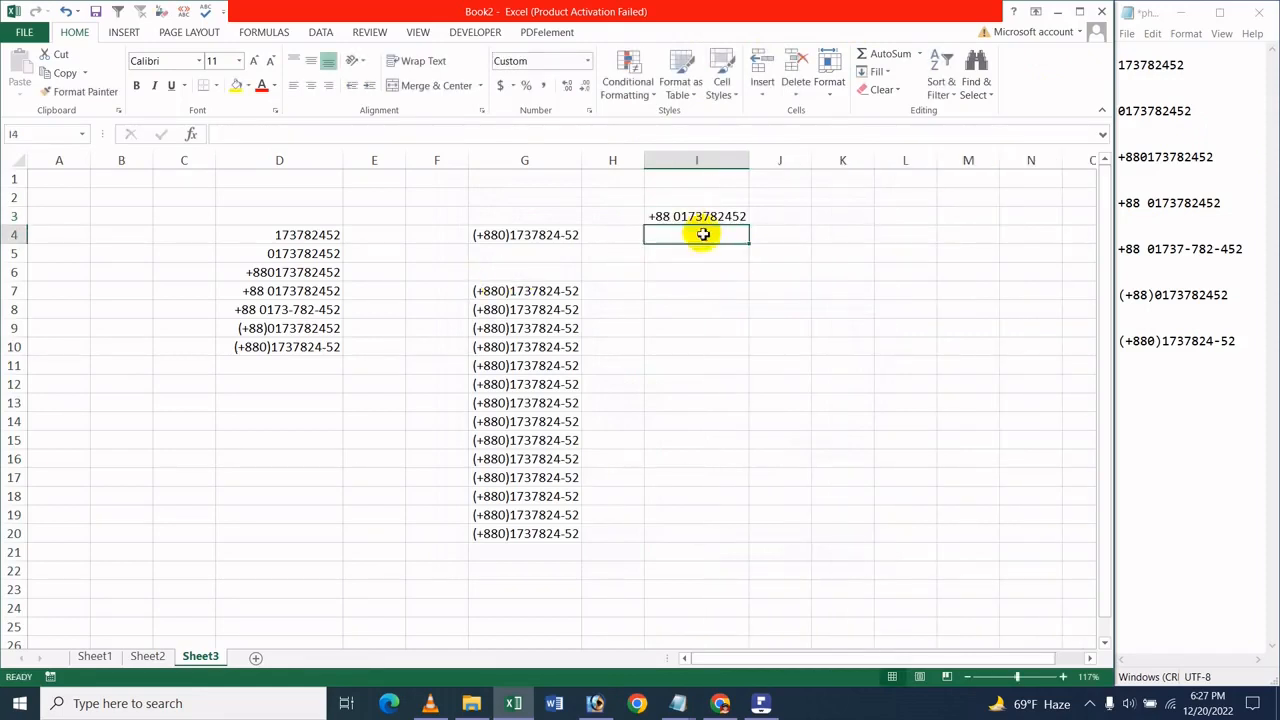
Enter the same phone number with its leading zero in cell I5 and copy it down through cell I10
click(689, 285)
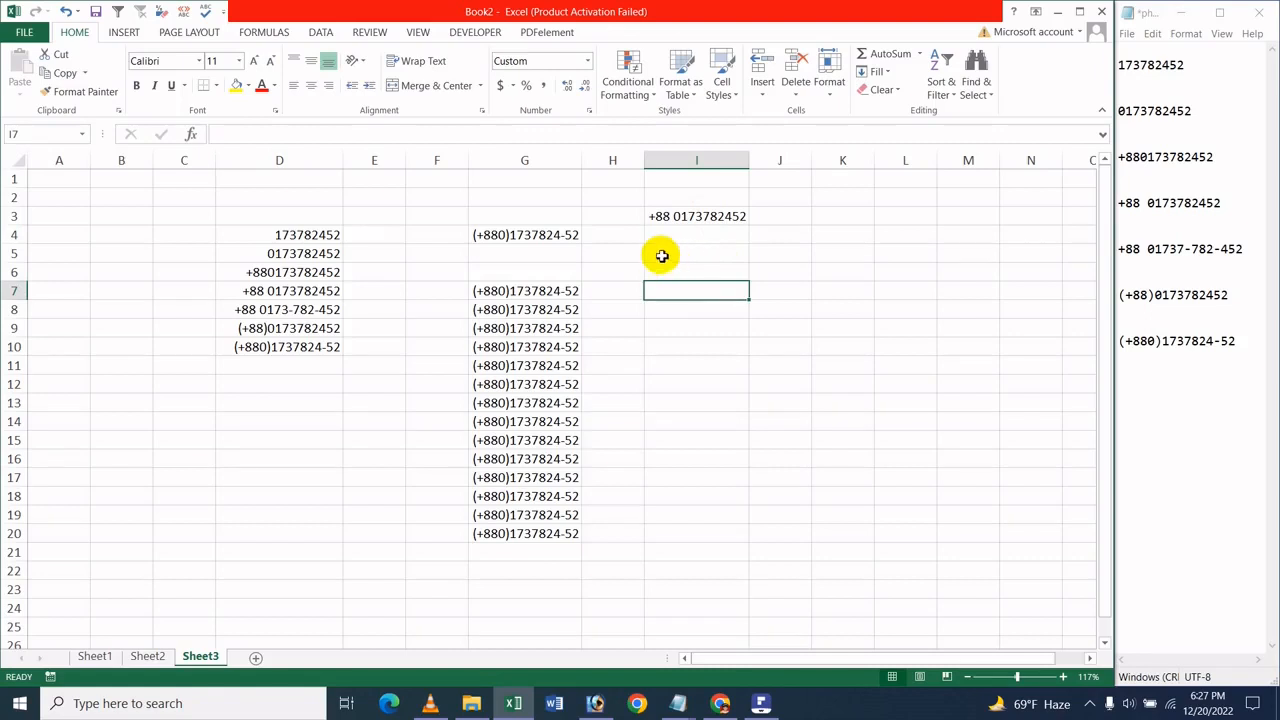
click(678, 258)
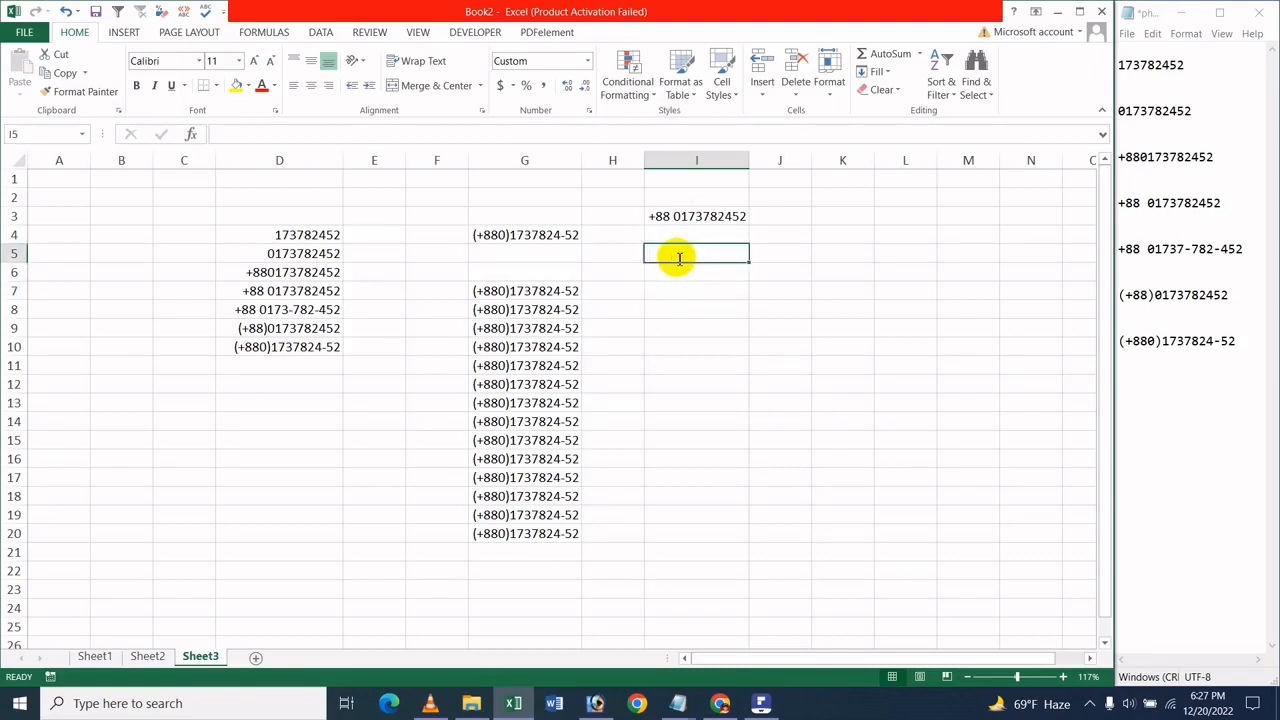
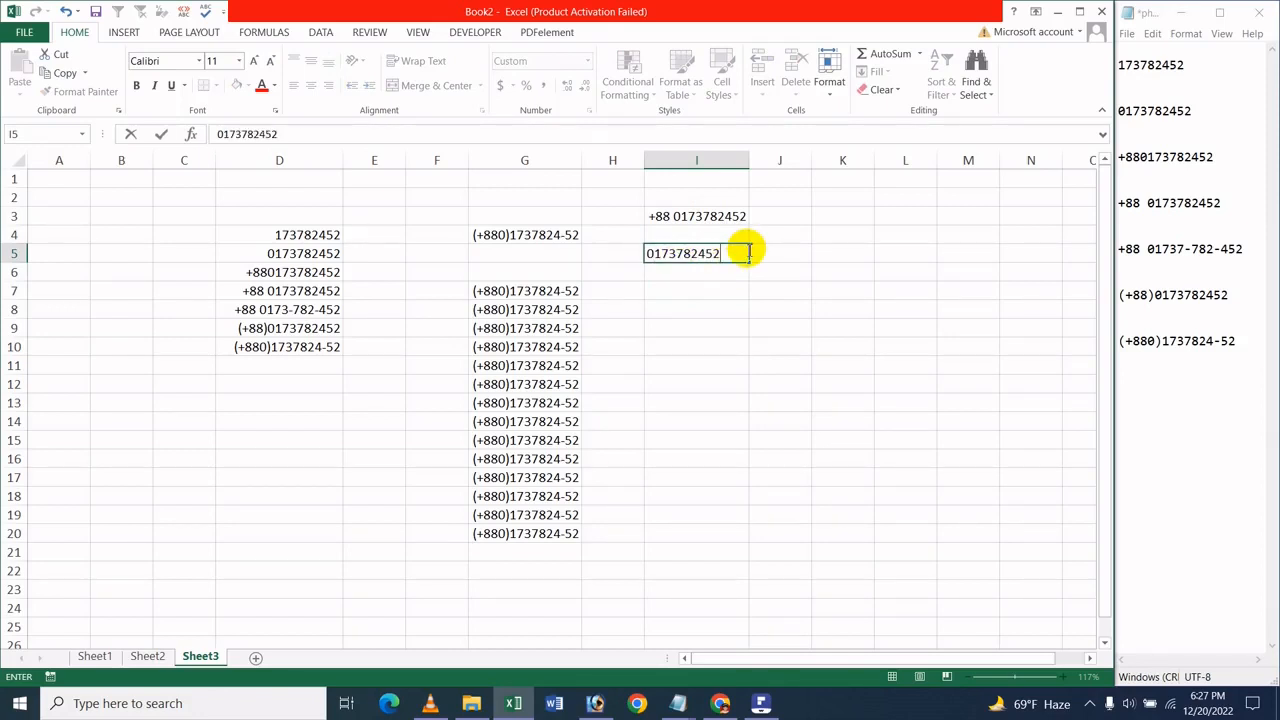
key(Return)
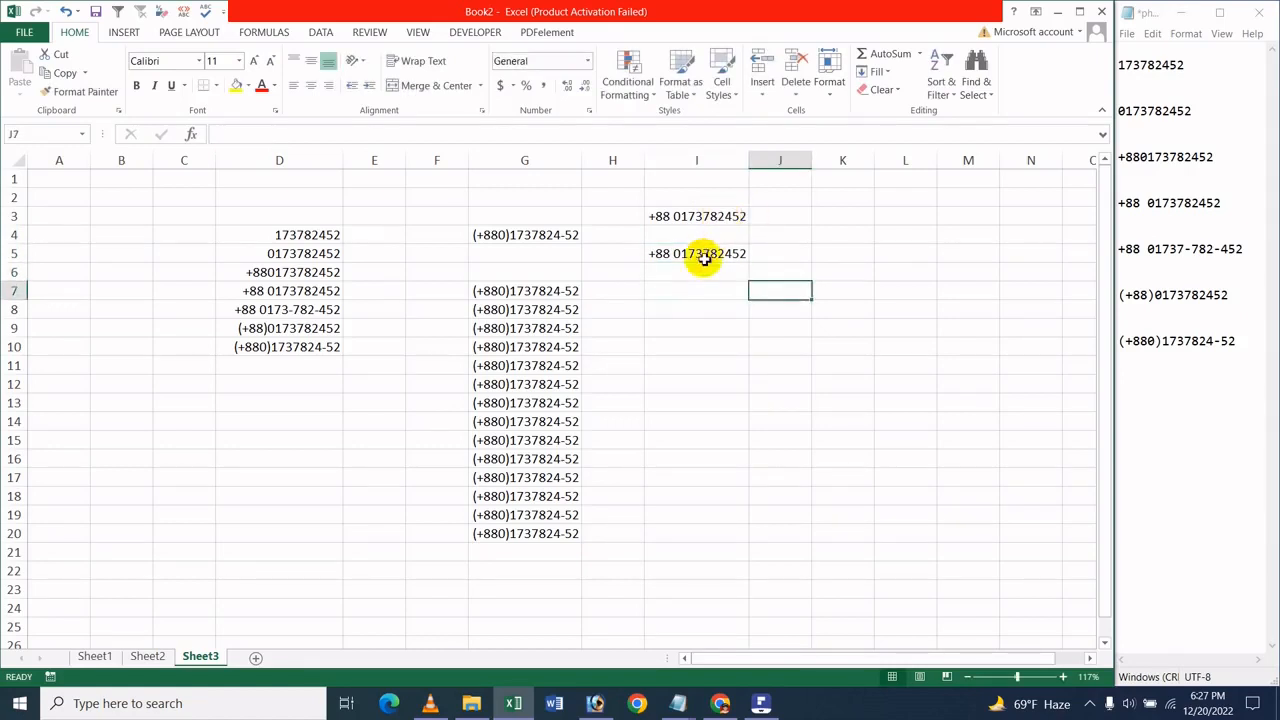
click(704, 257)
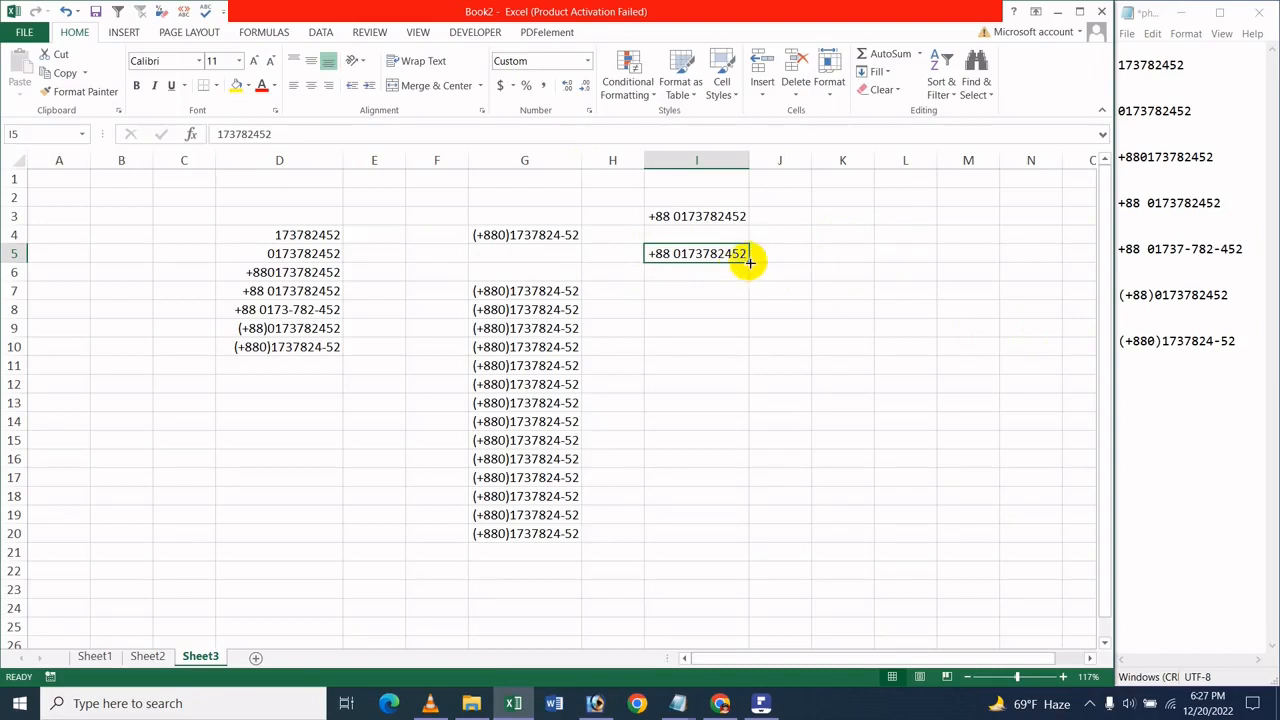
drag(747, 260, 708, 358)
Enter the sample phone number with its leading zero in cell I12
click(709, 384)
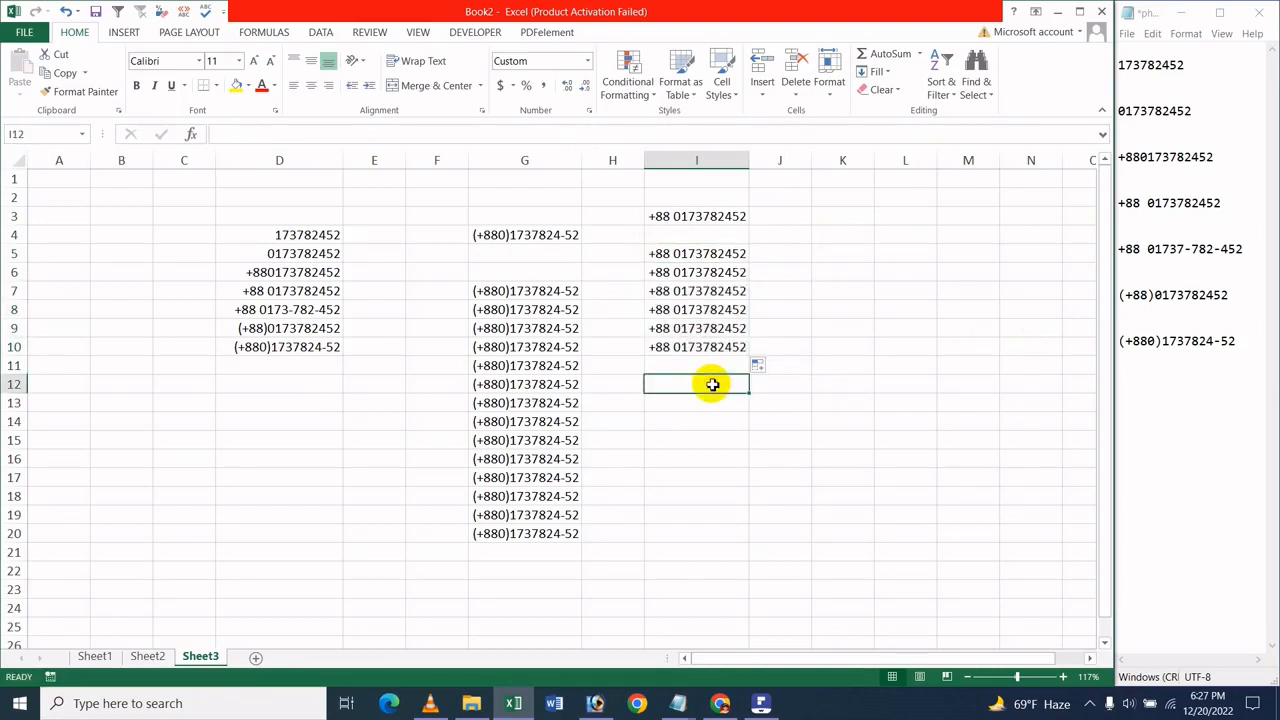
text(0173782)
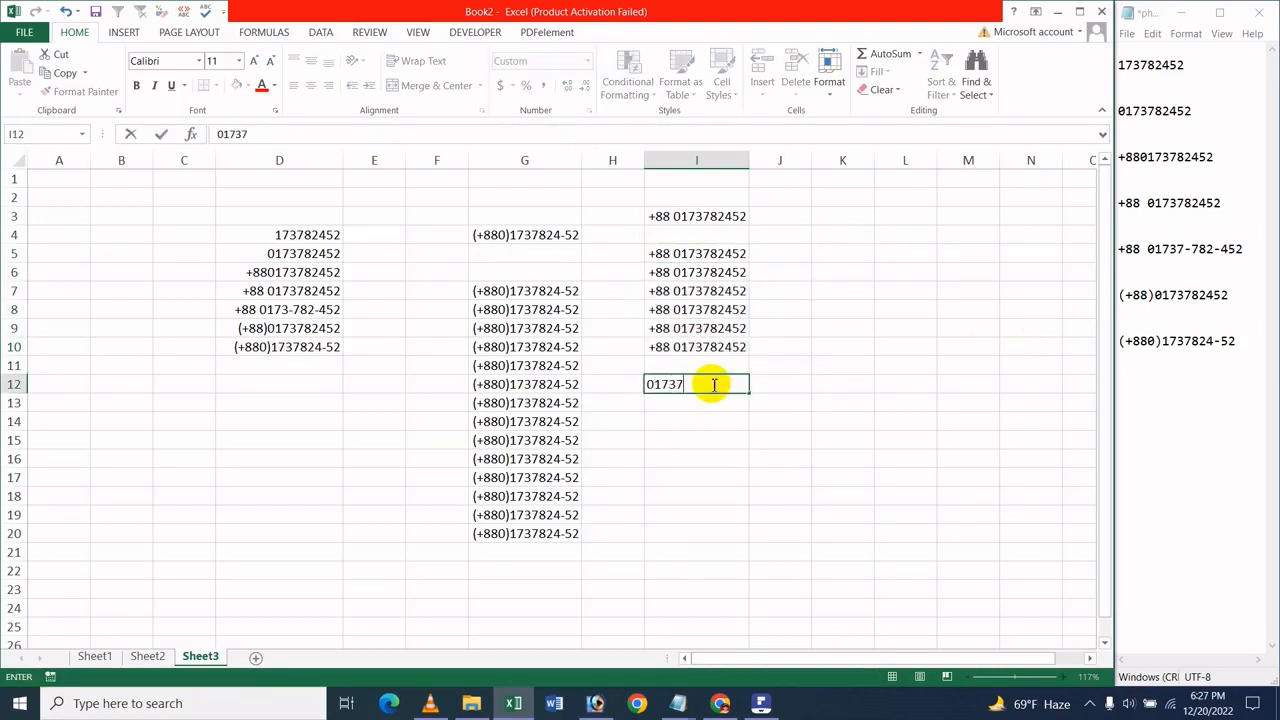
key(BackSpace)
key(BackSpace)
key(BackSpace)
key(BackSpace)
key(BackSpace)
key(BackSpace)
key(BackSpace)
key(Return)
click(714, 382)
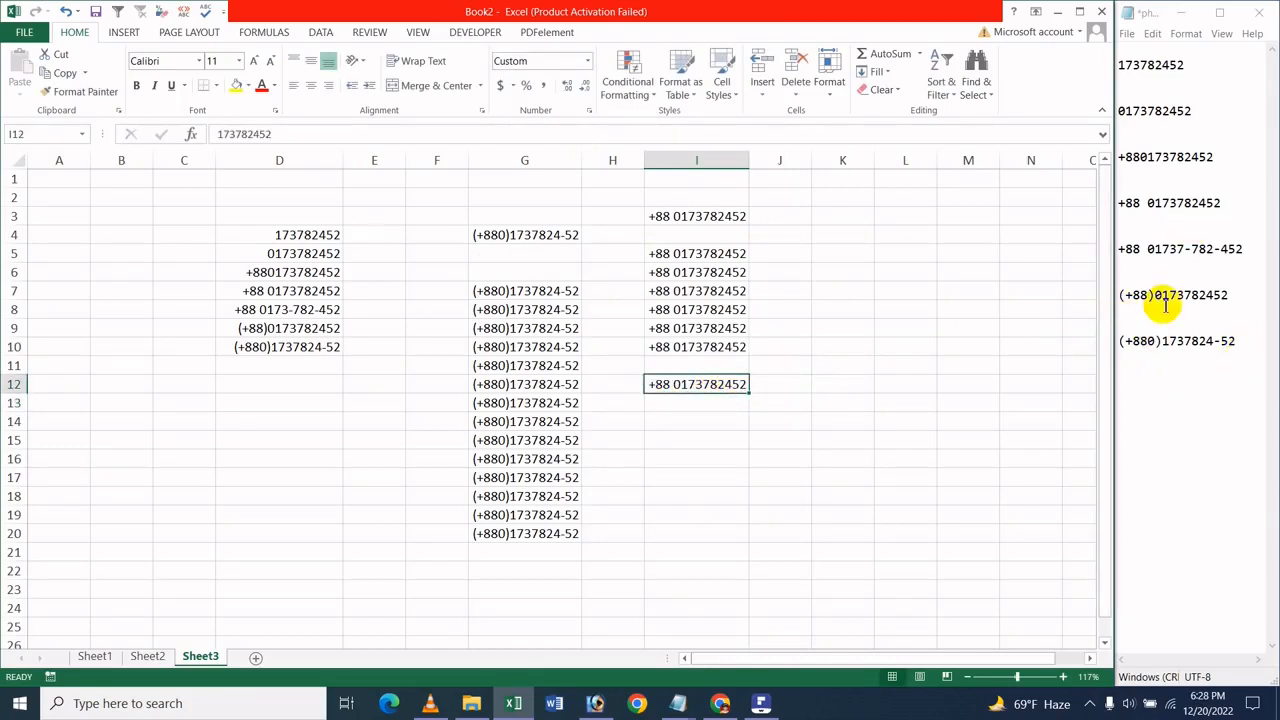
click(800, 268)
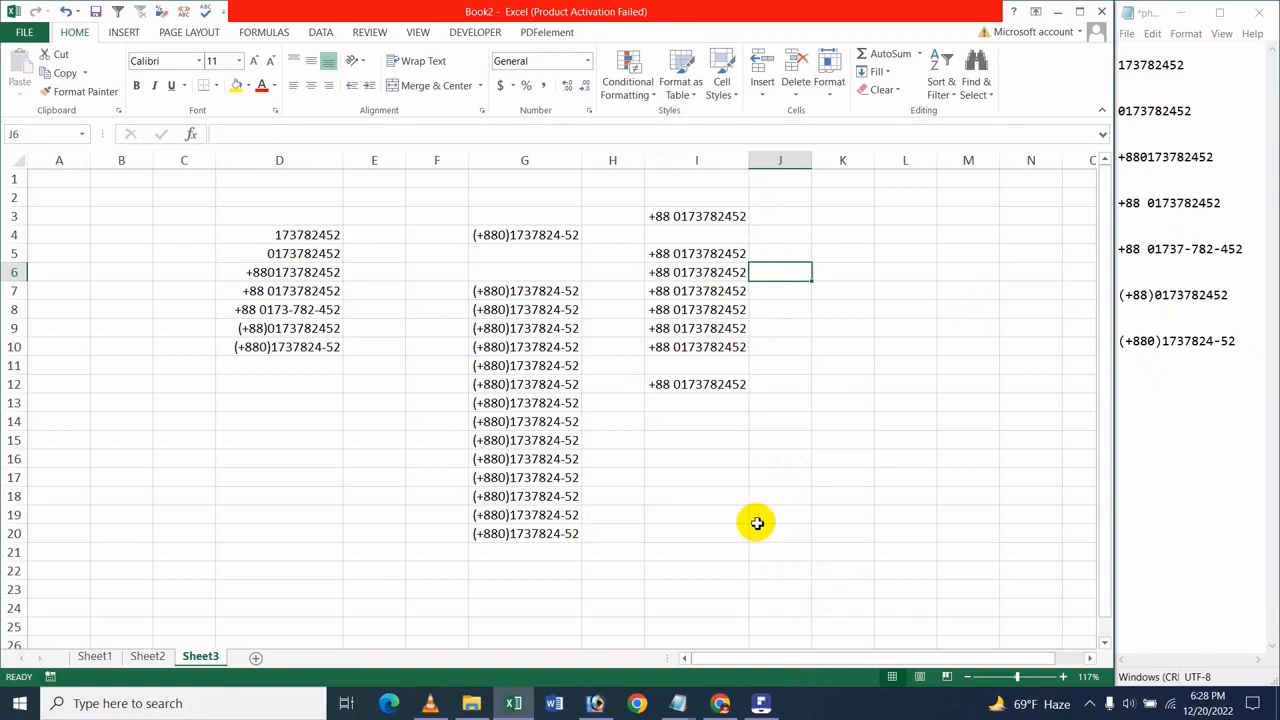
click(762, 704)
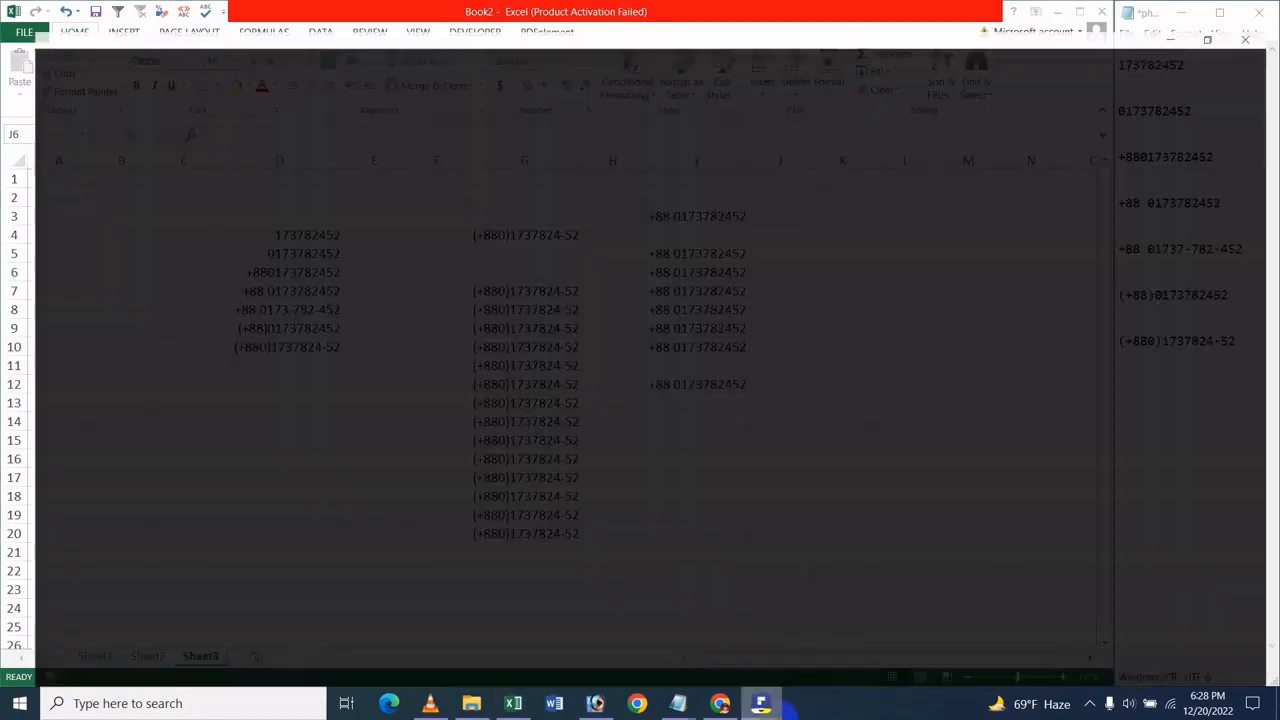